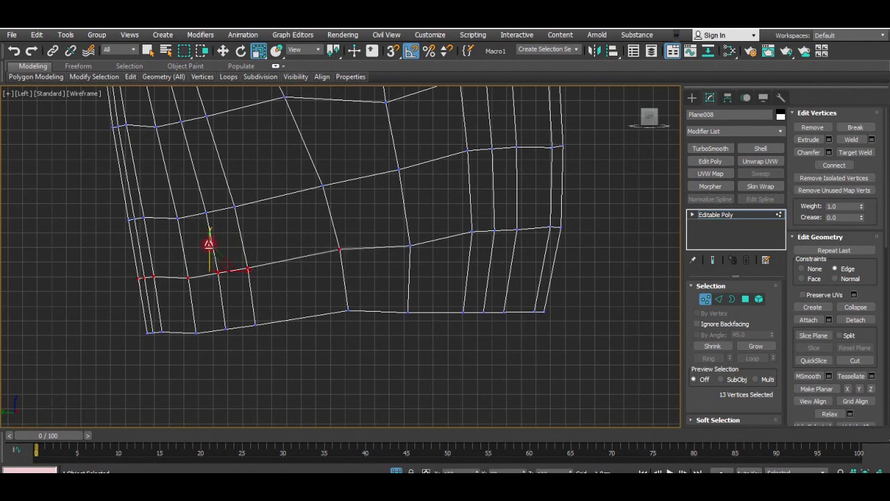
# Step: Level the back vertices in the second row above the hem and slide them upward along their edges
pyautogui.moveTo(338, 204); pyautogui.dragTo(387, 274, button='middle')
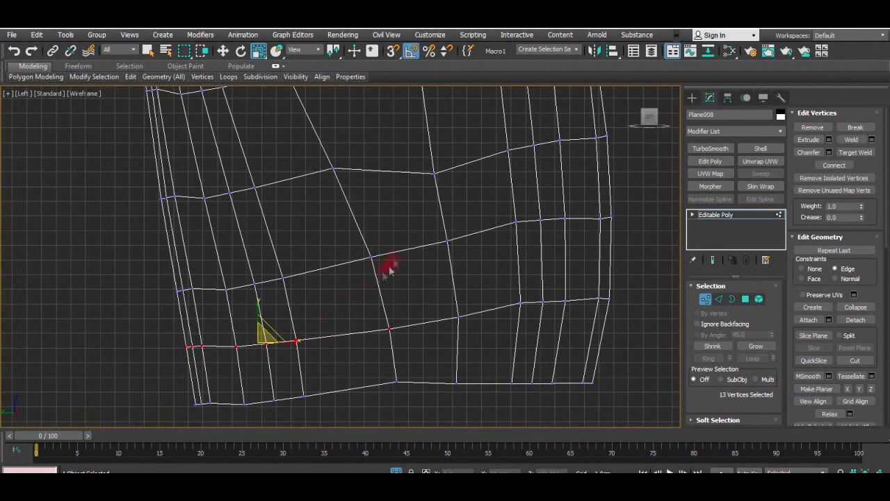
pyautogui.moveTo(244, 292); pyautogui.dragTo(161, 299)
pyautogui.scroll(2, 196, 292)
pyautogui.scroll(-2, 362, 243)
pyautogui.moveTo(440, 227); pyautogui.dragTo(182, 293)
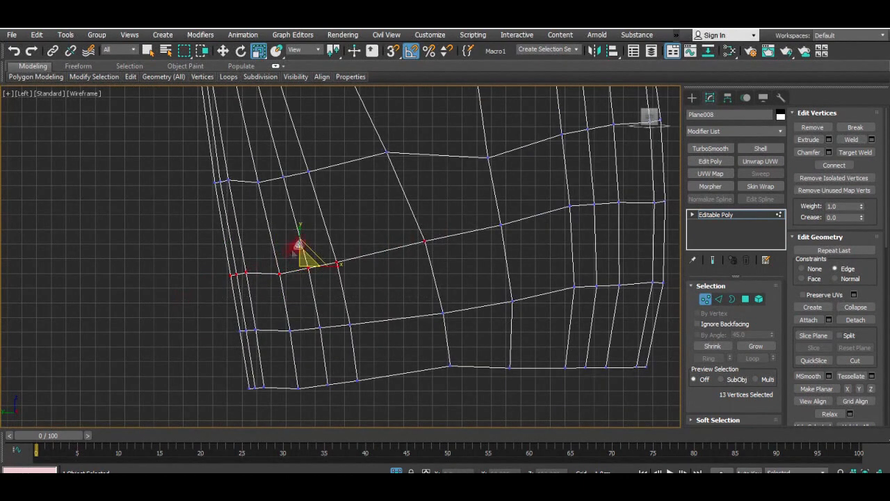
pyautogui.press('w')
pyautogui.moveTo(299, 239)
pyautogui.mouseDown()
pyautogui.moveTo(300, 270)
pyautogui.moveTo(297, 223)
pyautogui.mouseUp()
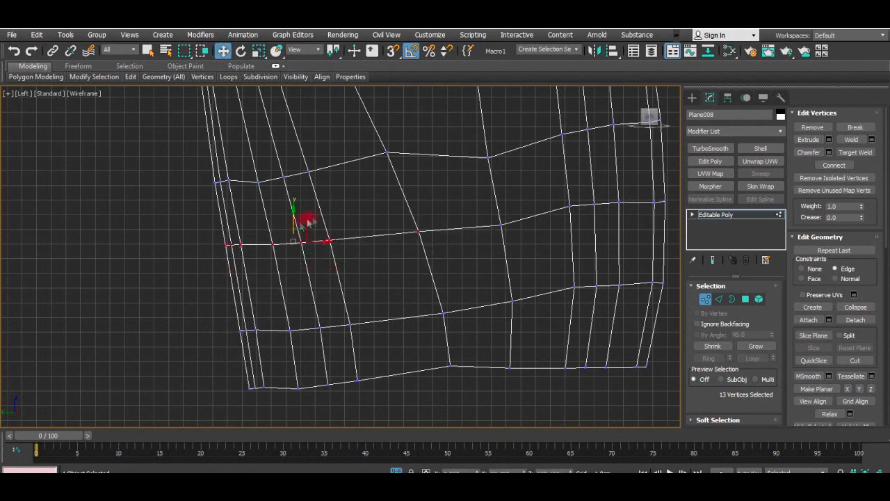
# Step: Scale the back vertices in the third row above the hem vertically into a level line
pyautogui.moveTo(399, 162); pyautogui.dragTo(402, 218, button='middle')
pyautogui.moveTo(421, 190); pyautogui.dragTo(278, 241)
pyautogui.press('r')
pyautogui.moveTo(279, 197)
pyautogui.mouseDown()
pyautogui.moveTo(277, 256)
pyautogui.moveTo(279, 211)
pyautogui.mouseUp()
pyautogui.press('w')
# Step: Flatten the fourth row of back vertices above the hem and slide it slightly downward along its edges
pyautogui.moveTo(323, 203); pyautogui.dragTo(356, 314, button='middle')
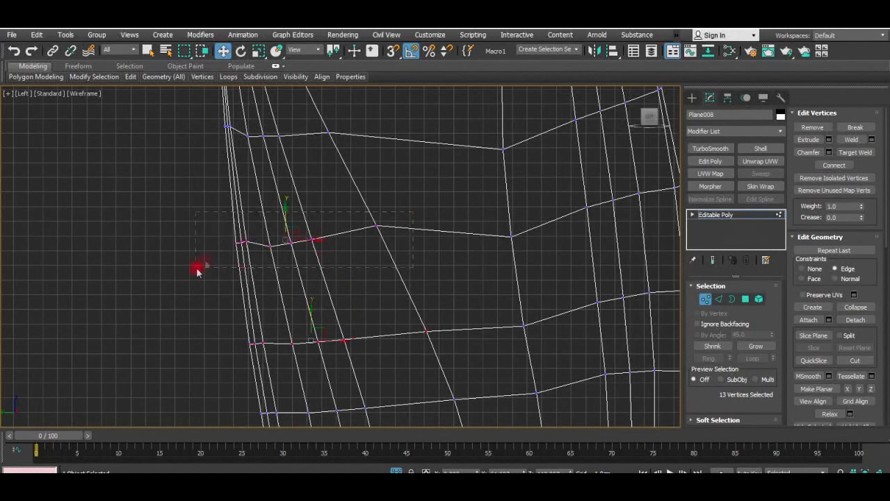
pyautogui.press('r')
pyautogui.moveTo(286, 208); pyautogui.dragTo(298, 274)
pyautogui.press('w')
pyautogui.moveTo(285, 211); pyautogui.dragTo(289, 228)
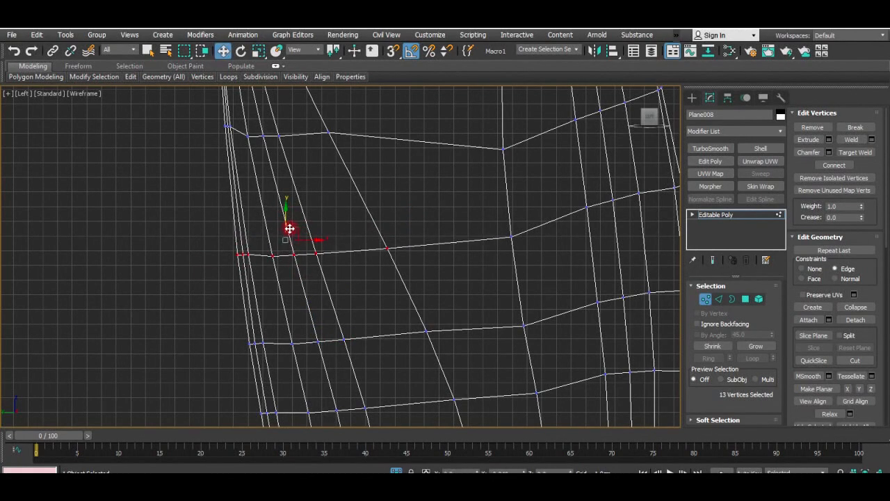
# Step: Level the fifth row of back vertices, one below the armhole base, and lower it along its edges
pyautogui.scroll(-2, 318, 220)
pyautogui.moveTo(319, 219); pyautogui.dragTo(329, 301, button='middle')
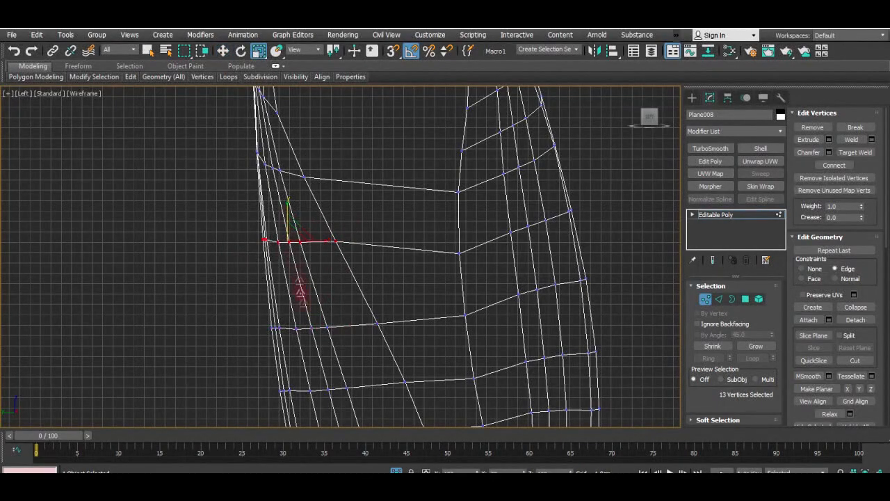
pyautogui.moveTo(288, 215); pyautogui.dragTo(290, 241)
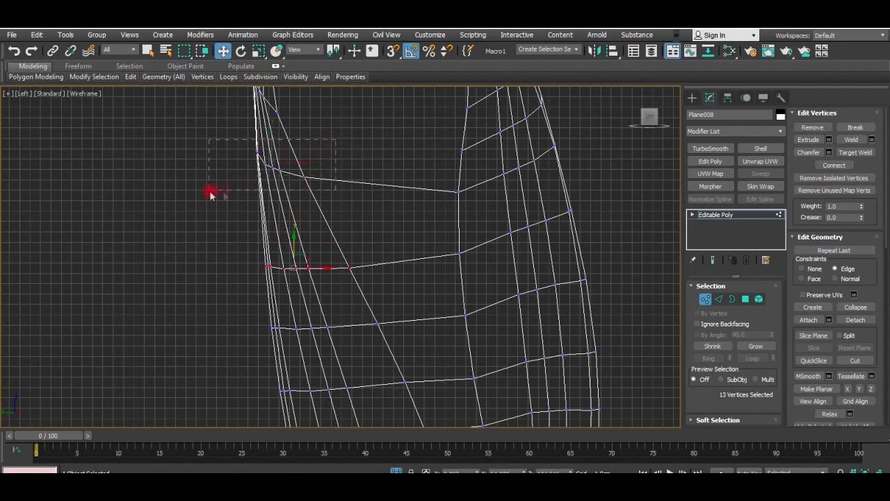
# Step: Flatten the back vertices in the row at the armhole base and move them down along their edges
pyautogui.moveTo(210, 191); pyautogui.dragTo(210, 191)
pyautogui.press('r')
pyautogui.moveTo(272, 140); pyautogui.dragTo(294, 267)
pyautogui.press('w')
pyautogui.moveTo(272, 143); pyautogui.dragTo(288, 186)
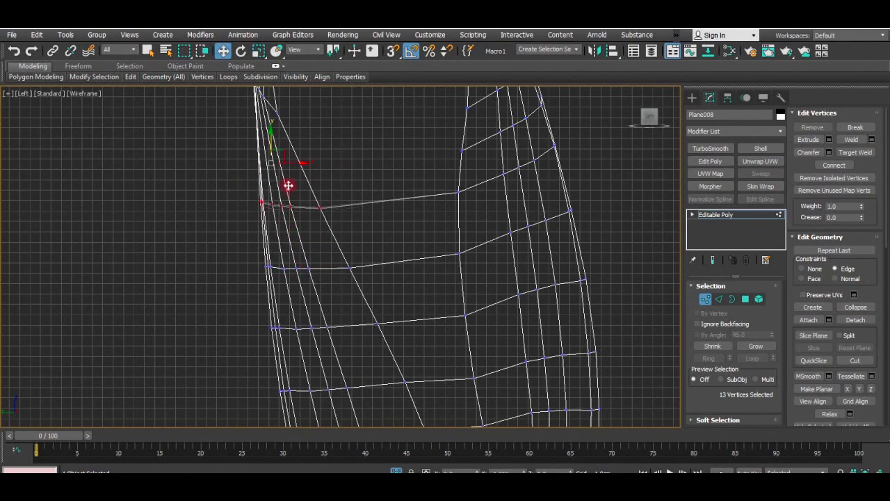
# Step: Slide the vertices of the slanted side column below the armhole along their edges to straighten that column
pyautogui.scroll(-8, 290, 193)
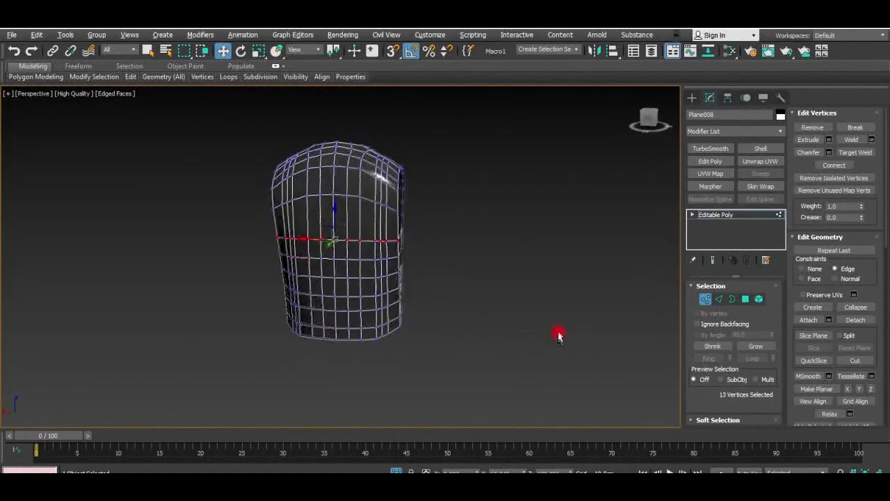
pyautogui.keyDown('alt'); pyautogui.moveTo(556, 334); pyautogui.dragTo(383, 347, button='middle'); pyautogui.keyUp('alt')
pyautogui.click(407, 346)
pyautogui.click(400, 326)
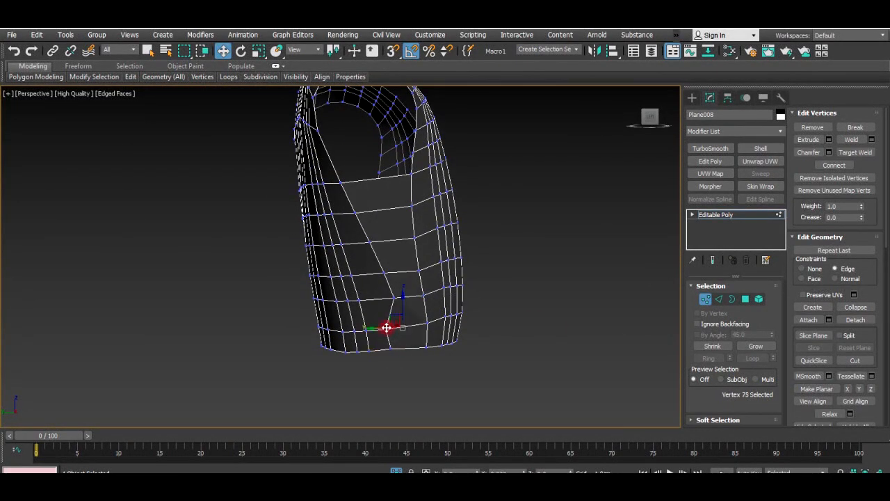
pyautogui.click(391, 297)
pyautogui.moveTo(381, 286)
pyautogui.mouseDown()
pyautogui.moveTo(370, 289)
pyautogui.moveTo(376, 273)
pyautogui.mouseUp()
pyautogui.click(376, 267)
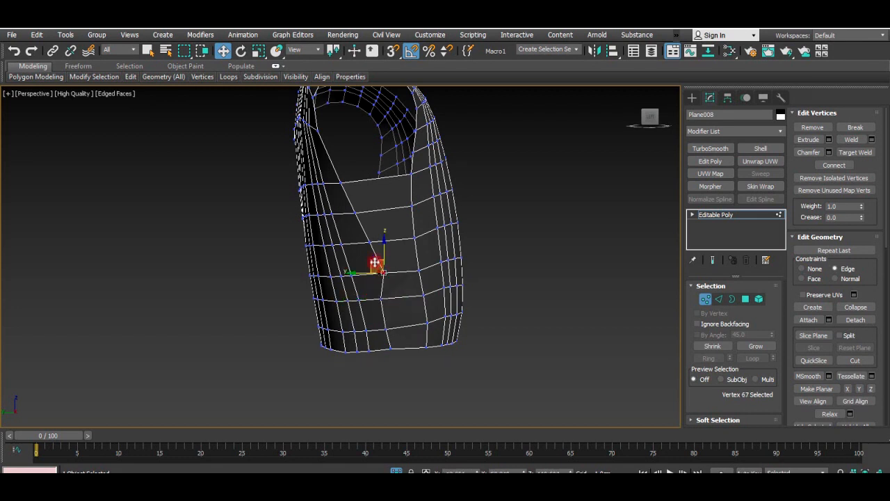
pyautogui.click(366, 253)
pyautogui.scroll(3, 356, 236)
pyautogui.click(348, 197)
pyautogui.click(400, 397)
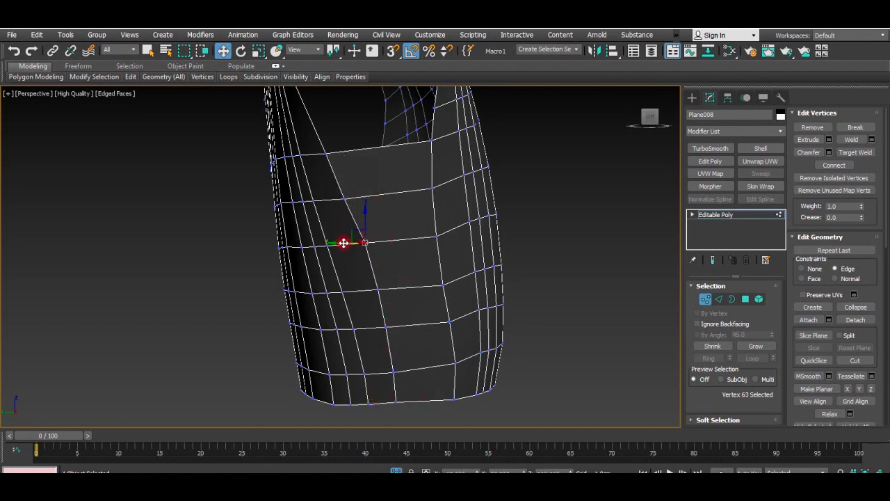
# Step: Connect the ring of horizontal edges on the side panel below the armhole with a new vertical edge loop
pyautogui.press('2')
pyautogui.click(419, 400)
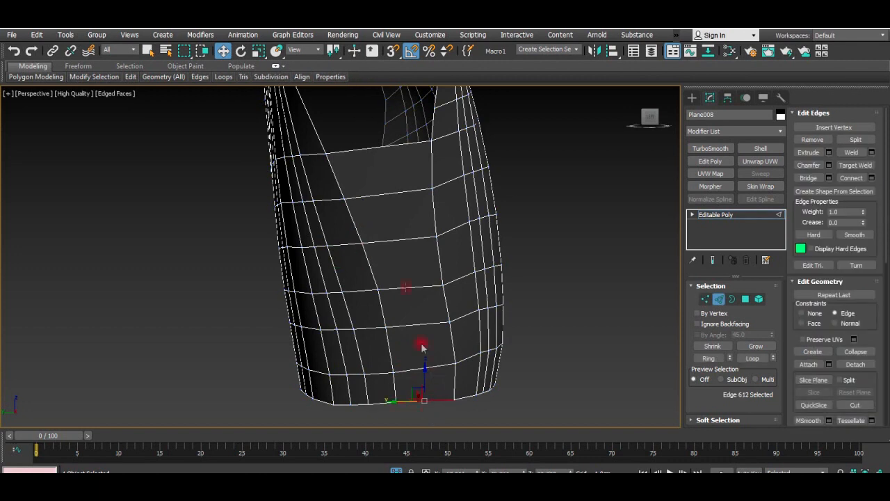
pyautogui.click(708, 358)
pyautogui.click(853, 180)
# Step: Set the constraint to None and select the outermost vertices along one side of the vest in the front view
pyautogui.keyDown('alt'); pyautogui.moveTo(374, 222); pyautogui.dragTo(479, 275, button='middle'); pyautogui.keyUp('alt')
pyautogui.keyDown('alt'); pyautogui.moveTo(391, 274); pyautogui.dragTo(459, 232, button='middle'); pyautogui.keyUp('alt')
pyautogui.hotkey('alt', 'w')
pyautogui.middleClick(505, 155)
pyautogui.hotkey('alt', 'w')
pyautogui.scroll(-5, 433, 245)
pyautogui.press('1')
pyautogui.moveTo(395, 115); pyautogui.dragTo(422, 317)
pyautogui.scroll(2, 433, 209)
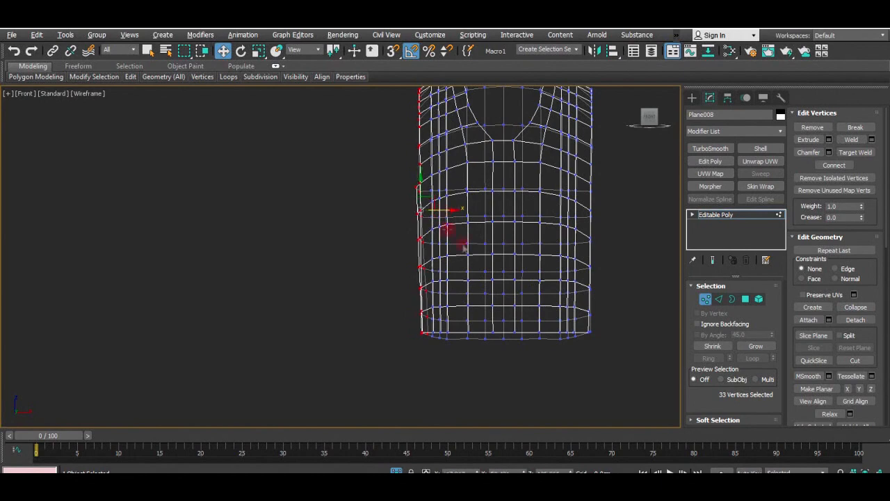
# Step: Adjust individual side-panel vertices between the hem and armhole in the perspective view to smooth the curvature
pyautogui.press('p')
pyautogui.moveTo(466, 294)
pyautogui.keyDown('alt'); pyautogui.mouseDown(button='middle')
pyautogui.moveTo(566, 272)
pyautogui.moveTo(522, 260)
pyautogui.moveTo(572, 334)
pyautogui.mouseUp(button='middle'); pyautogui.keyUp('alt')
pyautogui.keyDown('alt'); pyautogui.moveTo(341, 221); pyautogui.dragTo(365, 290, button='middle'); pyautogui.keyUp('alt')
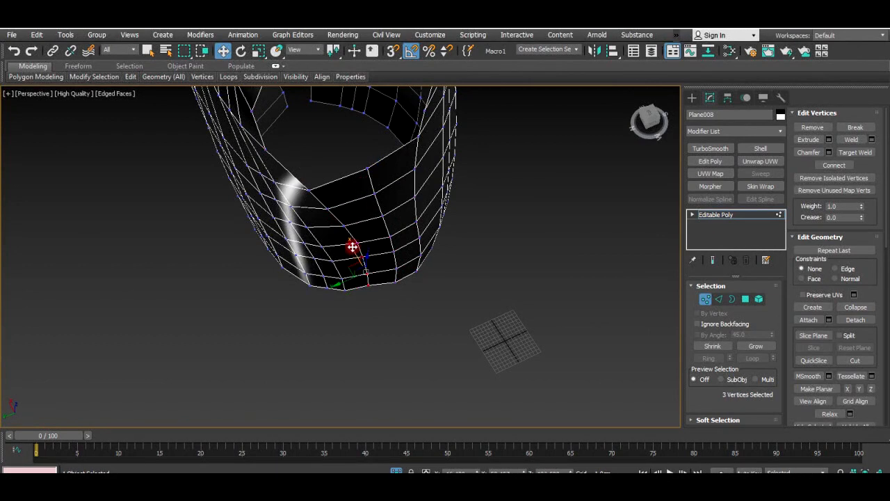
pyautogui.keyDown('alt'); pyautogui.moveTo(341, 224); pyautogui.dragTo(286, 290, button='middle'); pyautogui.keyUp('alt')
pyautogui.scroll(2, 399, 188)
pyautogui.click(356, 266)
pyautogui.scroll(-4, 296, 288)
pyautogui.moveTo(372, 246); pyautogui.dragTo(430, 398, button='middle')
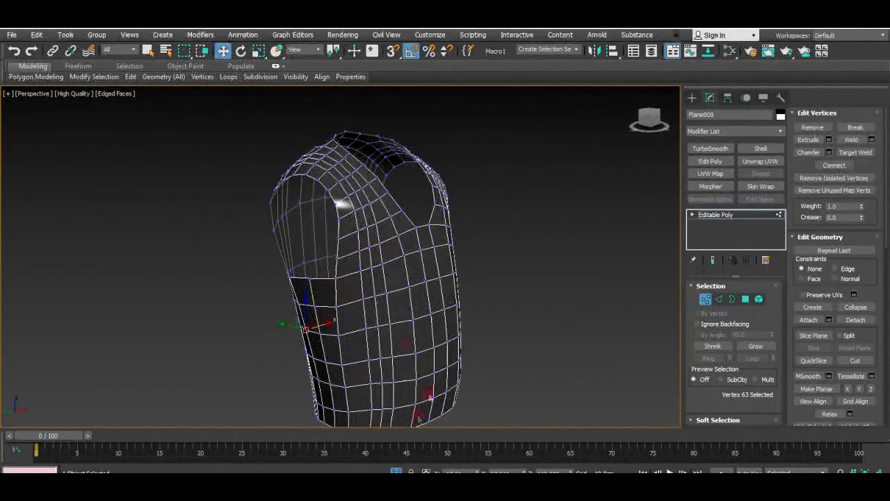
# Step: End isolation, isolate the plain vest together with the panelled vest, and select only the plain vest in the left view
pyautogui.click(395, 471)
pyautogui.click(730, 215)
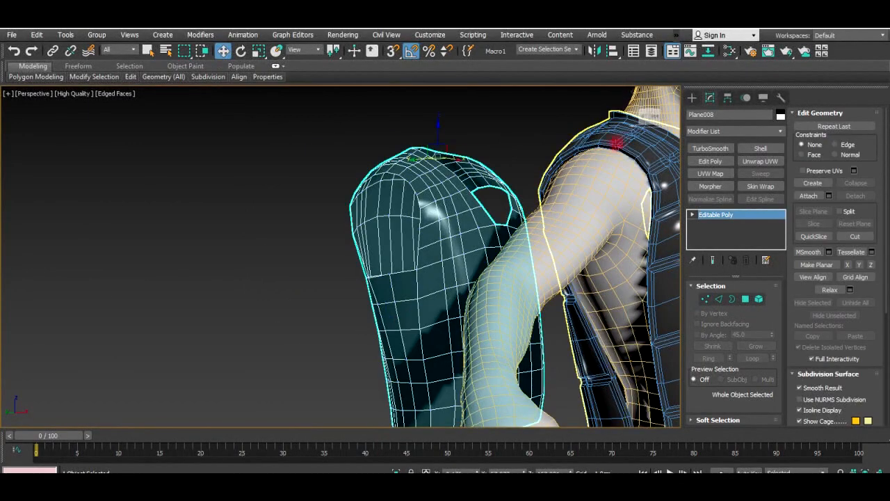
pyautogui.click(616, 143)
pyautogui.keyDown('ctrl'); pyautogui.click(470, 206); pyautogui.keyUp('ctrl')
pyautogui.hotkey('alt', 'q')
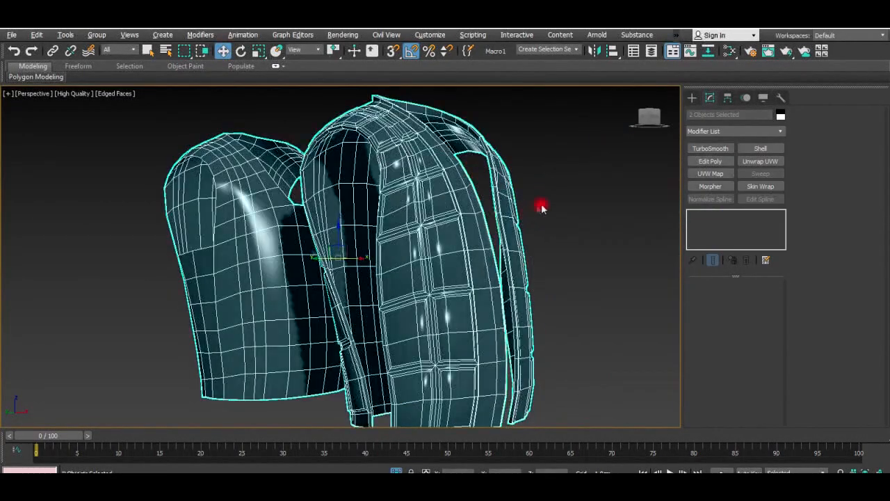
pyautogui.click(542, 207)
pyautogui.click(292, 256)
pyautogui.press('l')
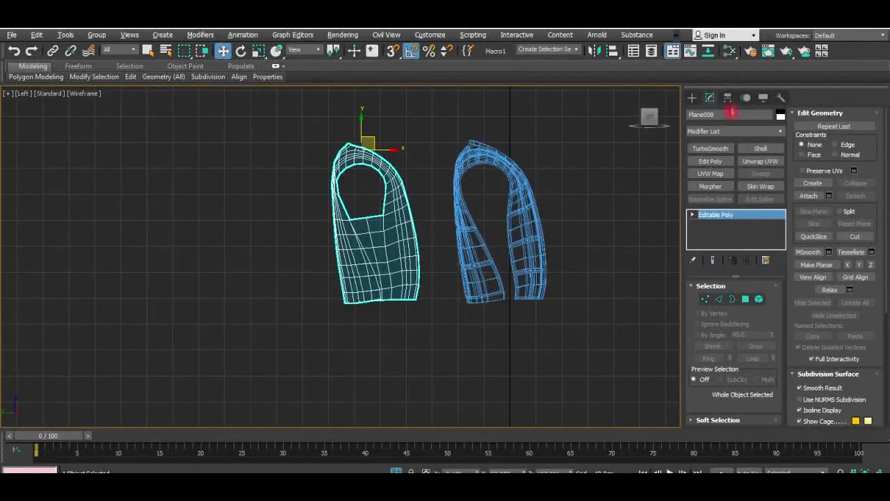
# Step: Center the plain vest's pivot to the object and move the vest over the panelled one in the left view
pyautogui.click(727, 98)
pyautogui.click(731, 178)
pyautogui.click(737, 233)
pyautogui.click(749, 174)
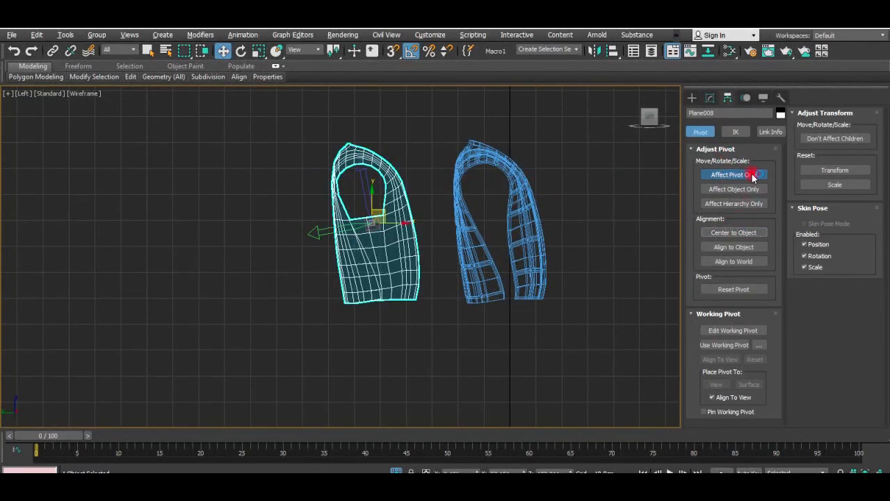
pyautogui.scroll(2, 403, 226)
pyautogui.moveTo(403, 226); pyautogui.dragTo(580, 229)
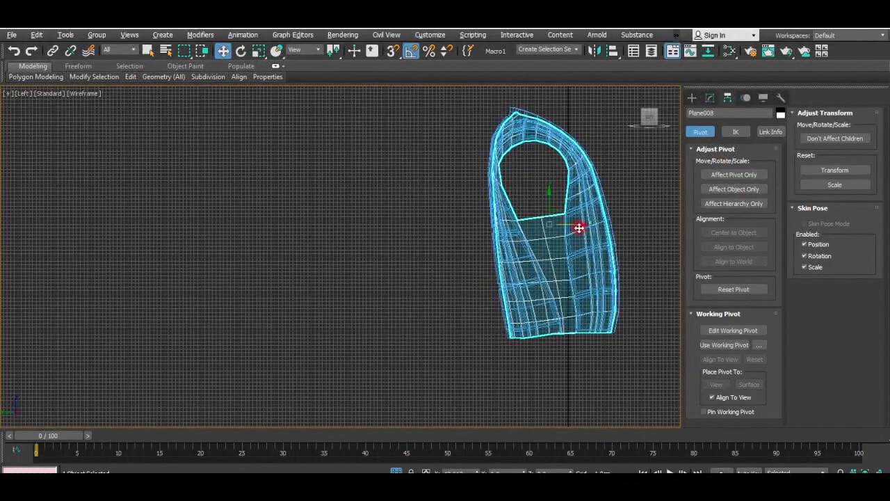
# Step: Move the plain vest sideways clear of the panelled vest and isolate it
pyautogui.hotkey('alt', 'w')
pyautogui.hotkey('alt', 'w')
pyautogui.keyDown('alt'); pyautogui.moveTo(593, 278); pyautogui.dragTo(439, 273, button='middle'); pyautogui.keyUp('alt')
pyautogui.moveTo(389, 202); pyautogui.dragTo(135, 171)
pyautogui.moveTo(183, 192); pyautogui.dragTo(424, 223, button='middle')
pyautogui.hotkey('alt', 'q')
# Step: Add a Symmetry modifier to the plain vest, mirroring across the X axis with Flip enabled
pyautogui.hotkey('alt', 'w')
pyautogui.middleClick(438, 193)
pyautogui.hotkey('alt', 'w')
pyautogui.scroll(-3, 526, 194)
pyautogui.moveTo(526, 195); pyautogui.dragTo(506, 250, button='middle')
pyautogui.scroll(3, 528, 177)
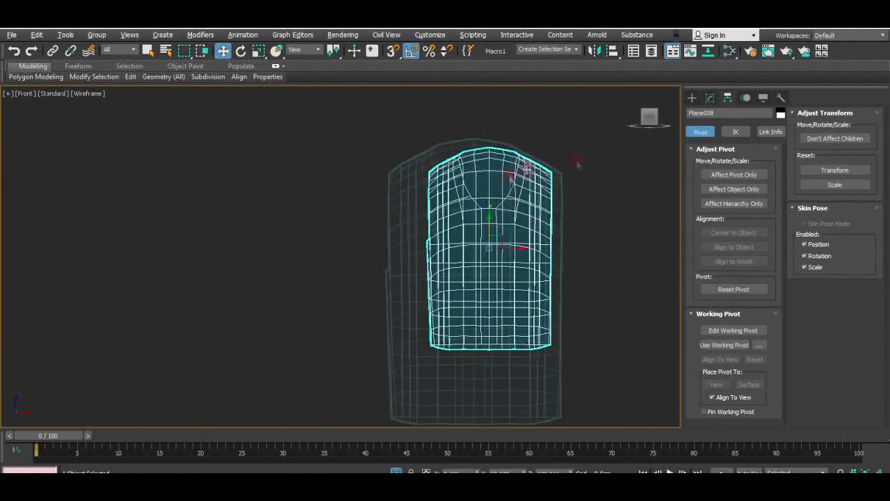
pyautogui.click(710, 98)
pyautogui.click(735, 132)
pyautogui.write('sy')
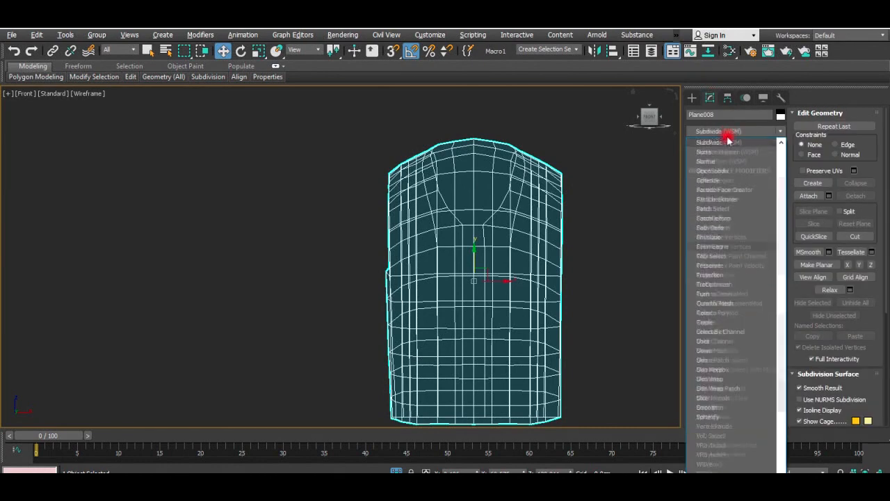
pyautogui.click(723, 247)
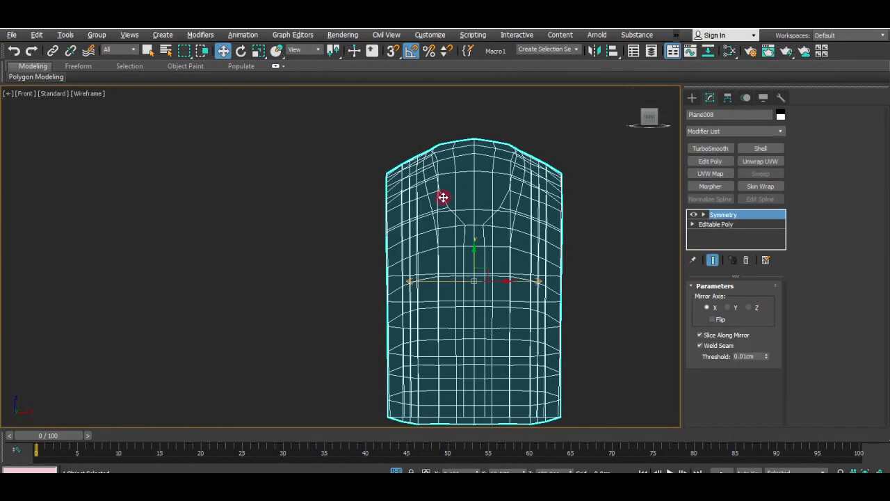
pyautogui.click(711, 319)
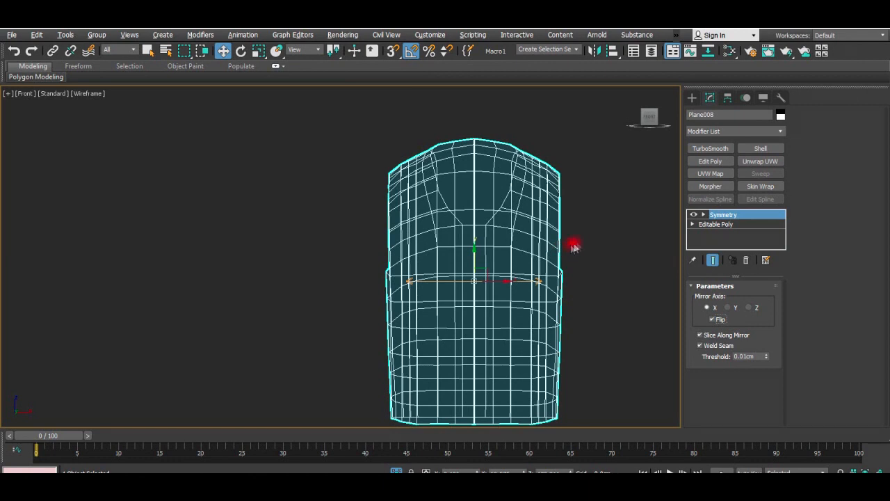
# Step: Fine-tune the Symmetry mirror plane's position along X at the vest's center line
pyautogui.scroll(6, 484, 282)
pyautogui.click(737, 215)
pyautogui.moveTo(463, 277); pyautogui.dragTo(463, 276)
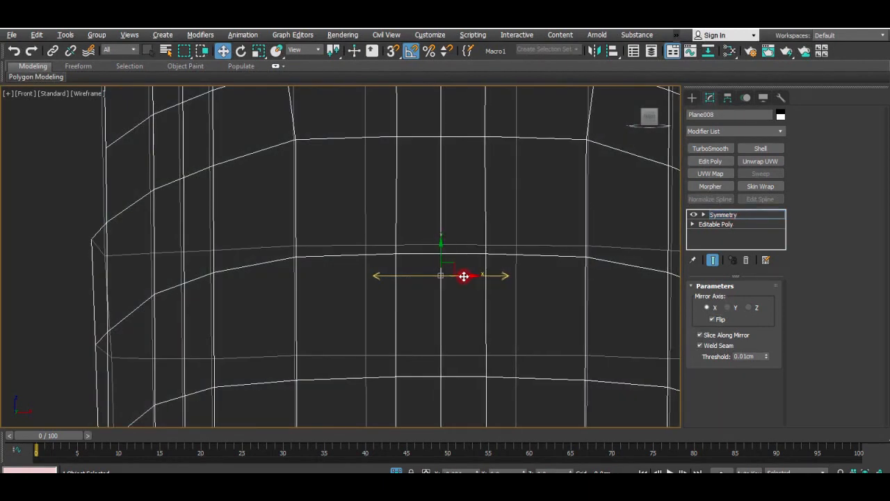
# Step: Edit the base mesh's vertices, move the lowest neckline vertex toward the center line, and show the mirrored end result
pyautogui.scroll(-3, 445, 199)
pyautogui.click(737, 226)
pyautogui.press('1')
pyautogui.click(427, 184)
pyautogui.moveTo(394, 133); pyautogui.dragTo(413, 219, button='middle')
pyautogui.scroll(2, 416, 218)
pyautogui.moveTo(413, 210); pyautogui.dragTo(395, 234)
pyautogui.moveTo(486, 270); pyautogui.dragTo(496, 291)
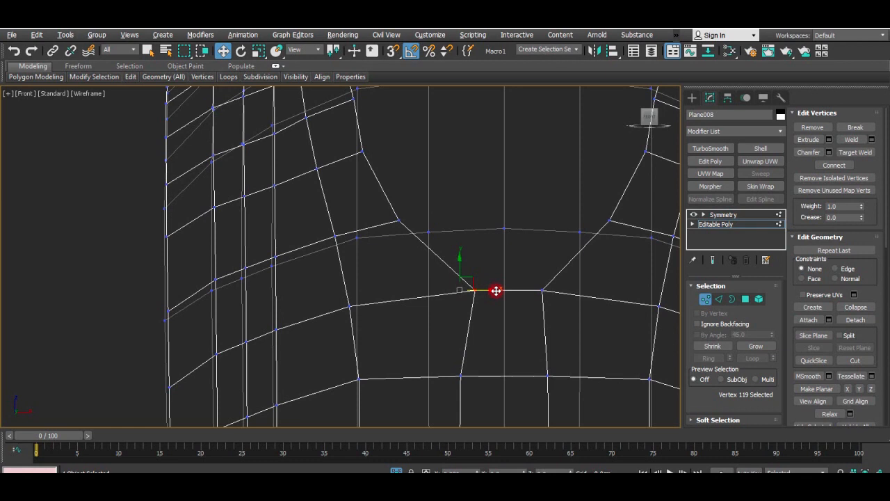
pyautogui.click(712, 259)
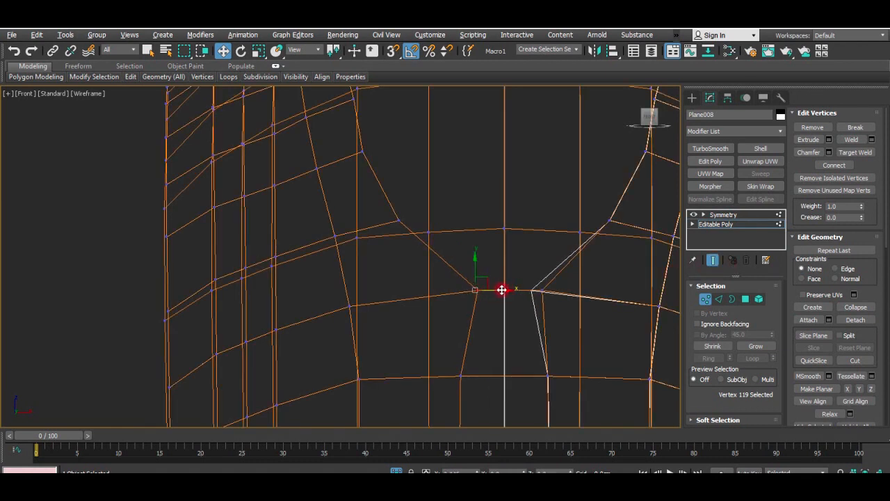
# Step: Move the next neckline vertices up the same side inward toward the center to refine the neck opening
pyautogui.moveTo(423, 231); pyautogui.dragTo(442, 221)
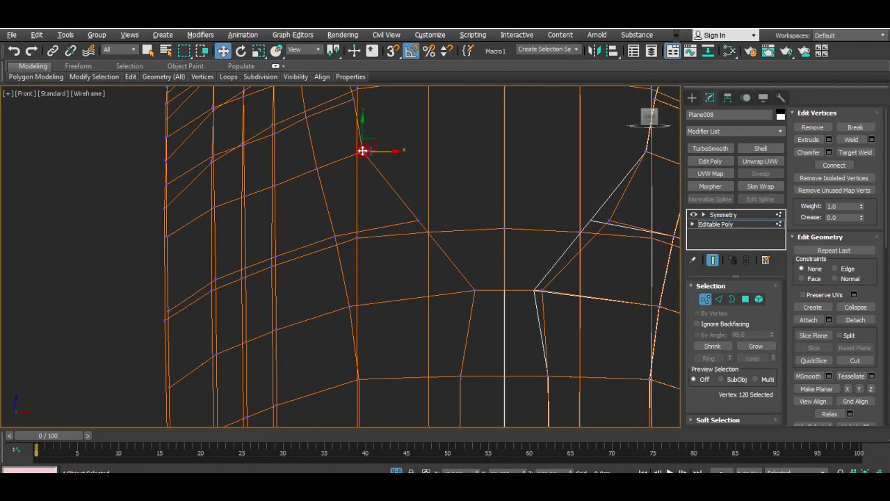
pyautogui.moveTo(393, 149); pyautogui.dragTo(398, 205, button='middle')
pyautogui.moveTo(390, 189); pyautogui.dragTo(396, 189)
pyautogui.scroll(-2, 405, 197)
pyautogui.moveTo(406, 196); pyautogui.dragTo(391, 248, button='middle')
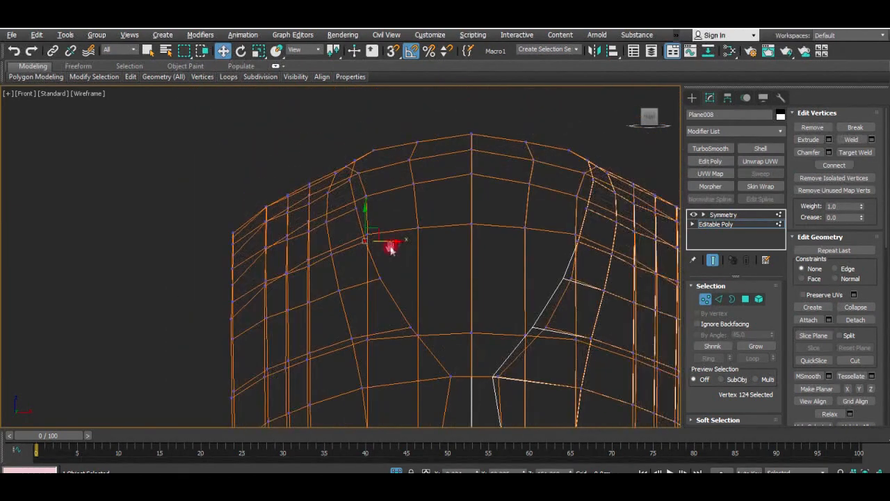
# Step: Raise the two vertices at the base of the neckline on both sides of the center line to make it shallower
pyautogui.hotkey('alt', 'w')
pyautogui.middleClick(469, 271)
pyautogui.hotkey('alt', 'w')
pyautogui.keyDown('alt'); pyautogui.moveTo(459, 247); pyautogui.dragTo(471, 301, button='middle'); pyautogui.keyUp('alt')
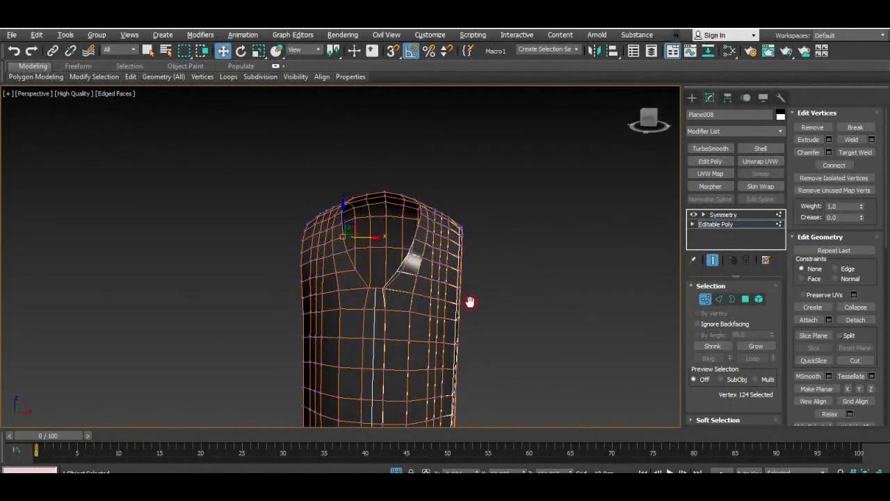
pyautogui.hotkey('alt', 'w')
pyautogui.hotkey('alt', 'w')
pyautogui.moveTo(452, 364); pyautogui.dragTo(456, 344)
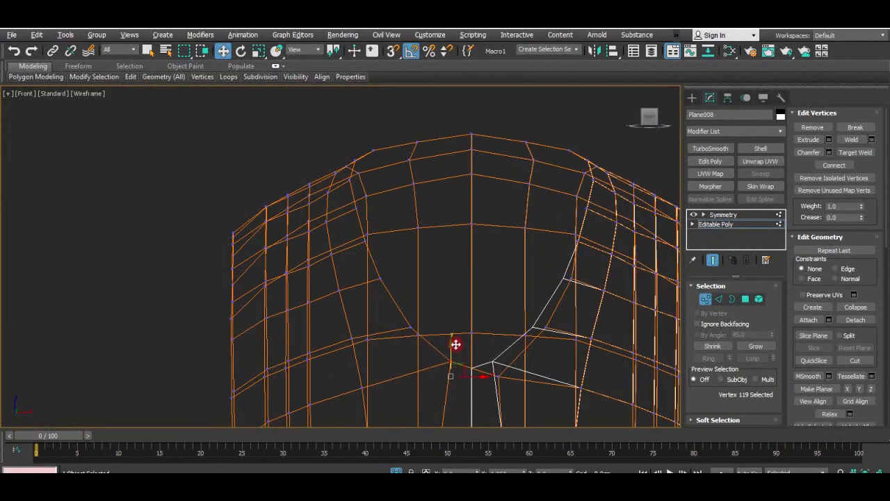
pyautogui.moveTo(500, 369); pyautogui.dragTo(500, 342)
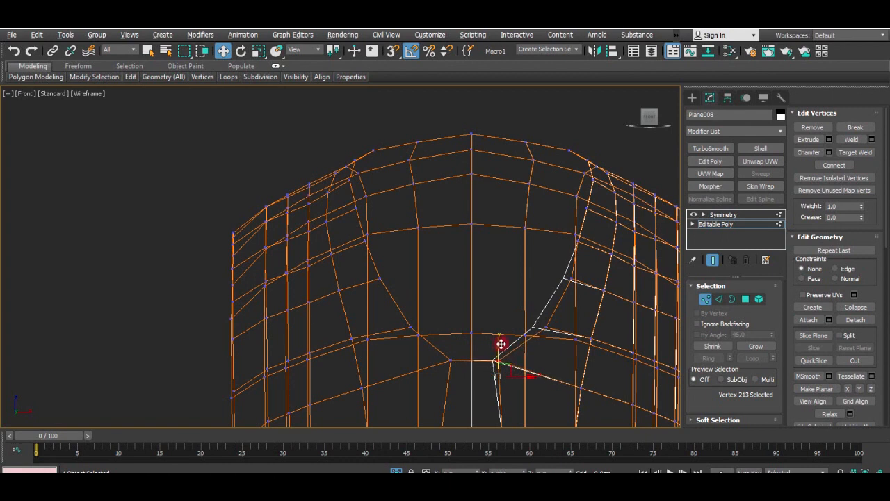
pyautogui.keyDown('ctrl'); pyautogui.click(450, 359); pyautogui.keyUp('ctrl')
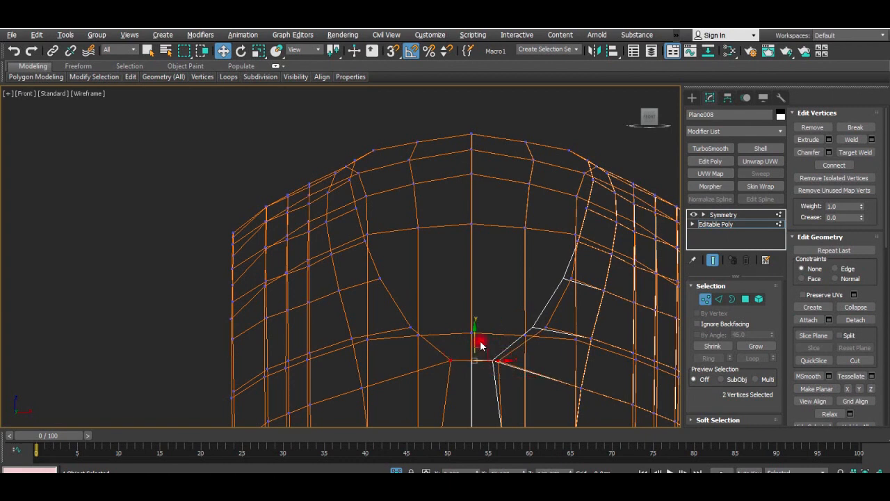
pyautogui.moveTo(471, 339); pyautogui.dragTo(479, 327)
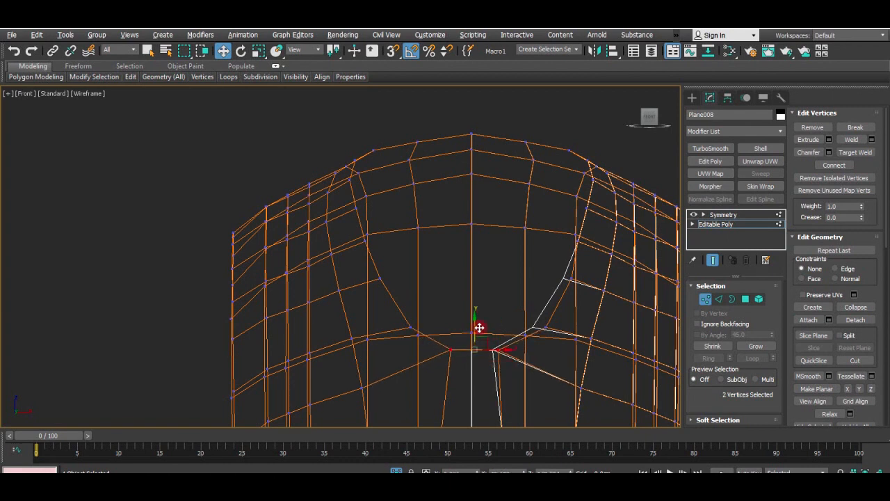
# Step: Shift the three neckline vertices up the same side slightly outward and down to round the neck opening
pyautogui.click(378, 272)
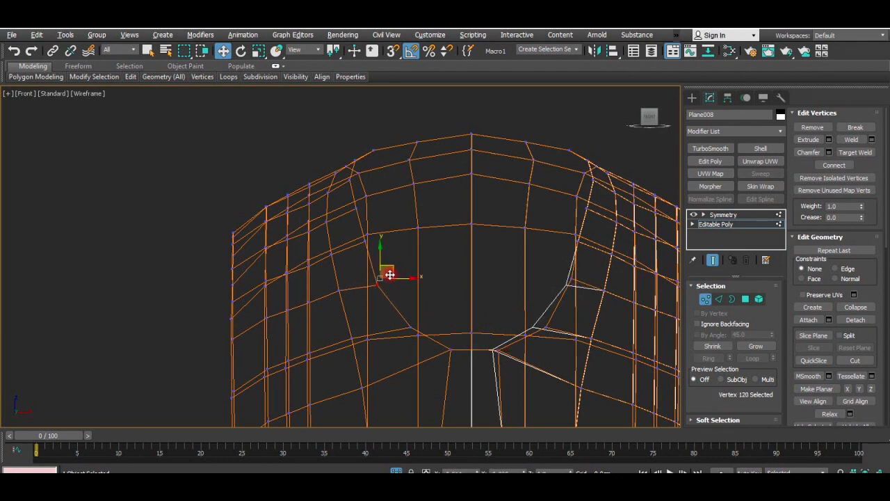
pyautogui.click(362, 240)
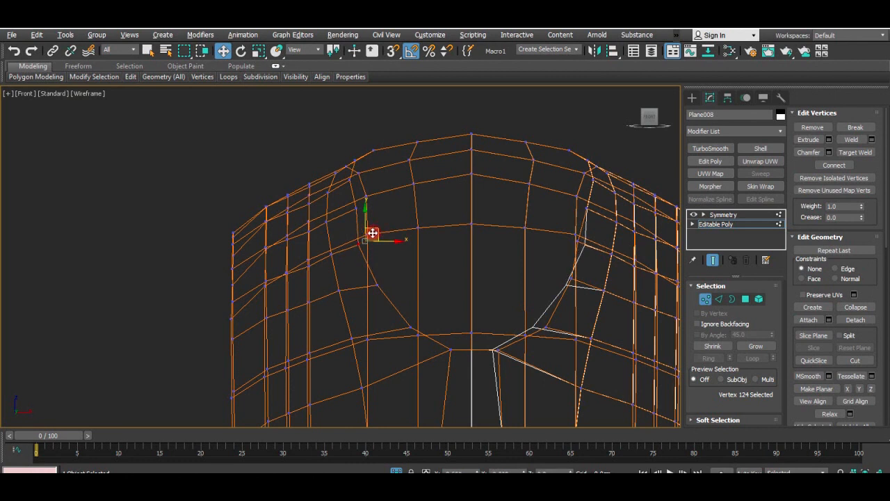
pyautogui.click(357, 207)
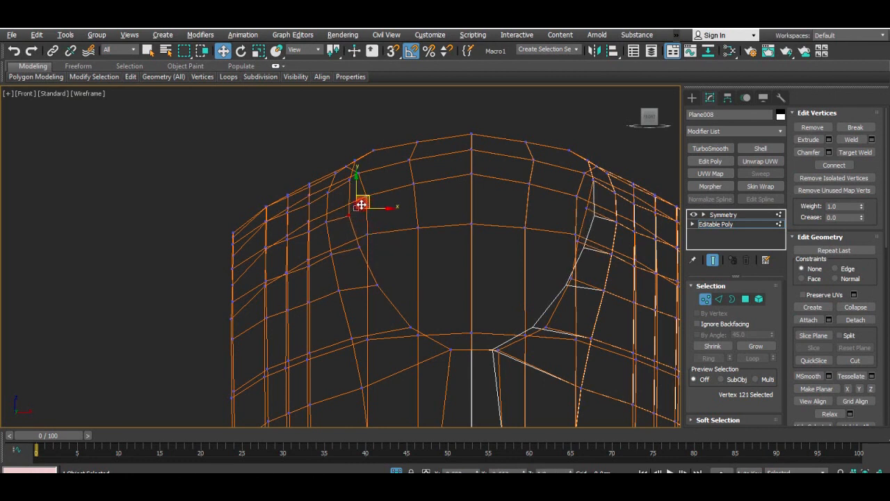
# Step: Select the eight neckline vertices from beside the neckline's base up to the shoulder and back, and move them inward along X
pyautogui.keyDown('ctrl'); pyautogui.click(409, 325); pyautogui.keyUp('ctrl')
pyautogui.keyDown('ctrl'); pyautogui.click(359, 247); pyautogui.keyUp('ctrl')
pyautogui.keyDown('ctrl'); pyautogui.click(348, 181); pyautogui.keyUp('ctrl')
pyautogui.keyDown('ctrl'); pyautogui.click(353, 162); pyautogui.keyUp('ctrl')
pyautogui.keyDown('ctrl'); pyautogui.click(373, 151); pyautogui.keyUp('ctrl')
pyautogui.keyDown('ctrl'); pyautogui.click(416, 143); pyautogui.keyUp('ctrl')
pyautogui.moveTo(401, 213); pyautogui.dragTo(423, 212)
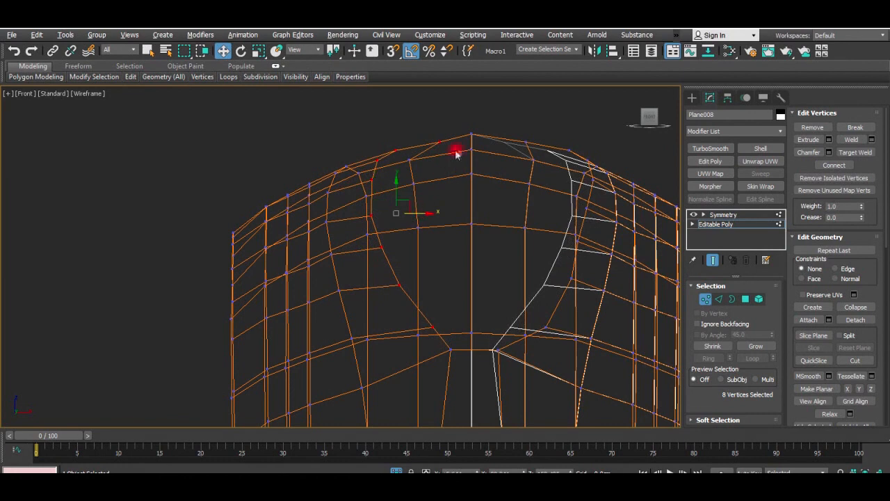
# Step: Lower the center back neckline vertex, and raise the two vertices at the front base of the neckline
pyautogui.click(472, 134)
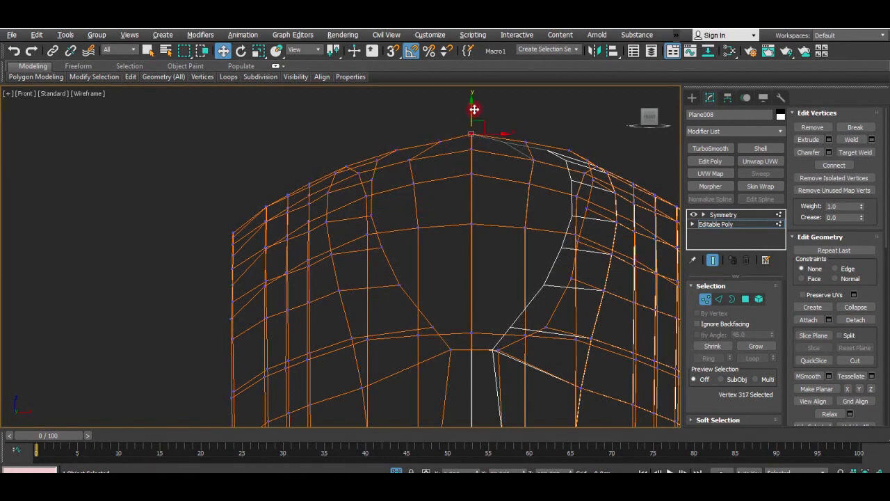
pyautogui.click(410, 157)
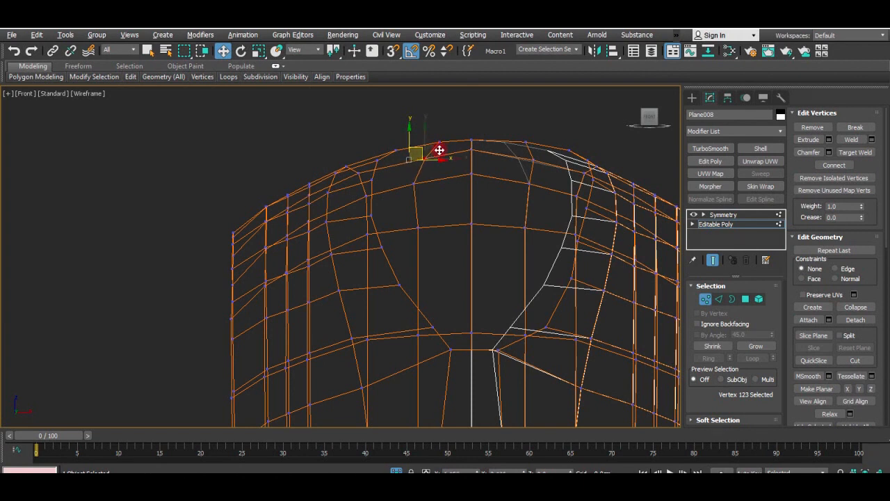
pyautogui.moveTo(505, 353); pyautogui.dragTo(478, 320)
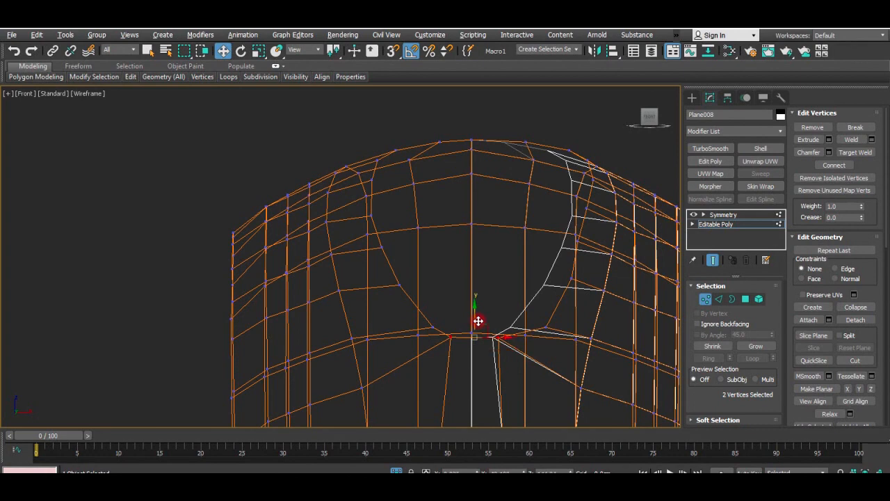
pyautogui.hotkey('alt', 'w')
pyautogui.hotkey('alt', 'w')
pyautogui.keyDown('alt'); pyautogui.moveTo(506, 333); pyautogui.dragTo(477, 295, button='middle'); pyautogui.keyUp('alt')
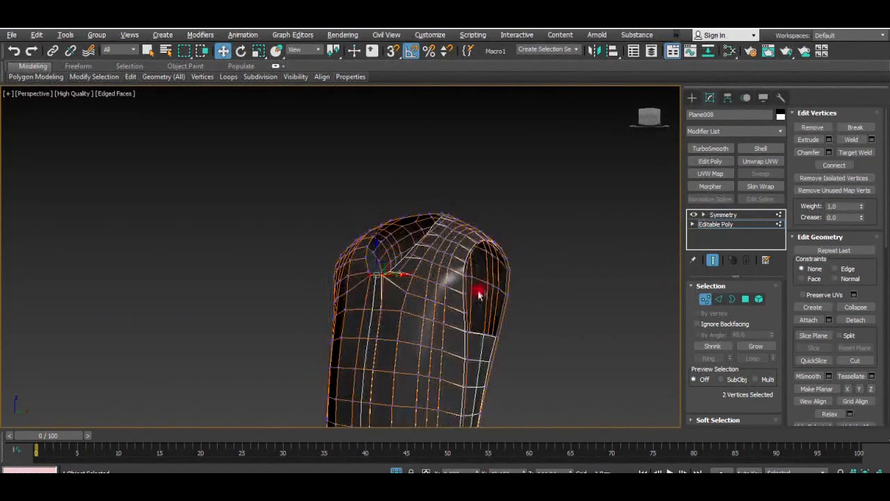
# Step: In the side view, push the neckline's base vertices and the pair above them back to follow the chest profile
pyautogui.hotkey('alt', 'w')
pyautogui.hotkey('alt', 'w')
pyautogui.scroll(-3, 361, 285)
pyautogui.scroll(4, 393, 243)
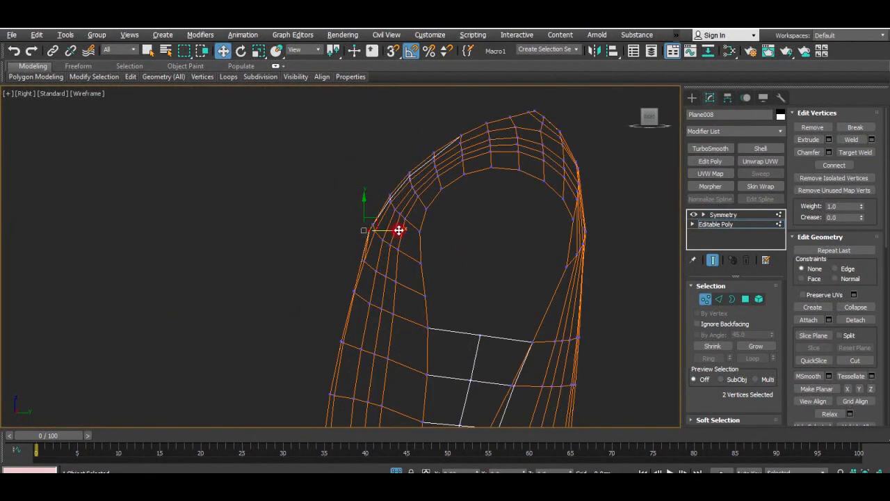
pyautogui.scroll(3, 381, 224)
pyautogui.moveTo(379, 235)
pyautogui.mouseDown()
pyautogui.moveTo(378, 222)
pyautogui.moveTo(391, 228)
pyautogui.mouseUp()
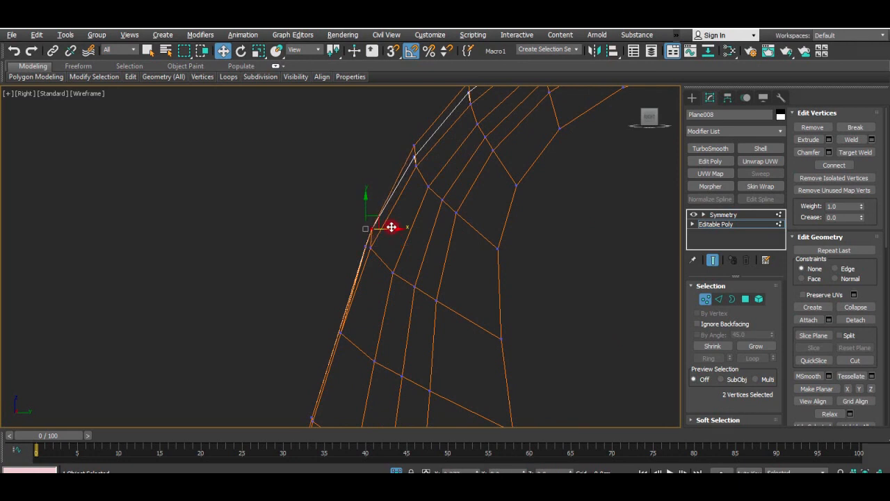
pyautogui.scroll(-1, 395, 164)
pyautogui.moveTo(413, 160); pyautogui.dragTo(415, 160)
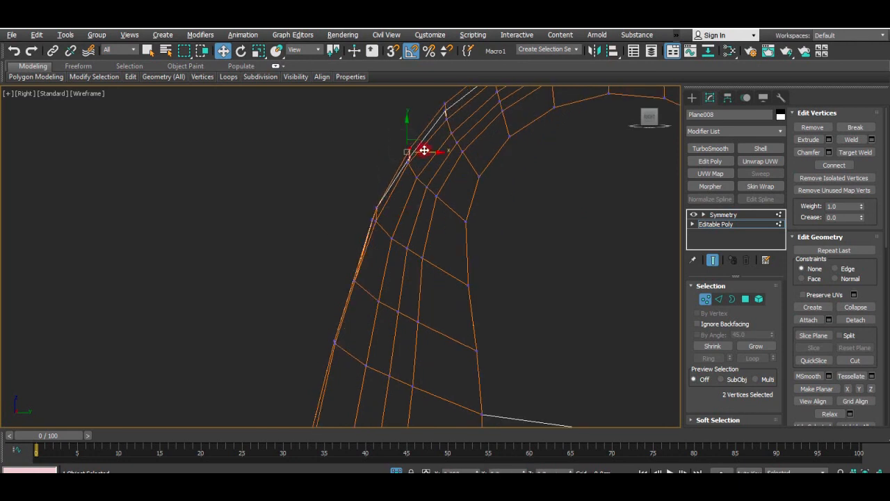
# Step: In the side view, lower and adjust the vertices at the top of the back neckline to smooth its profile
pyautogui.scroll(1, 396, 129)
pyautogui.moveTo(444, 130); pyautogui.dragTo(400, 241, button='middle')
pyautogui.scroll(-2, 400, 241)
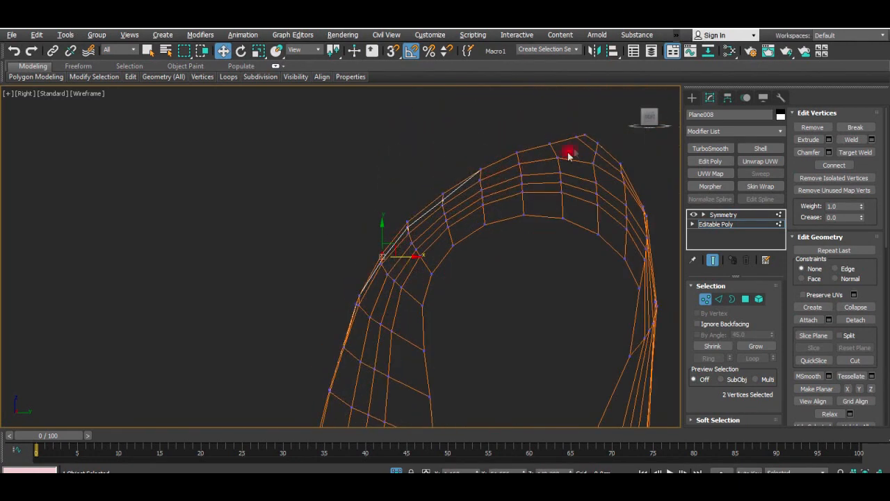
pyautogui.click(585, 132)
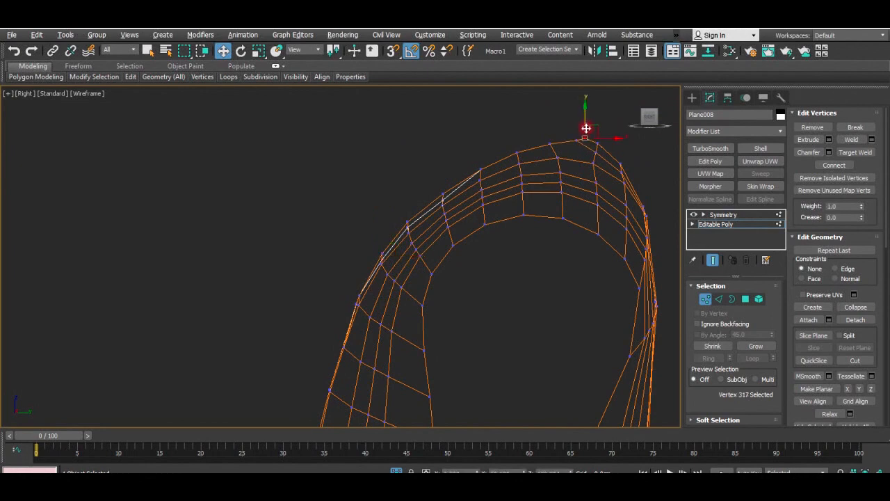
pyautogui.scroll(2, 586, 135)
pyautogui.moveTo(569, 147); pyautogui.dragTo(589, 135)
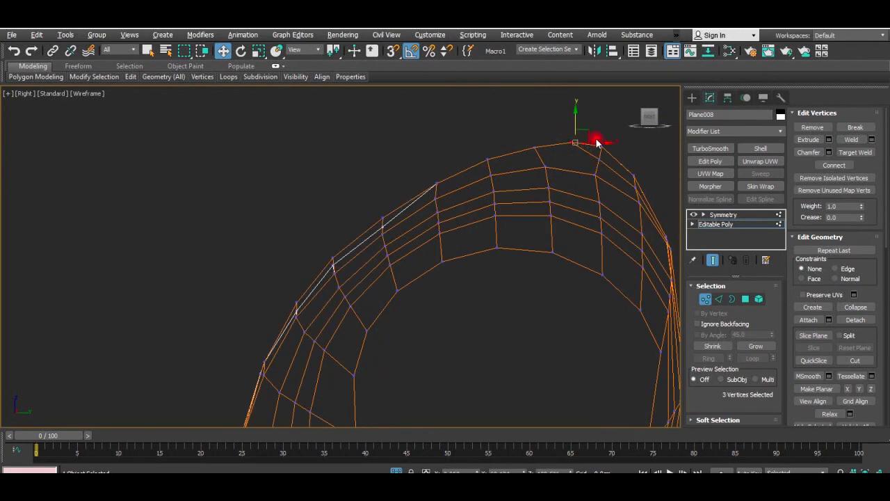
pyautogui.click(603, 146)
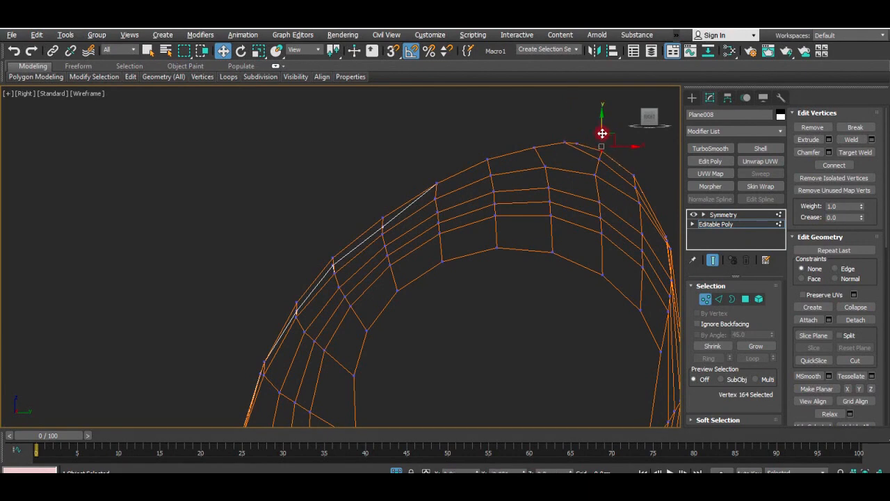
# Step: In the top view, move the center back neckline vertex onto the center line and adjust the vertex beside it to even the curve
pyautogui.hotkey('alt', 'w')
pyautogui.middleClick(598, 274)
pyautogui.hotkey('alt', 'w')
pyautogui.keyDown('alt'); pyautogui.moveTo(480, 275); pyautogui.dragTo(432, 299, button='middle'); pyautogui.keyUp('alt')
pyautogui.click(373, 231)
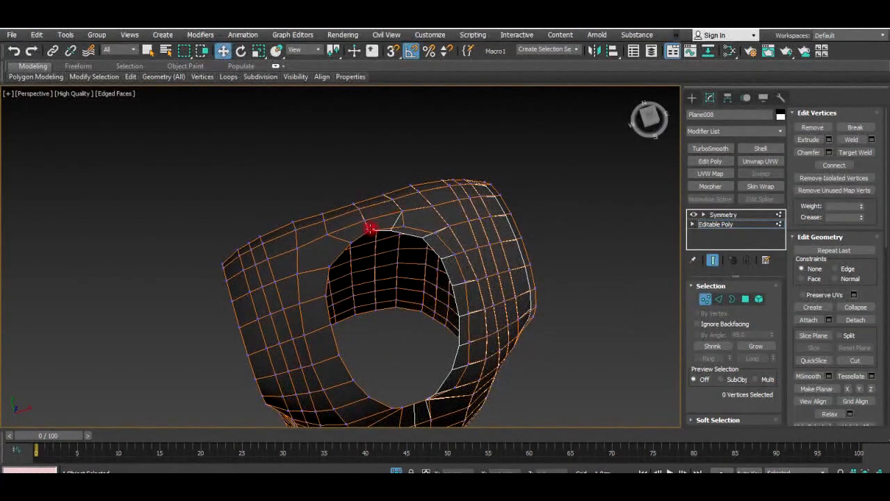
pyautogui.click(369, 227)
pyautogui.hotkey('alt', 'w')
pyautogui.hotkey('alt', 'w')
pyautogui.hotkey('alt', 'w')
pyautogui.middleClick(312, 302)
pyautogui.hotkey('alt', 'w')
pyautogui.scroll(-3, 312, 301)
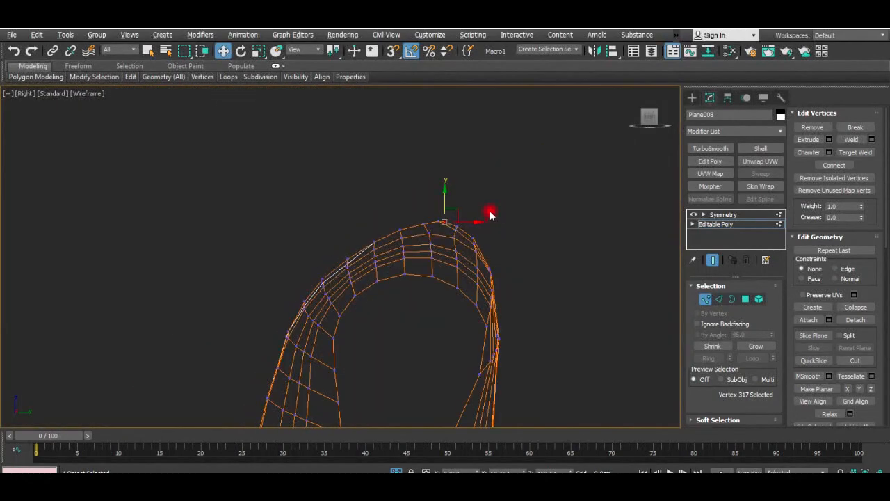
pyautogui.press('t')
pyautogui.scroll(10, 410, 234)
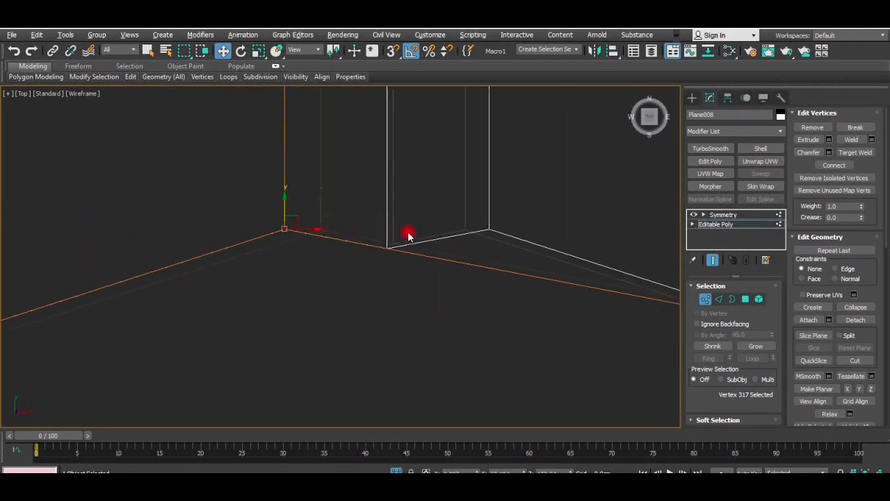
pyautogui.scroll(-3, 407, 233)
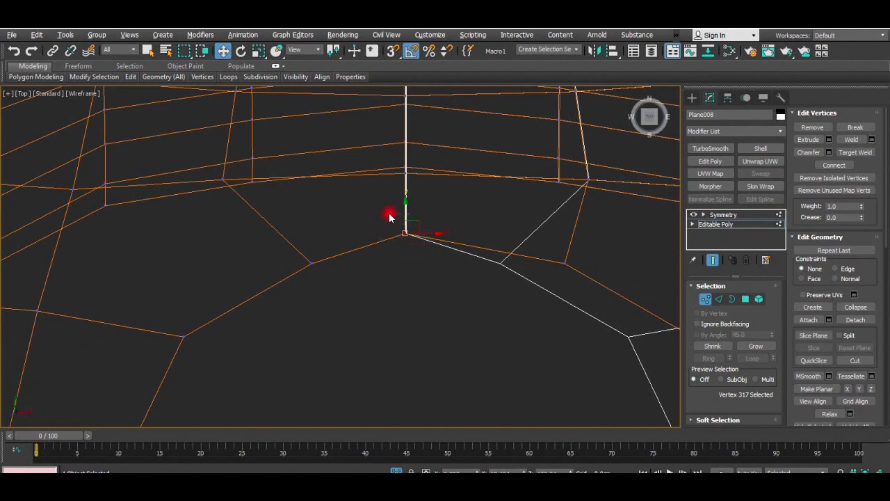
pyautogui.scroll(-3, 389, 217)
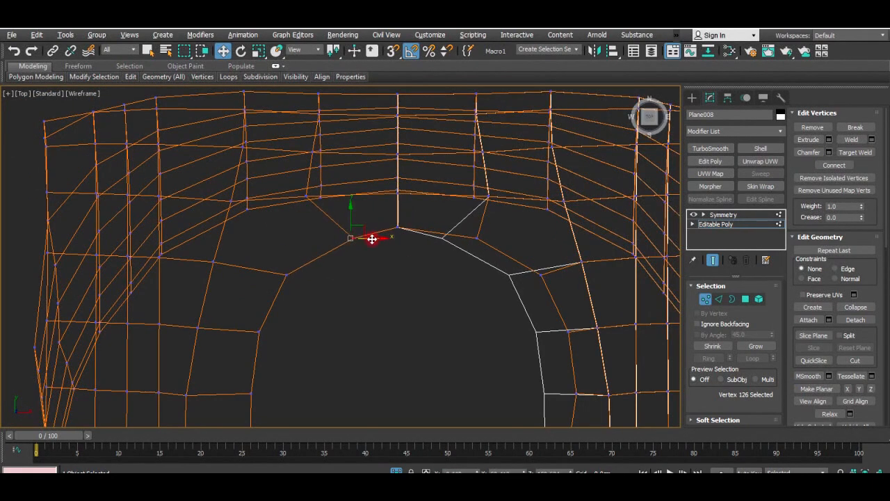
# Step: Examine the reshaped neck opening from above and from the front in the perspective view
pyautogui.scroll(-3, 447, 164)
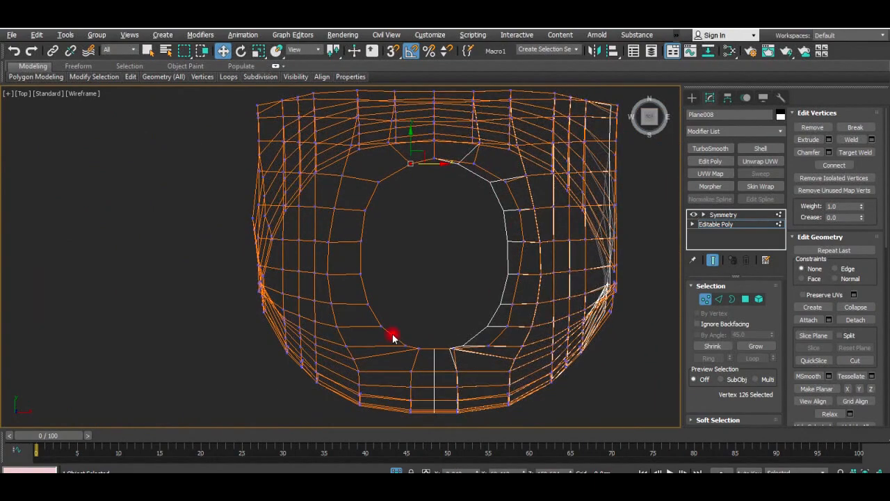
pyautogui.hotkey('alt', 'w')
pyautogui.middleClick(538, 200)
pyautogui.hotkey('alt', 'w')
pyautogui.hotkey('alt', 'w')
pyautogui.middleClick(482, 306)
pyautogui.hotkey('alt', 'w')
pyautogui.keyDown('alt'); pyautogui.moveTo(480, 305); pyautogui.dragTo(485, 219, button='middle'); pyautogui.keyUp('alt')
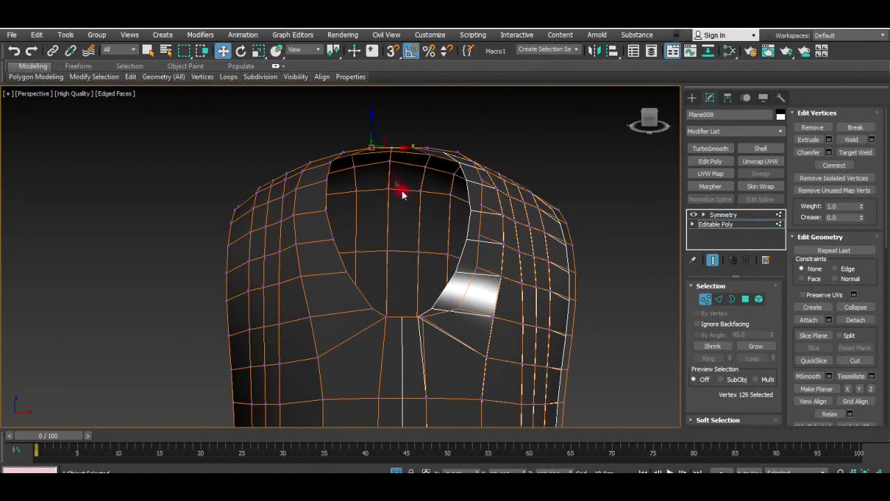
# Step: In the front view, select the vest's center back column of vertices and move it along X onto the symmetry line
pyautogui.hotkey('alt', 'w')
pyautogui.middleClick(562, 132)
pyautogui.hotkey('alt', 'w')
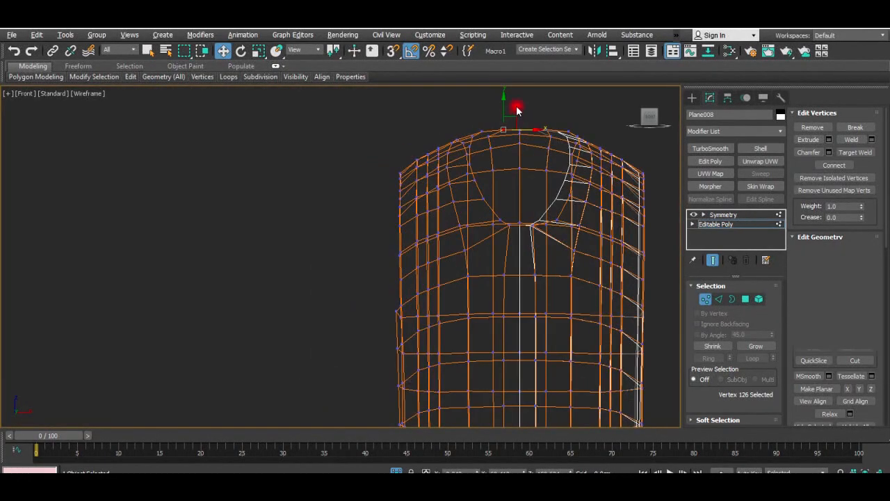
pyautogui.moveTo(523, 261); pyautogui.dragTo(523, 264)
pyautogui.moveTo(523, 267); pyautogui.dragTo(472, 312, button='middle')
pyautogui.scroll(3, 507, 395)
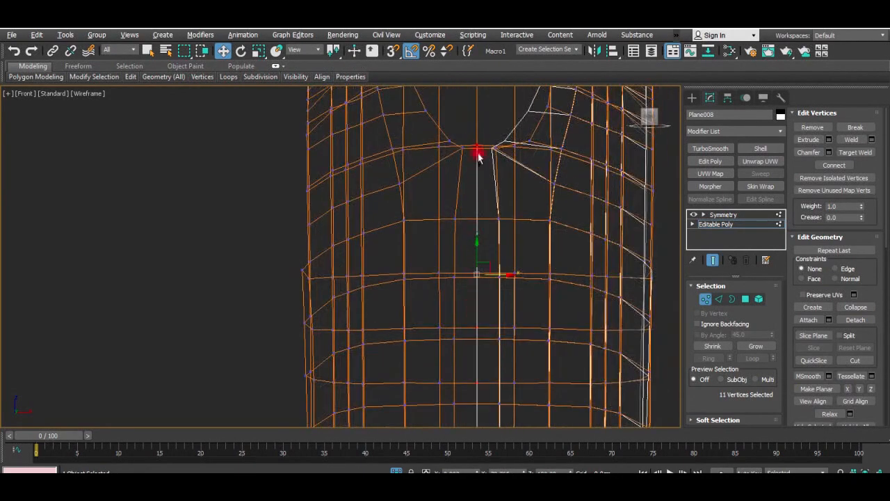
pyautogui.press('r')
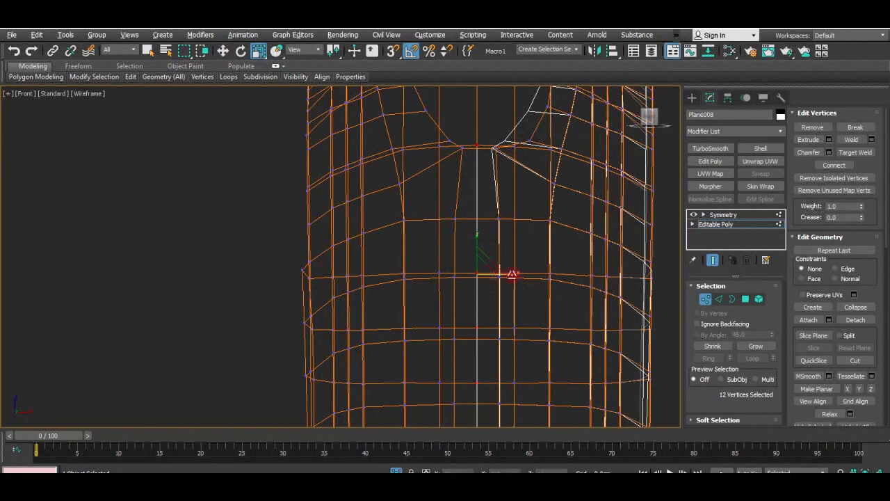
pyautogui.moveTo(501, 279); pyautogui.dragTo(483, 359, button='middle')
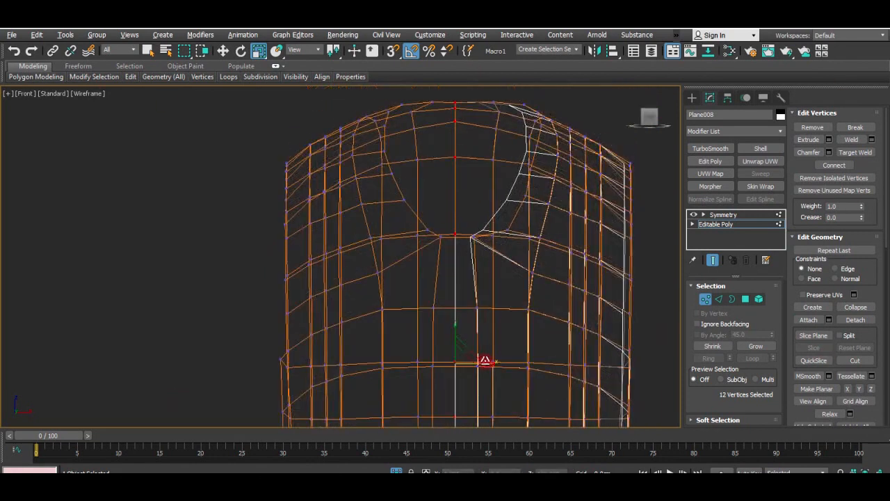
pyautogui.scroll(-1, 486, 366)
pyautogui.press('w')
pyautogui.moveTo(486, 362); pyautogui.dragTo(489, 362)
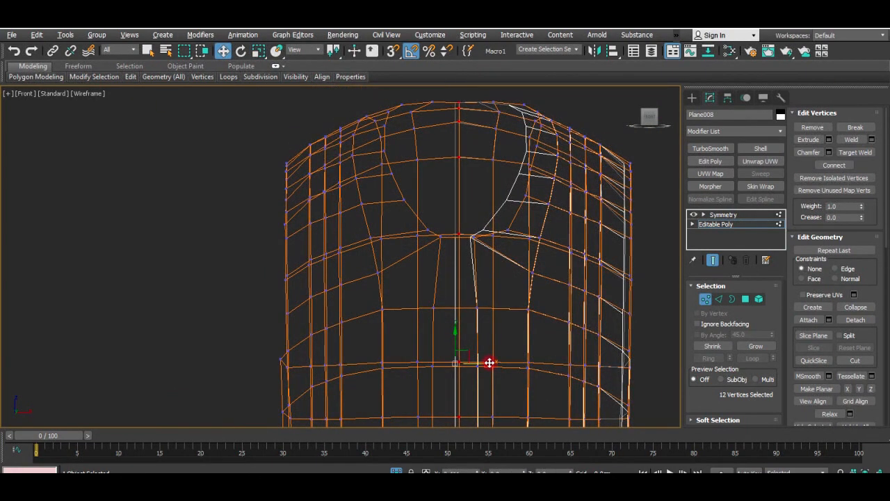
# Step: Select one of the closely spaced vertical edge loops between the neck opening and armhole, and remove it
pyautogui.press('p')
pyautogui.keyDown('alt'); pyautogui.moveTo(520, 330); pyautogui.dragTo(493, 314, button='middle'); pyautogui.keyUp('alt')
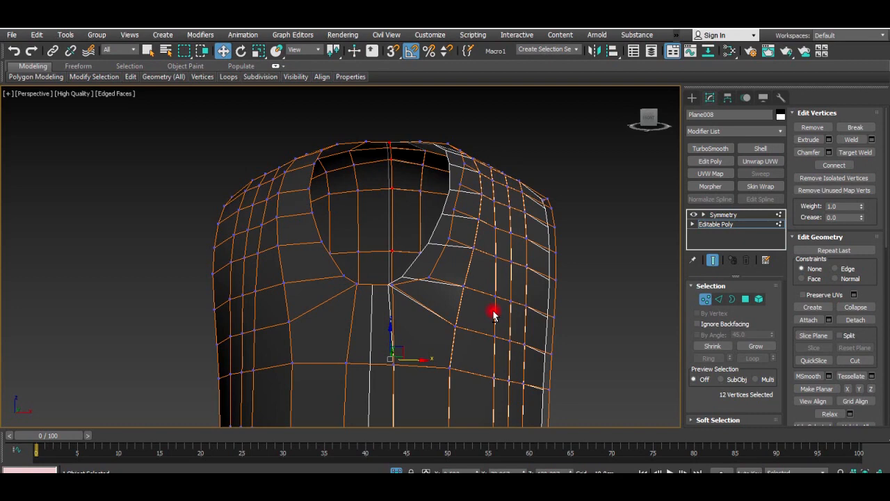
pyautogui.scroll(-5, 349, 290)
pyautogui.keyDown('alt'); pyautogui.moveTo(350, 290); pyautogui.dragTo(401, 292, button='middle'); pyautogui.keyUp('alt')
pyautogui.press('2')
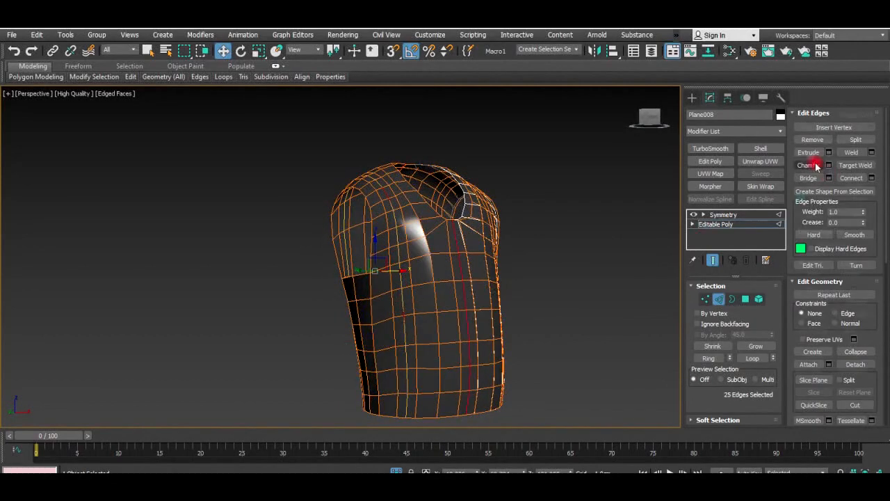
pyautogui.click(814, 139)
# Step: Select the vertical edge loop beside the neckline, deselect its back edges in the top view, and move the remaining edges slightly toward the neck
pyautogui.keyDown('alt'); pyautogui.moveTo(508, 221); pyautogui.dragTo(414, 352, button='middle'); pyautogui.keyUp('alt')
pyautogui.doubleClick(402, 237)
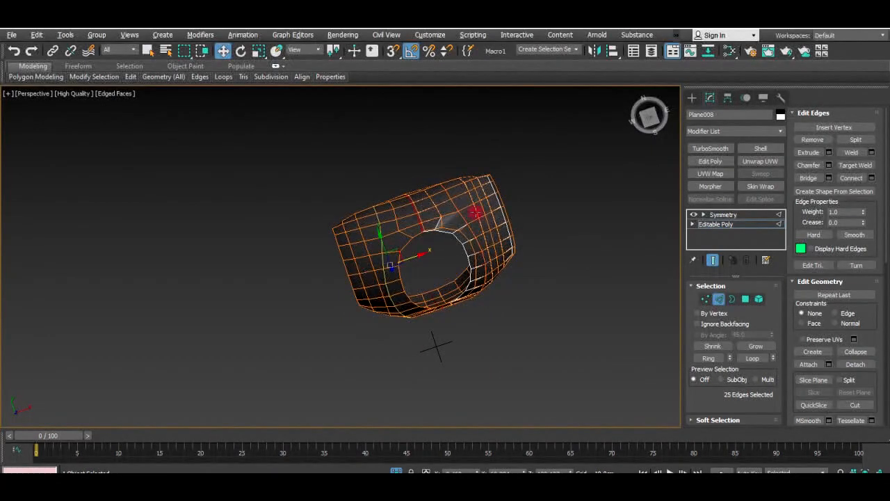
pyautogui.moveTo(391, 269)
pyautogui.keyDown('alt'); pyautogui.mouseDown(button='middle')
pyautogui.moveTo(423, 213)
pyautogui.moveTo(405, 183)
pyautogui.moveTo(387, 178)
pyautogui.moveTo(426, 179)
pyautogui.moveTo(393, 270)
pyautogui.moveTo(382, 264)
pyautogui.mouseUp(button='middle'); pyautogui.keyUp('alt')
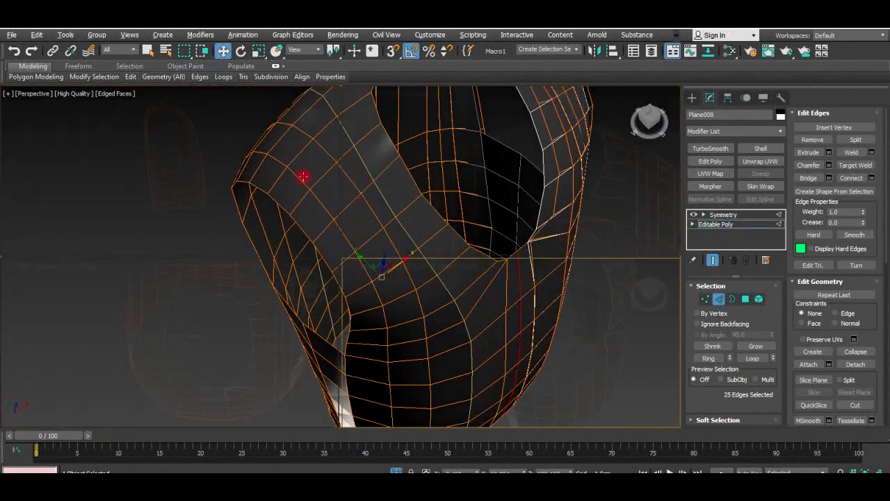
pyautogui.press('l')
pyautogui.press('t')
pyautogui.scroll(-2, 372, 234)
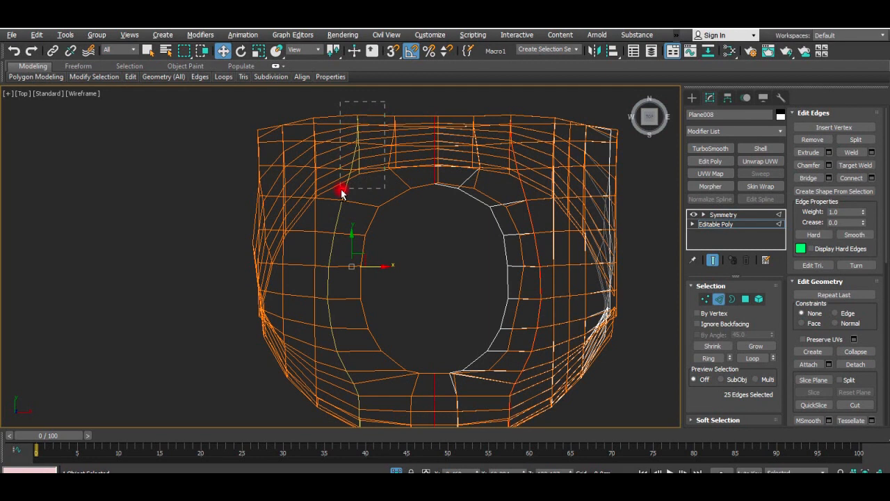
pyautogui.keyDown('alt'); pyautogui.moveTo(348, 132); pyautogui.dragTo(350, 135); pyautogui.keyUp('alt')
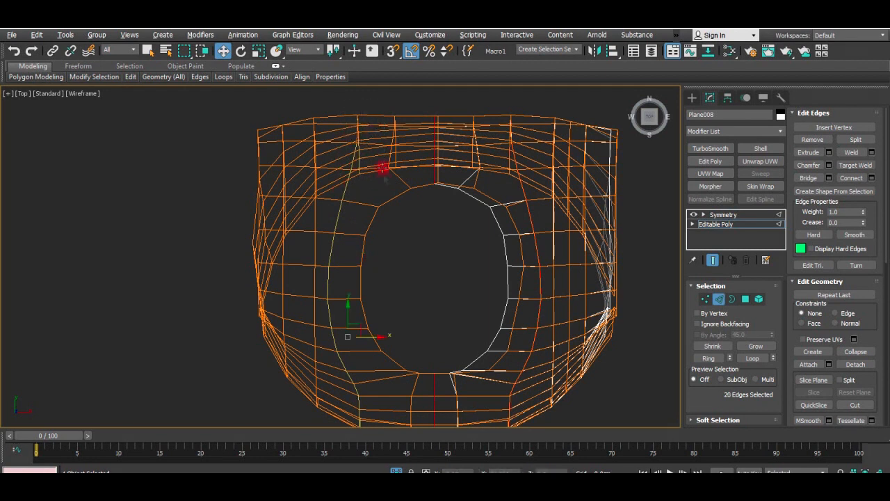
pyautogui.scroll(6, 357, 158)
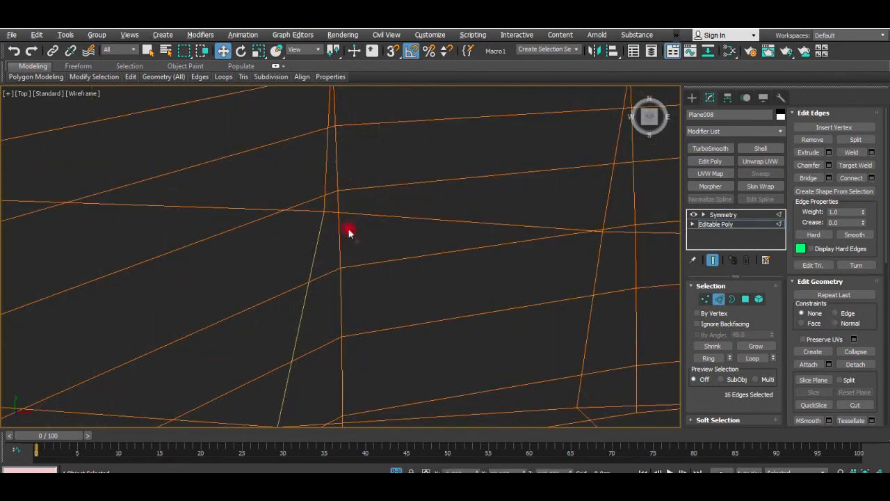
pyautogui.scroll(-5, 337, 220)
pyautogui.scroll(3, 413, 209)
pyautogui.moveTo(415, 306); pyautogui.dragTo(420, 303)
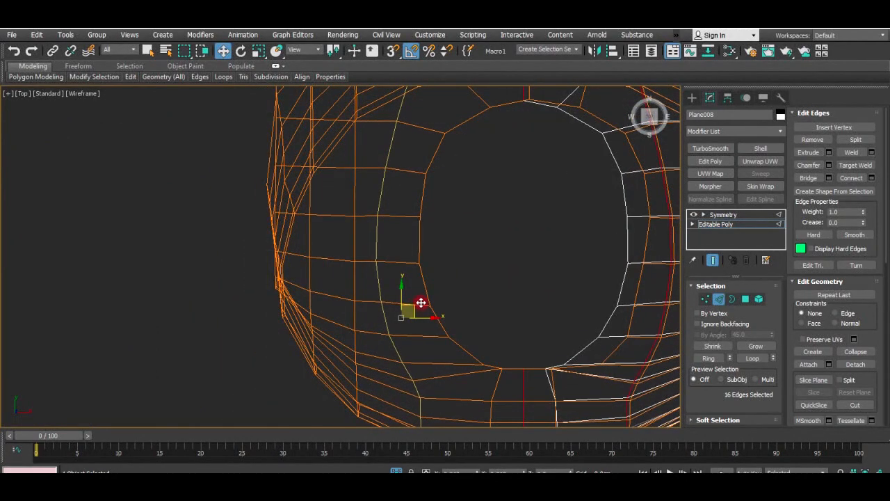
# Step: Cut a horizontal edge across the front faces just below the neckline, from the side edge loop to the vest's center
pyautogui.moveTo(491, 304); pyautogui.dragTo(491, 179, button='middle')
pyautogui.hotkey('alt', 'w')
pyautogui.rightClick(544, 312)
pyautogui.hotkey('alt', 'w')
pyautogui.keyDown('alt'); pyautogui.moveTo(544, 312); pyautogui.dragTo(474, 194, button='middle'); pyautogui.keyUp('alt')
pyautogui.scroll(-5, 477, 258)
pyautogui.scroll(5, 474, 243)
pyautogui.moveTo(470, 225); pyautogui.dragTo(383, 192, button='middle')
pyautogui.rightClick(373, 186)
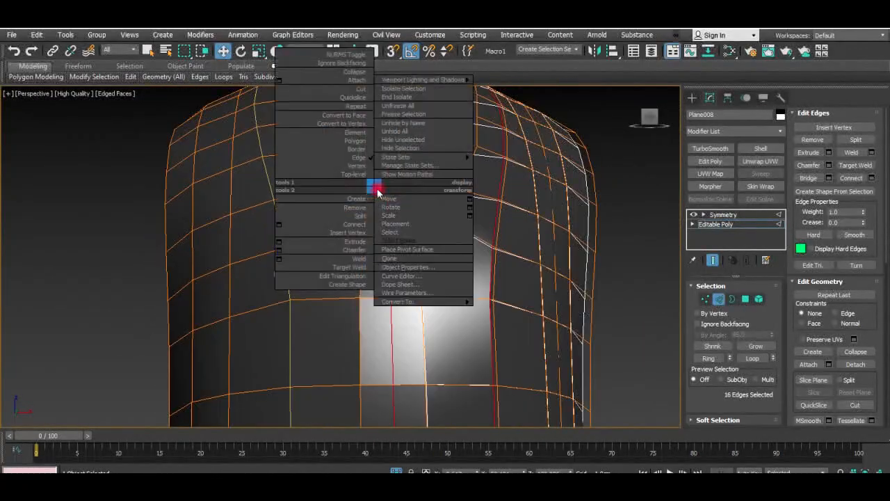
pyautogui.click(355, 89)
pyautogui.click(284, 247)
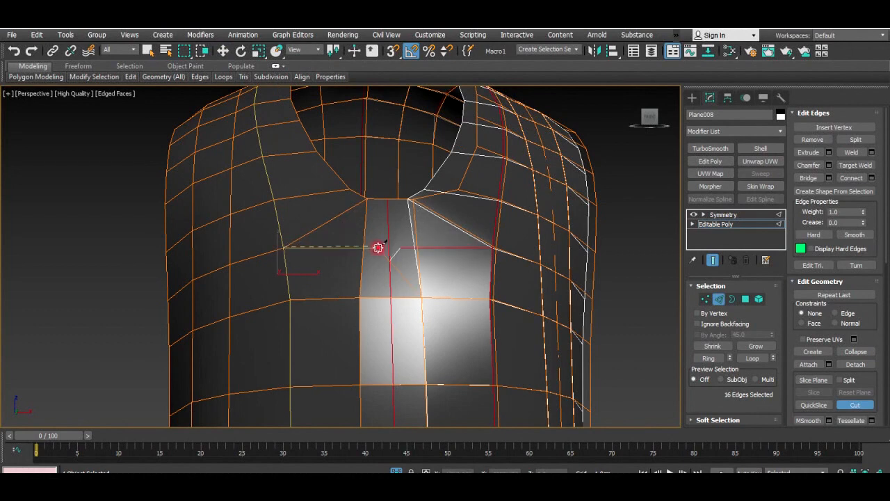
pyautogui.rightClick(437, 243)
# Step: Target-weld the extra front neckline vertex onto the adjacent vertex at the neckline's lower corner
pyautogui.keyDown('alt'); pyautogui.moveTo(361, 212); pyautogui.dragTo(361, 240, button='middle'); pyautogui.keyUp('alt')
pyautogui.rightClick(361, 240)
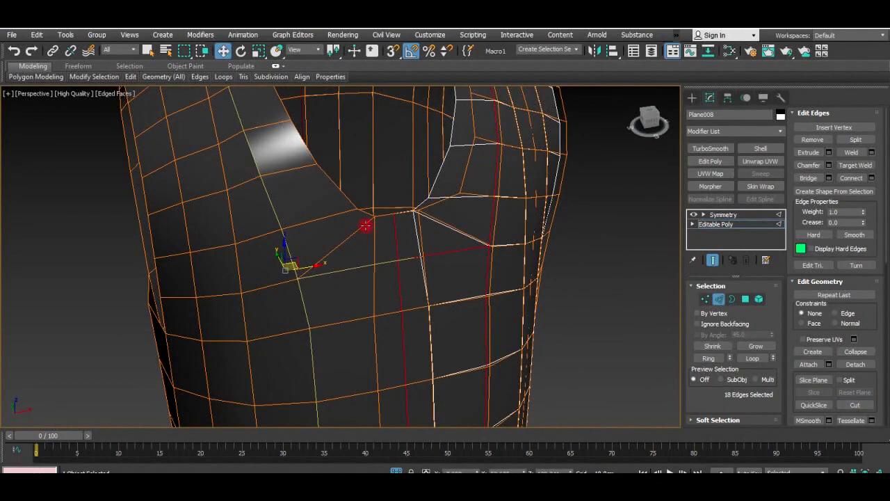
pyautogui.scroll(3, 374, 219)
pyautogui.press('1')
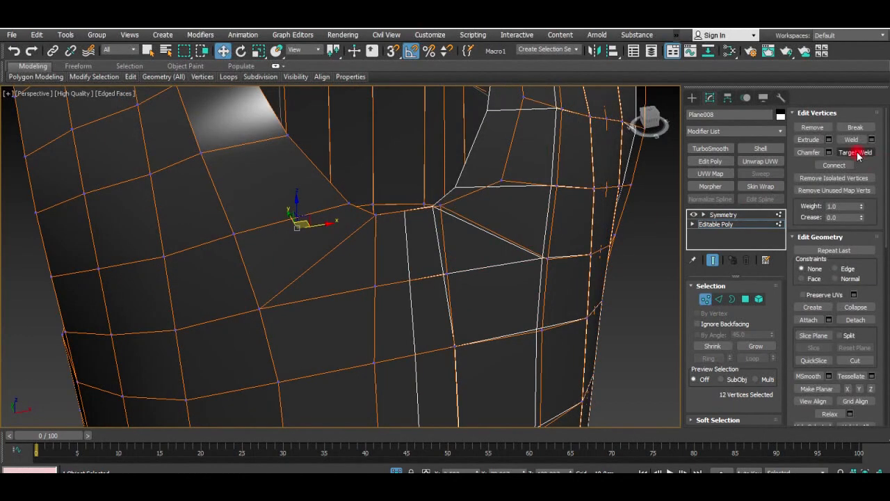
pyautogui.click(855, 152)
pyautogui.moveTo(349, 203); pyautogui.dragTo(375, 213)
pyautogui.rightClick(417, 209)
# Step: Remove the diagonal edge running down from the neckline corner, and select the vertex on the new cut below it
pyautogui.keyDown('alt'); pyautogui.moveTo(417, 209); pyautogui.dragTo(302, 296, button='middle'); pyautogui.keyUp('alt')
pyautogui.rightClick(308, 278)
pyautogui.click(193, 312)
pyautogui.click(294, 281)
pyautogui.click(823, 141)
pyautogui.scroll(-3, 445, 258)
pyautogui.keyDown('alt'); pyautogui.moveTo(434, 257); pyautogui.dragTo(382, 281, button='middle'); pyautogui.keyUp('alt')
pyautogui.press('1')
pyautogui.click(381, 280)
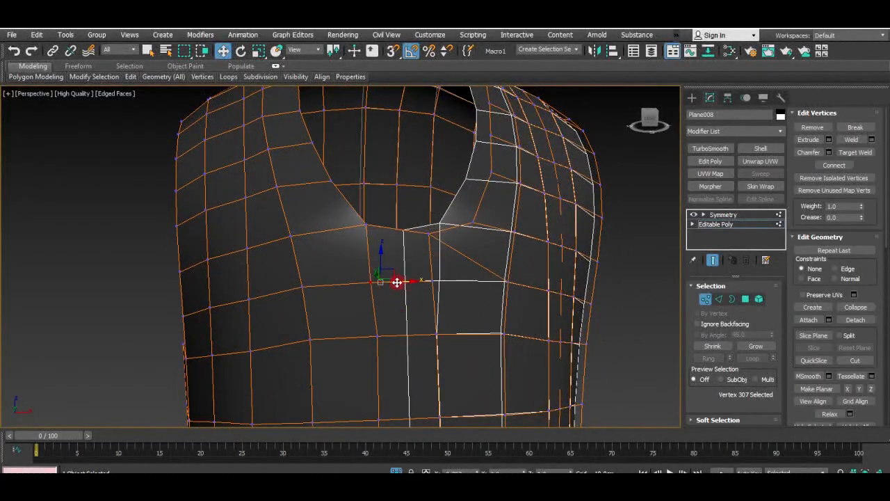
pyautogui.scroll(-2, 394, 283)
pyautogui.moveTo(470, 284)
pyautogui.keyDown('alt'); pyautogui.mouseDown(button='middle')
pyautogui.moveTo(433, 290)
pyautogui.moveTo(479, 299)
pyautogui.mouseUp(button='middle'); pyautogui.keyUp('alt')
# Step: Clear the smoothing groups on all vest polygons, assign smoothing group 1, and return to the Symmetry modifier level
pyautogui.press('4')
pyautogui.scroll(-3, 849, 334)
pyautogui.scroll(-2, 850, 334)
pyautogui.click(798, 347)
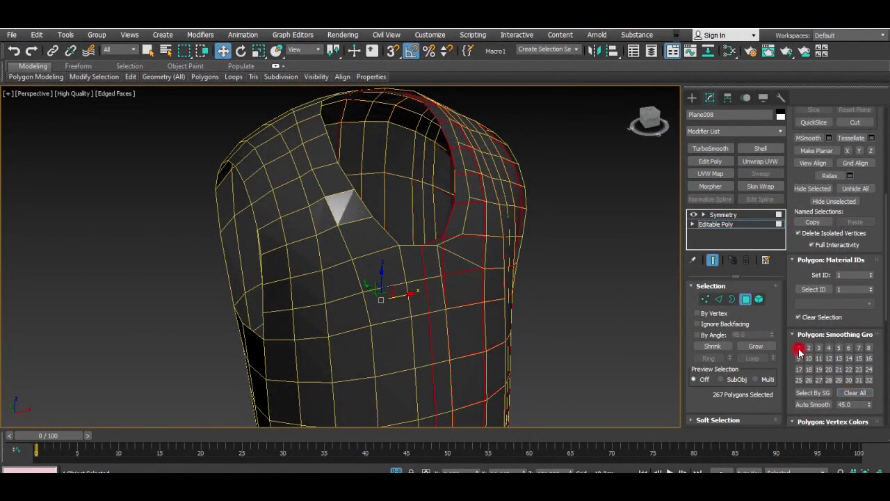
pyautogui.click(737, 215)
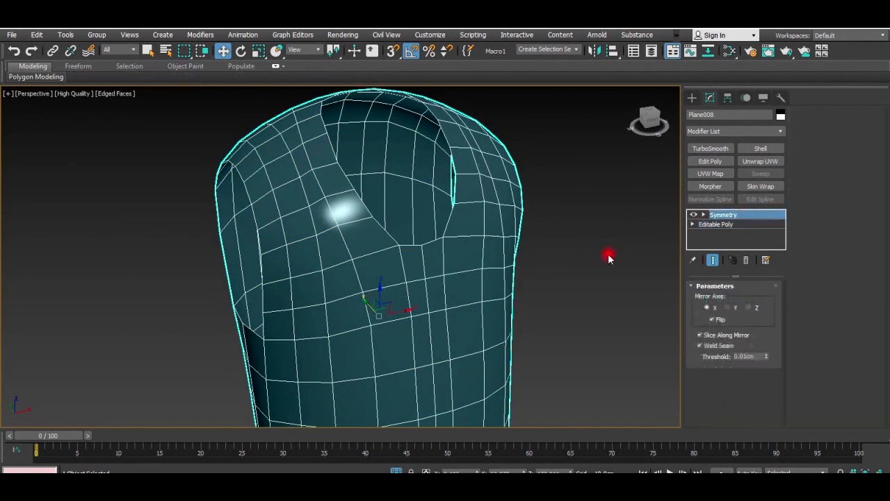
# Step: Hide the edged faces and examine the vest's smooth shading around the neckline, then reselect the vest
pyautogui.click(520, 284)
pyautogui.press('F4')
pyautogui.keyDown('alt'); pyautogui.moveTo(524, 288); pyautogui.dragTo(469, 454, button='middle'); pyautogui.keyUp('alt')
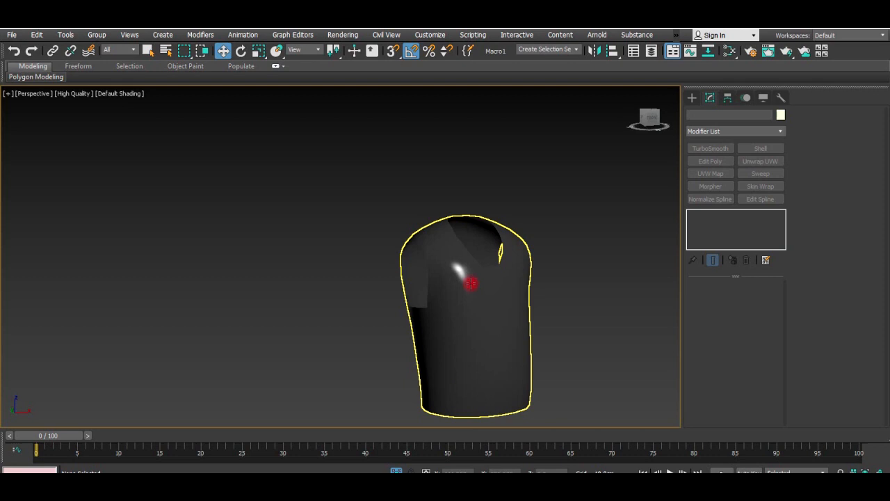
pyautogui.scroll(5, 491, 269)
pyautogui.click(501, 298)
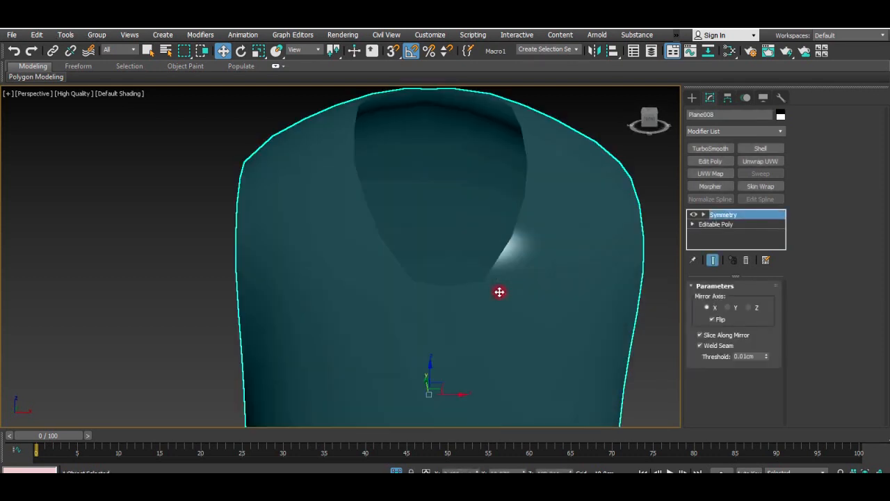
# Step: In the front view, select the lower corner vertex of the neckline at Editable Poly level and raise it slightly
pyautogui.hotkey('alt', 'w')
pyautogui.hotkey('alt', 'w')
pyautogui.click(702, 225)
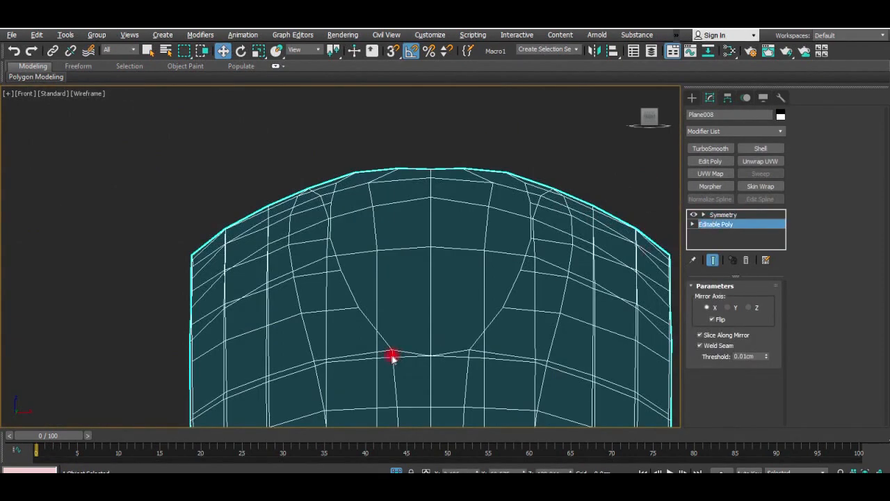
pyautogui.press('1')
pyautogui.click(391, 350)
pyautogui.moveTo(418, 344); pyautogui.dragTo(429, 314, button='middle')
pyautogui.moveTo(416, 308)
pyautogui.mouseDown()
pyautogui.moveTo(424, 303)
pyautogui.moveTo(411, 295)
pyautogui.mouseUp()
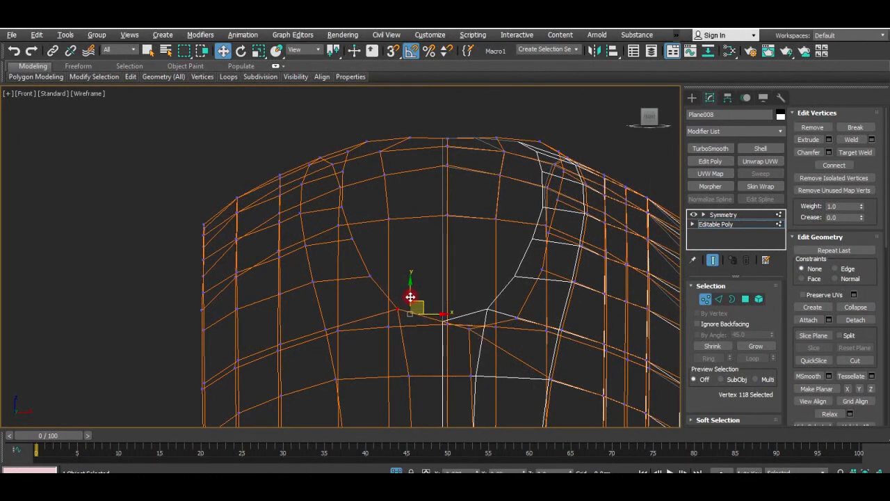
pyautogui.hotkey('alt', 'w')
pyautogui.middleClick(533, 369)
pyautogui.hotkey('alt', 'w')
pyautogui.keyDown('alt'); pyautogui.moveTo(518, 360); pyautogui.dragTo(461, 297, button='middle'); pyautogui.keyUp('alt')
# Step: In the left view, move the two lower corner vertices of the armhole slightly upward
pyautogui.hotkey('alt', 'w')
pyautogui.middleClick(258, 340)
pyautogui.hotkey('alt', 'w')
pyautogui.scroll(-5, 306, 329)
pyautogui.keyDown('alt'); pyautogui.moveTo(320, 323); pyautogui.dragTo(417, 230, button='middle'); pyautogui.keyUp('alt')
pyautogui.click(649, 118)
pyautogui.scroll(5, 333, 212)
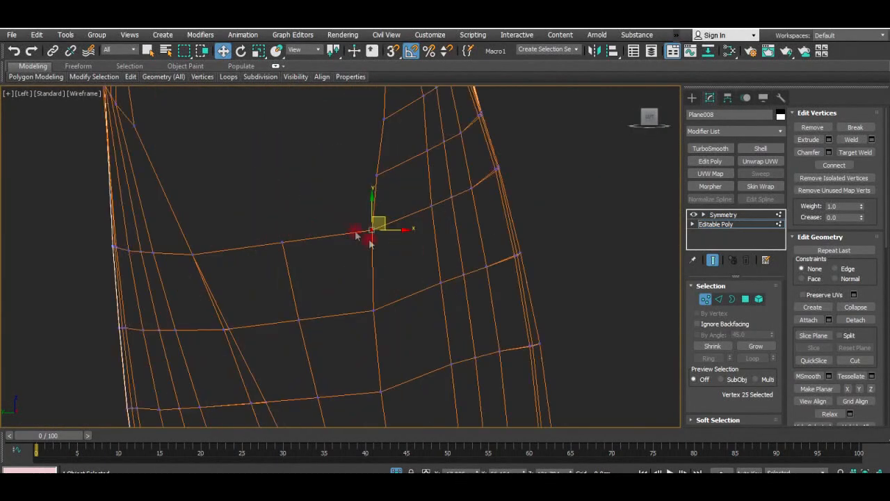
pyautogui.moveTo(381, 221); pyautogui.dragTo(365, 213)
pyautogui.moveTo(223, 234)
pyautogui.mouseDown()
pyautogui.moveTo(177, 259)
pyautogui.moveTo(216, 222)
pyautogui.mouseUp()
pyautogui.scroll(-2, 218, 204)
# Step: Select the horizontal edge loop at the back of the armhole, convert it to vertices, and slide it slightly up with the Edge constraint
pyautogui.moveTo(219, 204); pyautogui.dragTo(315, 265, button='middle')
pyautogui.moveTo(266, 185); pyautogui.dragTo(318, 232, button='middle')
pyautogui.press('2')
pyautogui.doubleClick(296, 245)
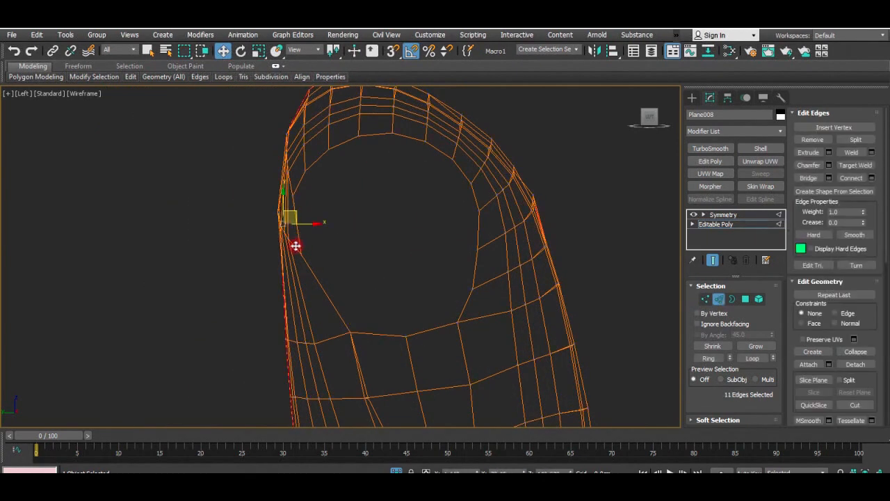
pyautogui.keyDown('ctrl'); pyautogui.click(704, 298); pyautogui.keyUp('ctrl')
pyautogui.scroll(-2, 312, 201)
pyautogui.moveTo(312, 201); pyautogui.dragTo(329, 214, button='middle')
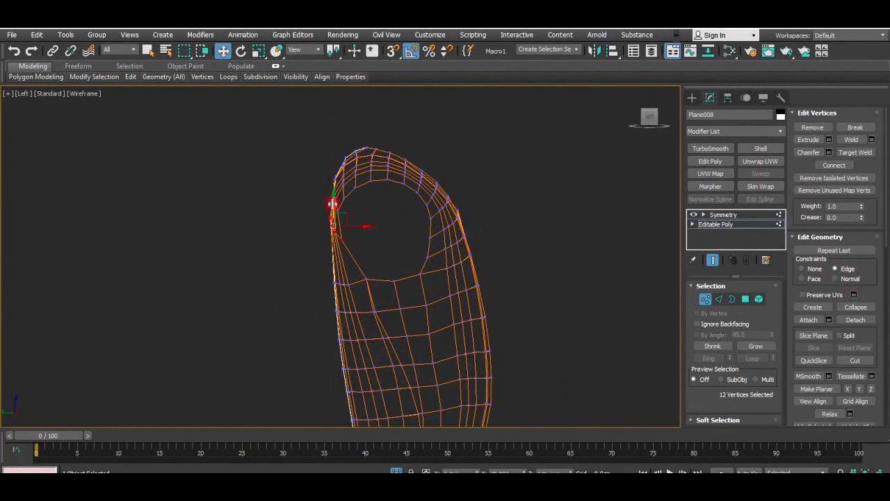
pyautogui.press('r')
pyautogui.moveTo(339, 218); pyautogui.dragTo(341, 282)
# Step: Connect a new horizontal edge loop in the gap below, and move its armhole vertices toward the vest's back to round the opening
pyautogui.press('w')
pyautogui.press('2')
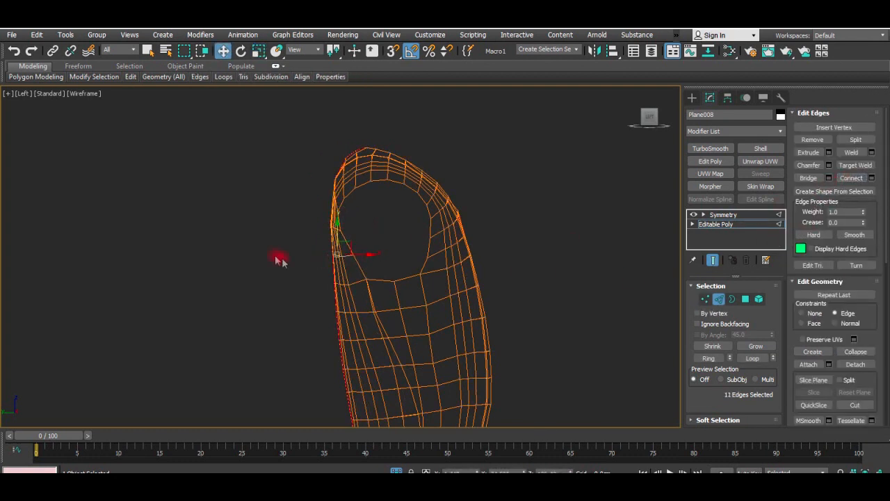
pyautogui.scroll(3, 317, 258)
pyautogui.press('1')
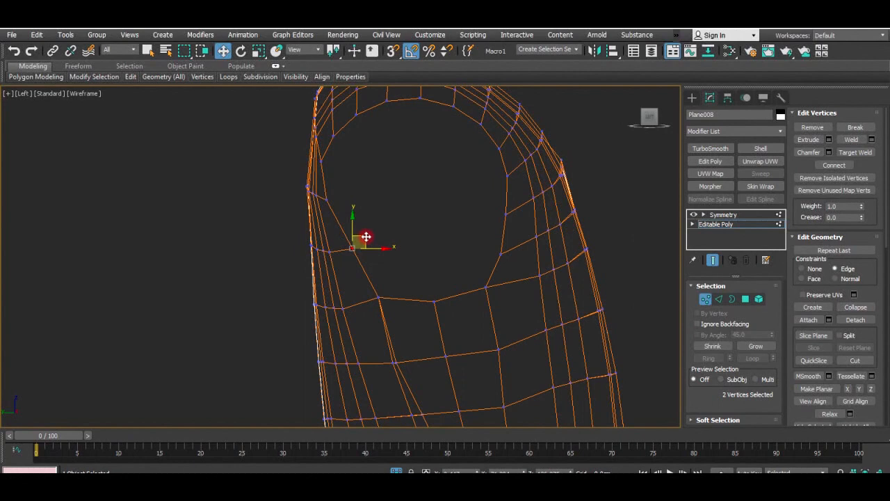
pyautogui.moveTo(352, 238); pyautogui.dragTo(351, 229)
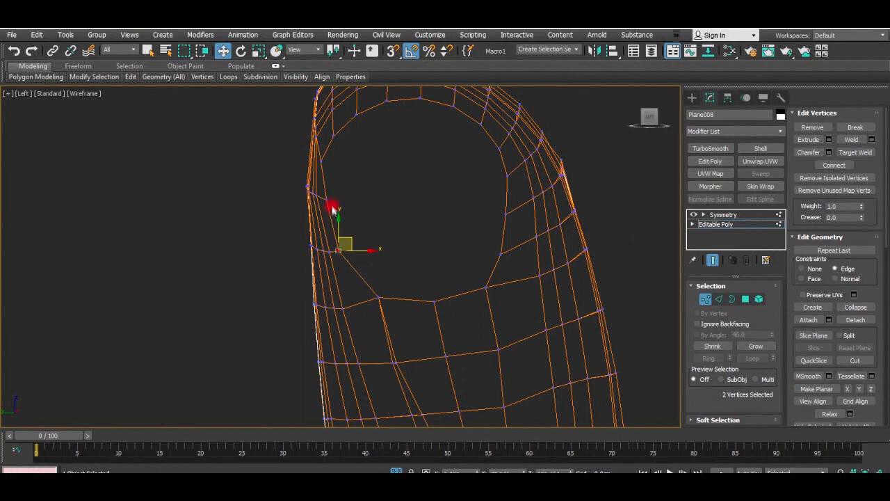
# Step: Try to remove the edge loop running across the back of the shoulder above the armhole
pyautogui.moveTo(336, 173); pyautogui.dragTo(359, 214, button='middle')
pyautogui.press('2')
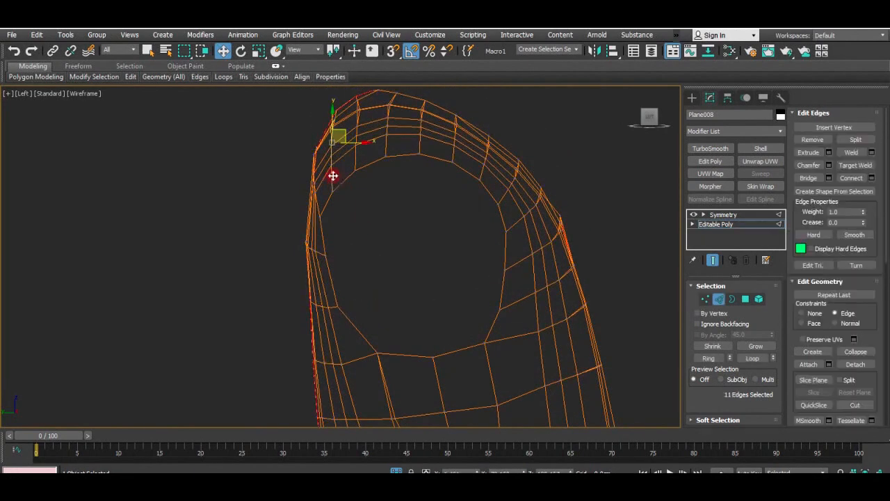
pyautogui.click(812, 140)
pyautogui.hotkey('ctrl', 'z')
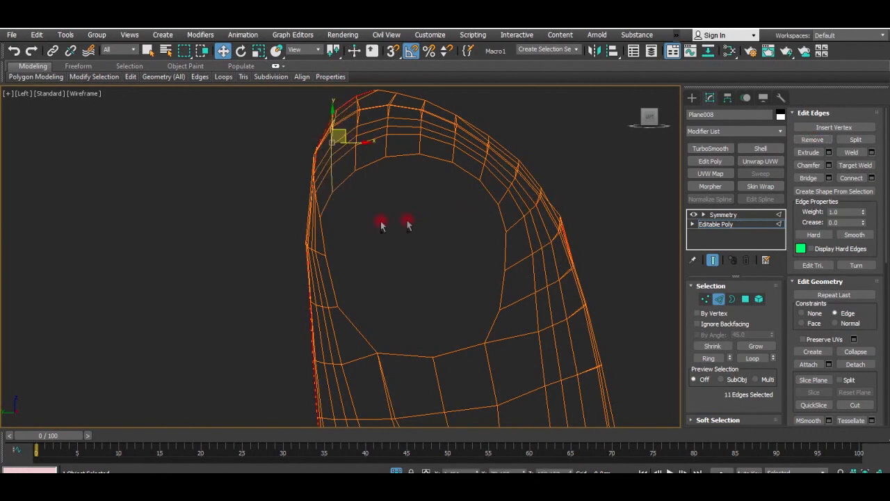
pyautogui.hotkey('ctrl', 'z')
pyautogui.click(823, 136)
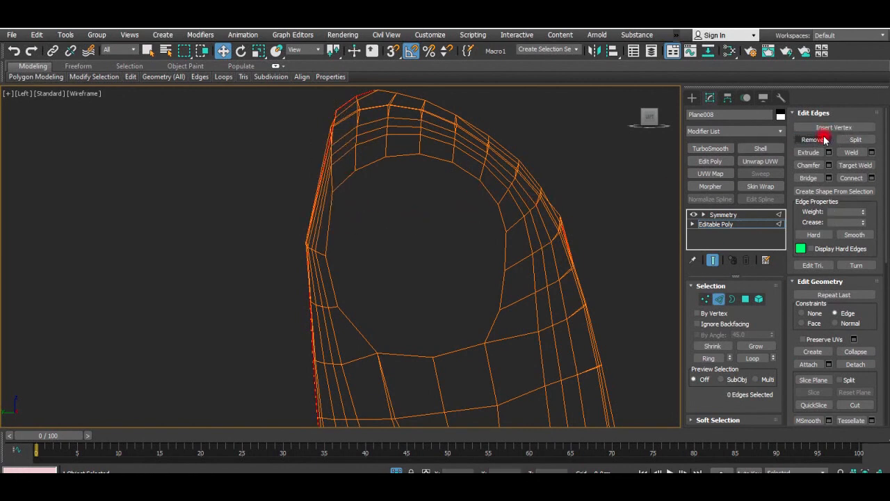
pyautogui.hotkey('ctrl', 'z')
pyautogui.click(367, 252)
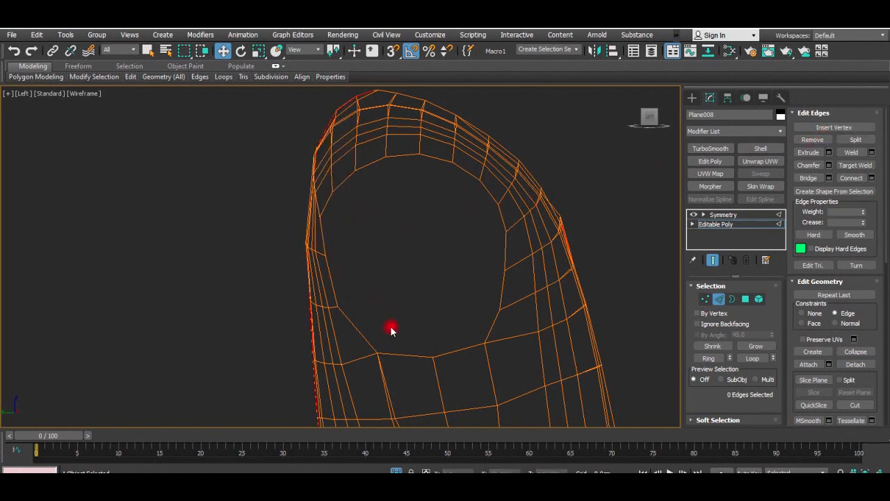
# Step: Select alternating edge loops radiating from the armhole over the shoulder and front, and remove them
pyautogui.doubleClick(523, 255)
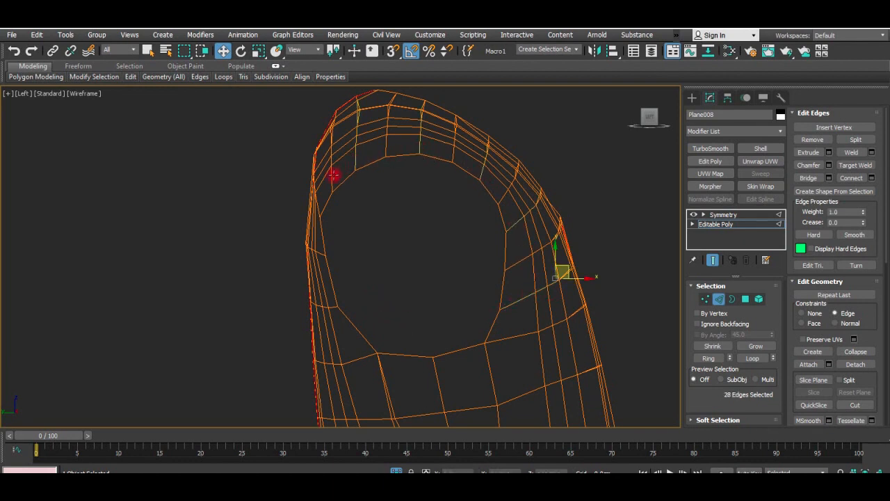
pyautogui.click(812, 139)
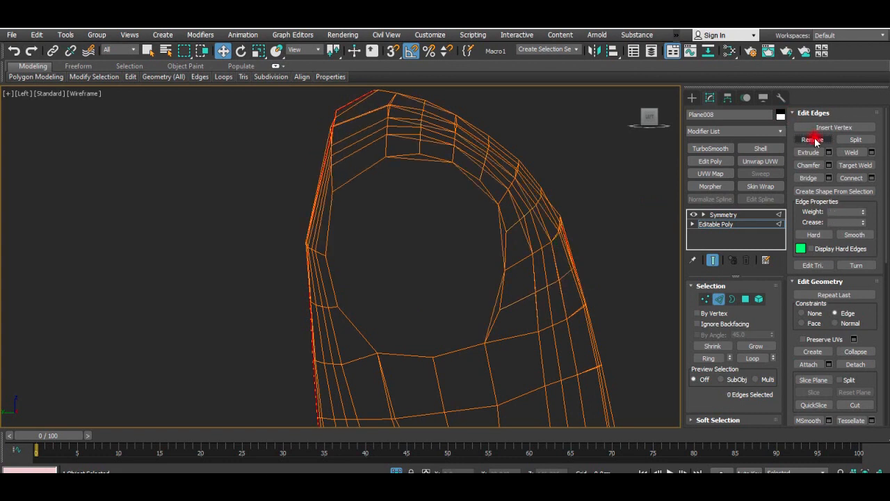
pyautogui.hotkey('alt', 'w')
pyautogui.click(550, 288)
pyautogui.hotkey('alt', 'w')
pyautogui.keyDown('alt'); pyautogui.moveTo(547, 288); pyautogui.dragTo(401, 337, button='middle'); pyautogui.keyUp('alt')
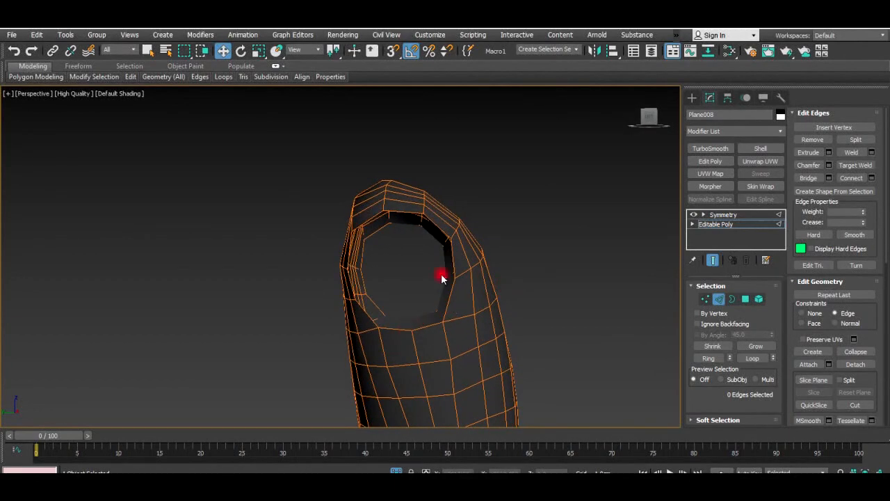
pyautogui.hotkey('alt', 'w')
pyautogui.click(253, 298)
pyautogui.hotkey('alt', 'w')
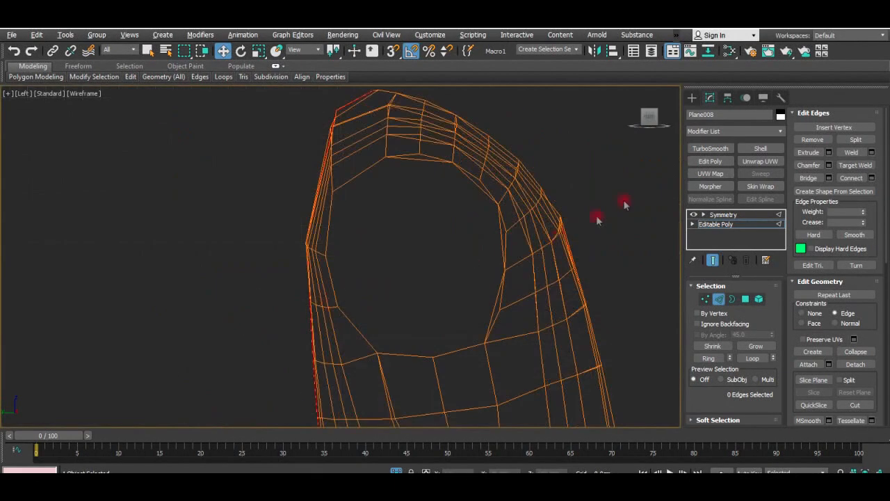
# Step: Create a cylinder with a radius of about 9.2 cm over the armhole in the left view, and set its sides to 10
pyautogui.click(692, 97)
pyautogui.click(729, 188)
pyautogui.moveTo(418, 253); pyautogui.dragTo(468, 182)
pyautogui.click(466, 153)
pyautogui.press('w')
pyautogui.click(709, 97)
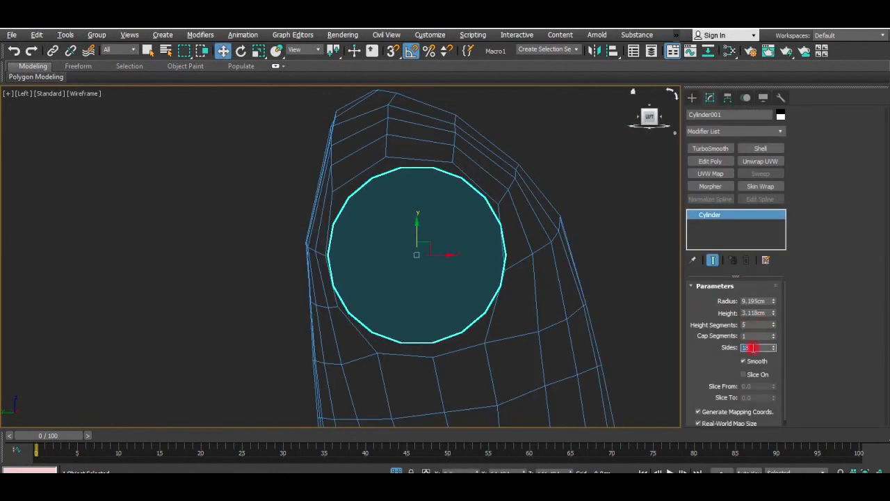
pyautogui.write('10')
pyautogui.press('Return')
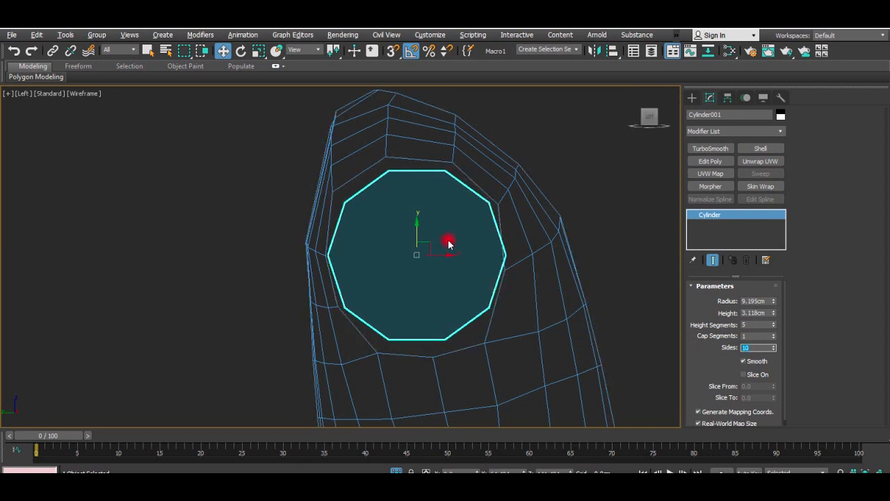
# Step: Scale and rotate the ten-sided cylinder to line up with the armhole outline
pyautogui.press('r')
pyautogui.moveTo(440, 254); pyautogui.dragTo(438, 276)
pyautogui.press('e')
pyautogui.press('w')
pyautogui.press('r')
pyautogui.press('Delete')
# Step: Set the vest's vertex constraint to None, and move the bottom and back armhole vertices onto the cylinder's outline
pyautogui.click(475, 342)
pyautogui.click(717, 224)
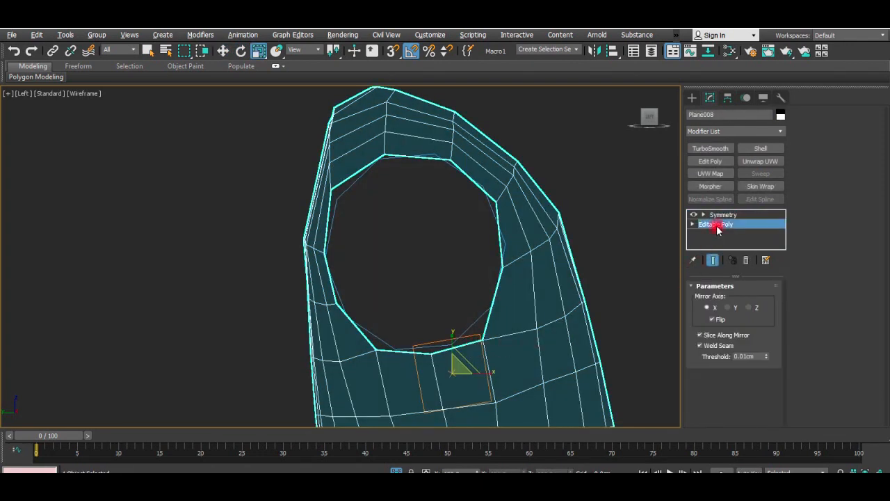
pyautogui.press('1')
pyautogui.click(438, 350)
pyautogui.press('w')
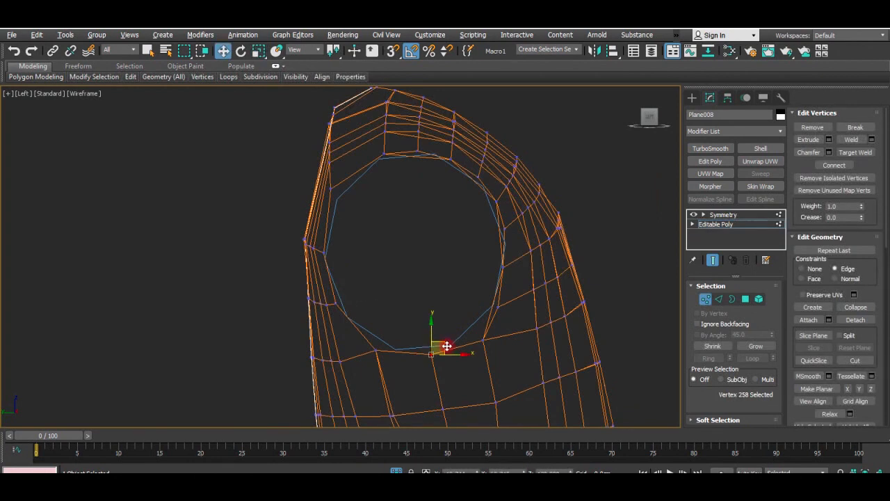
pyautogui.moveTo(464, 336); pyautogui.dragTo(467, 332)
pyautogui.hotkey('ctrl', 'z')
pyautogui.scroll(2, 440, 351)
pyautogui.moveTo(340, 358); pyautogui.dragTo(388, 338)
pyautogui.moveTo(324, 275); pyautogui.dragTo(319, 298)
pyautogui.moveTo(292, 207); pyautogui.dragTo(270, 217)
# Step: Move the upper back and top armhole vertices onto the cylinder's corners, and check the opening in perspective
pyautogui.moveTo(289, 209); pyautogui.dragTo(290, 310, button='middle')
pyautogui.moveTo(306, 191); pyautogui.dragTo(307, 230)
pyautogui.moveTo(354, 195); pyautogui.dragTo(360, 175)
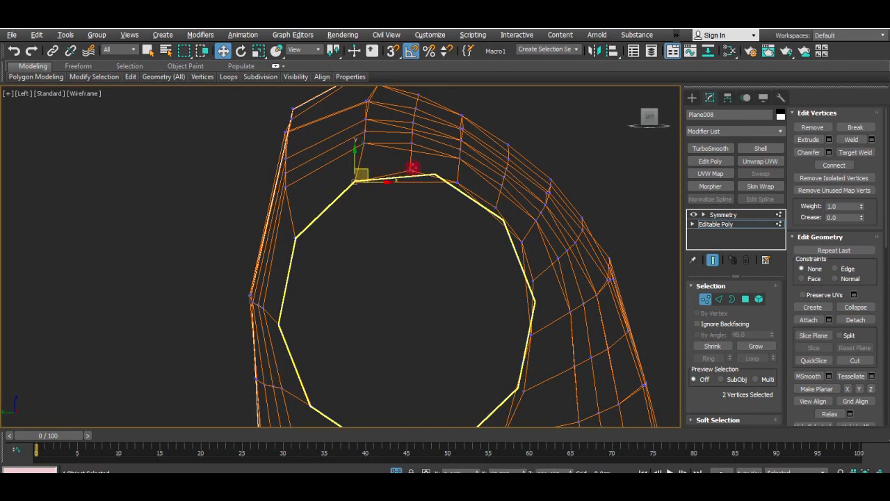
pyautogui.click(466, 182)
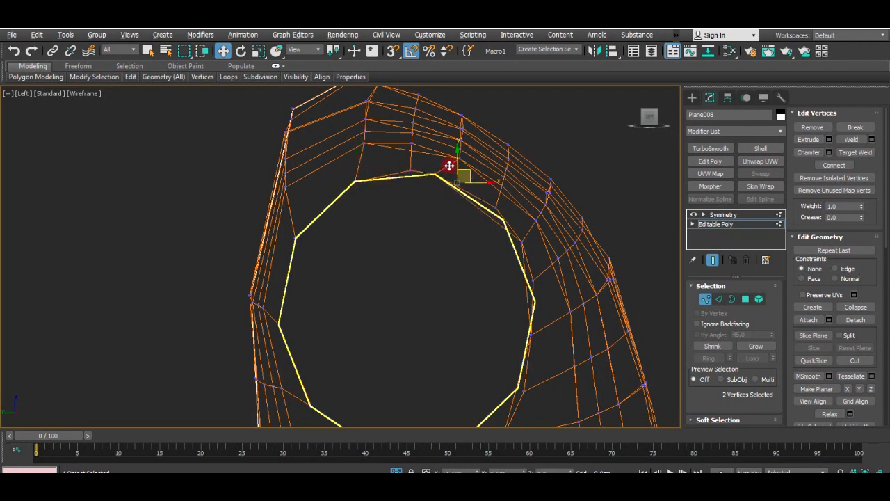
pyautogui.hotkey('alt', 'w')
pyautogui.middleClick(643, 300)
pyautogui.hotkey('alt', 'w')
pyautogui.keyDown('alt'); pyautogui.moveTo(518, 302); pyautogui.dragTo(495, 320, button='middle'); pyautogui.keyUp('alt')
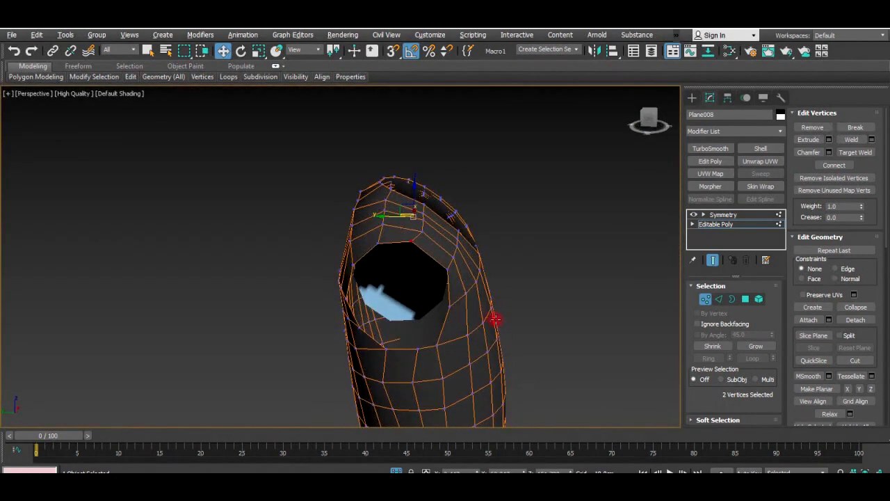
# Step: Move the two upper front armhole vertices onto the cylinder's corners in the left view
pyautogui.click(447, 268)
pyautogui.hotkey('alt', 'w')
pyautogui.scroll(2, 270, 333)
pyautogui.moveTo(270, 333); pyautogui.dragTo(267, 305, button='middle')
pyautogui.moveTo(269, 303); pyautogui.dragTo(254, 287)
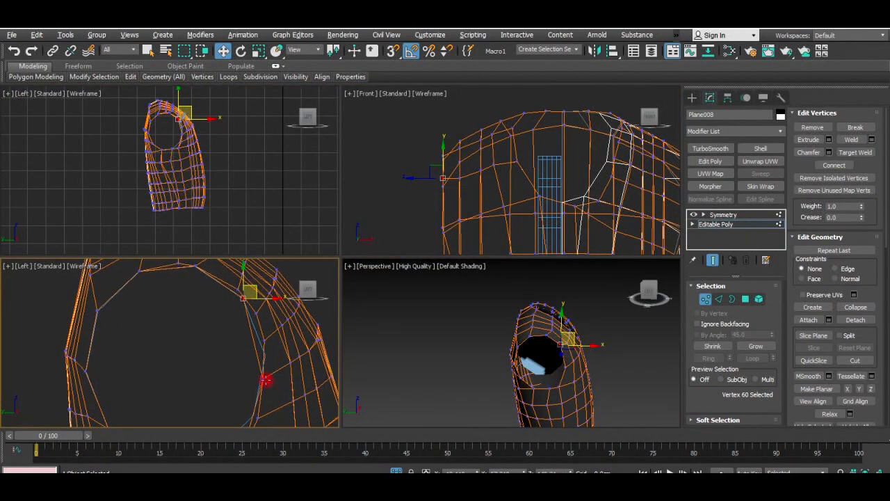
pyautogui.click(265, 377)
pyautogui.moveTo(275, 368); pyautogui.dragTo(280, 343)
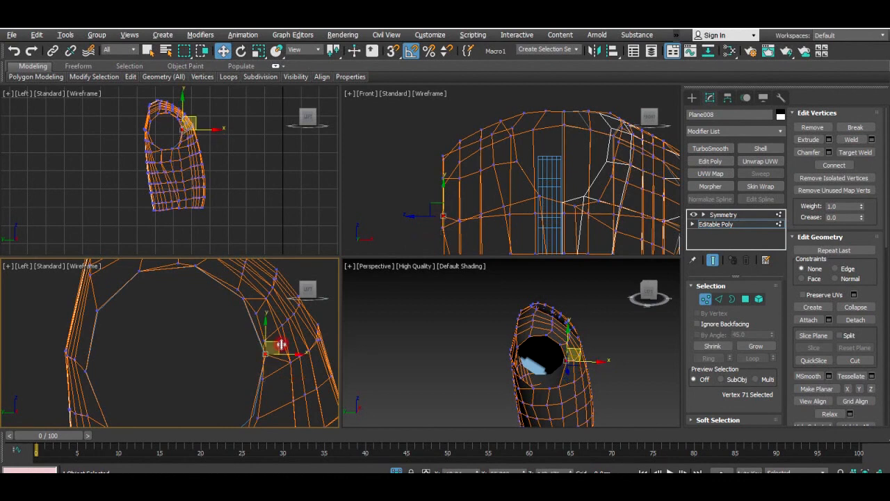
# Step: Move the lower front armhole vertex onto the cylinder's outline, and check the armhole in perspective
pyautogui.moveTo(280, 344); pyautogui.dragTo(291, 284, button='middle')
pyautogui.click(268, 359)
pyautogui.click(253, 390)
pyautogui.moveTo(266, 381); pyautogui.dragTo(277, 345)
pyautogui.keyDown('alt'); pyautogui.moveTo(605, 394); pyautogui.dragTo(448, 347, button='middle'); pyautogui.keyUp('alt')
pyautogui.hotkey('alt', 'w')
pyautogui.hotkey('alt', 'w')
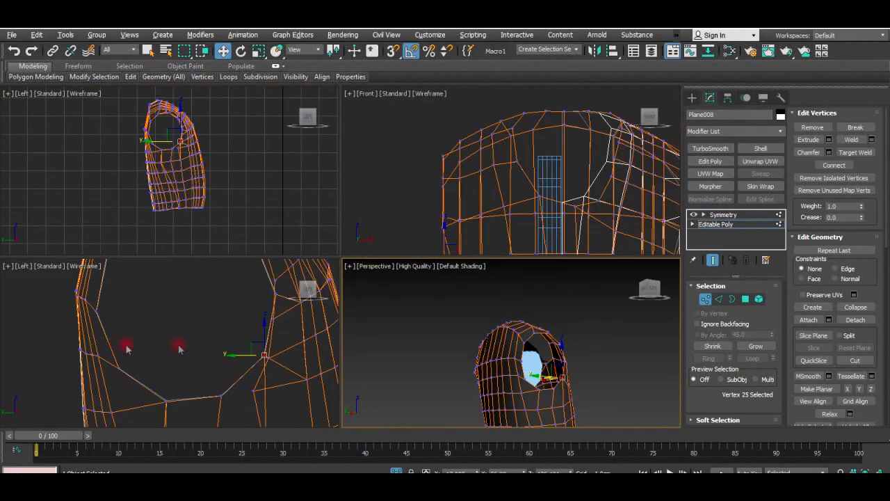
# Step: Set the vertex constraint to Edge, and level the back vertex rows with the adjacent armhole corners in the left view
pyautogui.moveTo(45, 340); pyautogui.dragTo(108, 368)
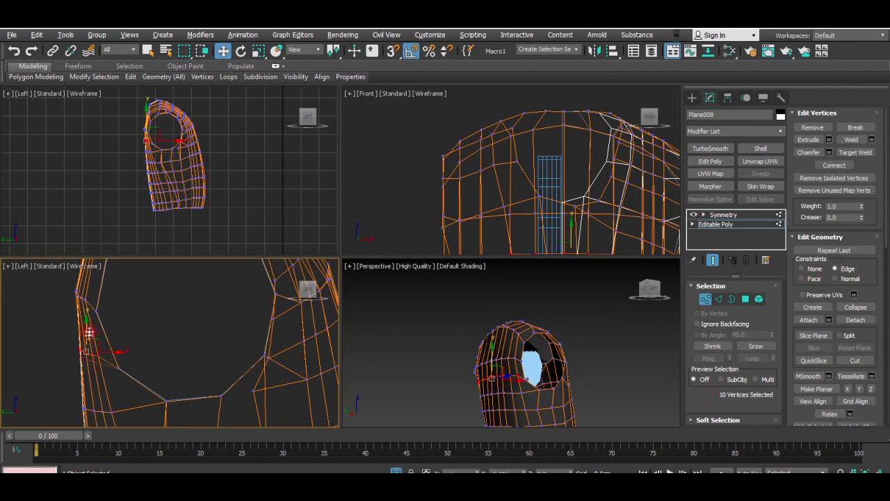
pyautogui.moveTo(89, 349); pyautogui.dragTo(90, 346)
pyautogui.press('r')
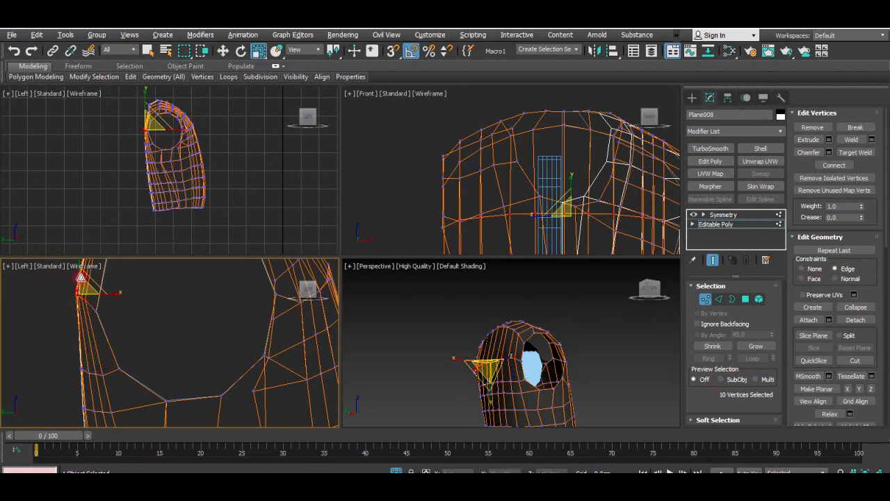
pyautogui.moveTo(79, 266); pyautogui.dragTo(142, 294, button='middle')
pyautogui.moveTo(143, 294); pyautogui.dragTo(139, 322)
pyautogui.press('w')
pyautogui.hotkey('alt', 'w')
pyautogui.keyDown('alt'); pyautogui.moveTo(522, 371); pyautogui.dragTo(351, 299, button='middle'); pyautogui.keyUp('alt')
# Step: Slide the shoulder row of vertices above the armhole along their edges toward its top corner in the left view
pyautogui.hotkey('alt', 'w')
pyautogui.middleClick(304, 323)
pyautogui.hotkey('alt', 'w')
pyautogui.moveTo(334, 256); pyautogui.dragTo(262, 330, button='middle')
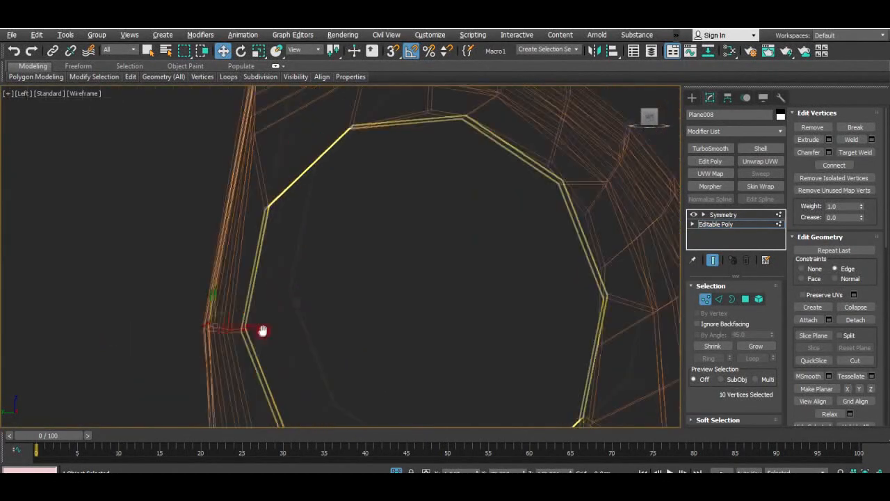
pyautogui.scroll(-2, 262, 329)
pyautogui.press('r')
pyautogui.press('w')
pyautogui.moveTo(463, 143); pyautogui.dragTo(435, 133)
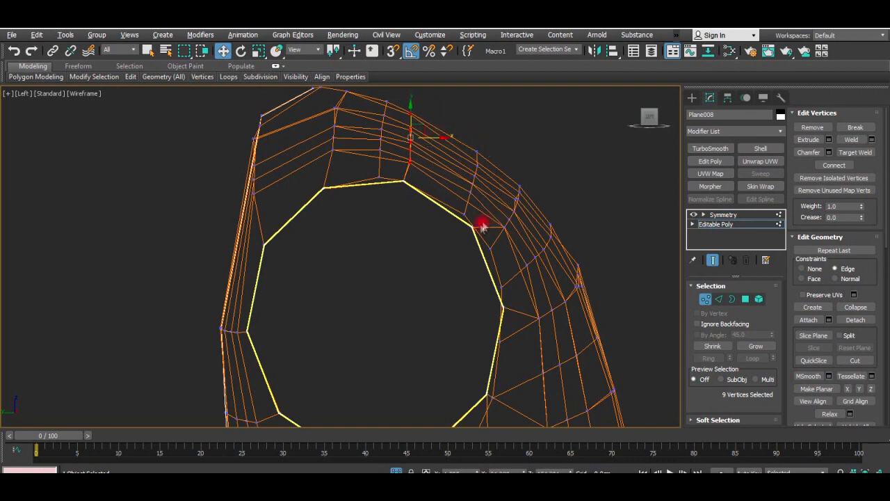
# Step: Slide the vertex row beside the armhole's upper front corner along its edges, and check the opening in perspective
pyautogui.scroll(5, 480, 224)
pyautogui.click(718, 298)
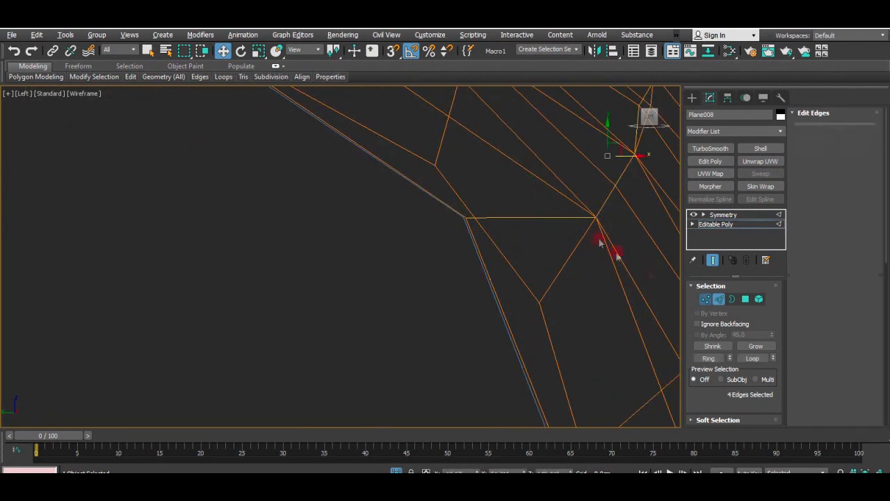
pyautogui.scroll(-4, 600, 241)
pyautogui.press('r')
pyautogui.moveTo(515, 242); pyautogui.dragTo(492, 230)
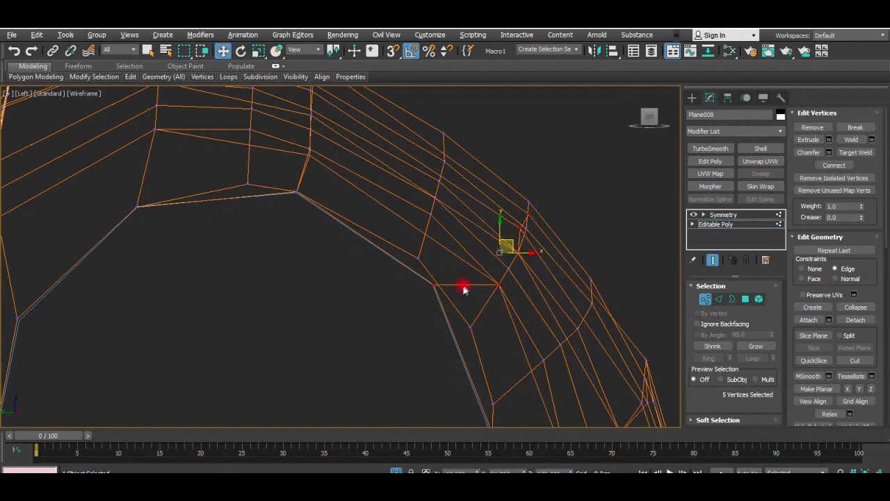
pyautogui.moveTo(520, 244); pyautogui.dragTo(510, 202)
pyautogui.scroll(-5, 511, 213)
pyautogui.hotkey('alt', 'w')
pyautogui.middleClick(566, 338)
pyautogui.hotkey('alt', 'w')
pyautogui.keyDown('alt'); pyautogui.moveTo(502, 326); pyautogui.dragTo(531, 296, button='middle'); pyautogui.keyUp('alt')
# Step: Slide the three chest vertices in front of the armhole along their edges in the front view, and check them in perspective
pyautogui.hotkey('alt', 'w')
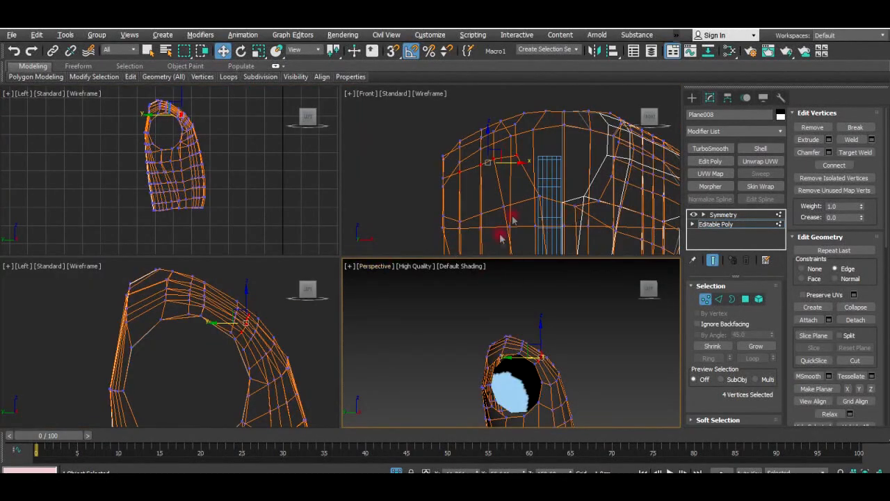
pyautogui.moveTo(502, 206); pyautogui.dragTo(471, 221)
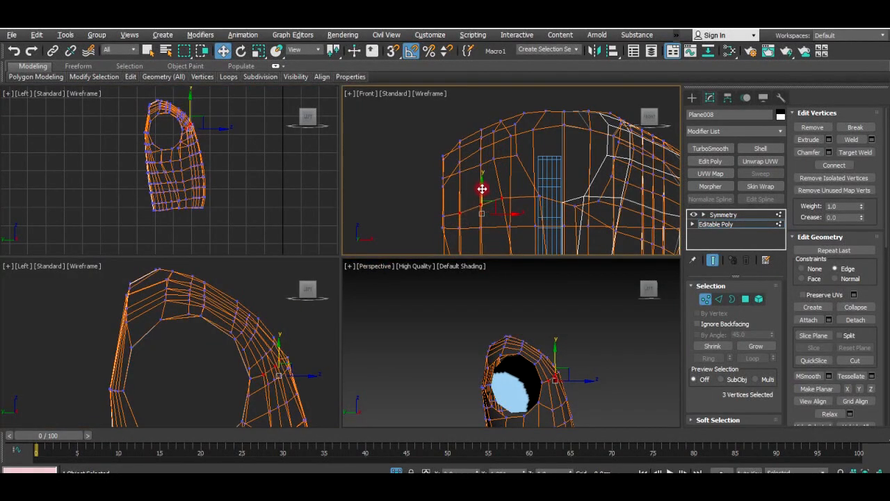
pyautogui.middleClick(500, 306)
pyautogui.hotkey('alt', 'w')
pyautogui.keyDown('alt'); pyautogui.moveTo(479, 317); pyautogui.dragTo(337, 320, button='middle'); pyautogui.keyUp('alt')
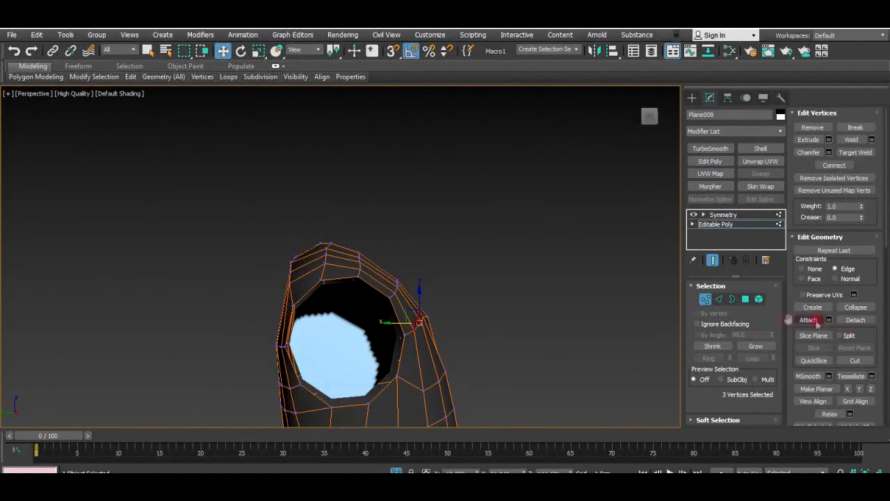
pyautogui.click(347, 308)
pyautogui.click(529, 262)
pyautogui.keyDown('alt'); pyautogui.moveTo(531, 260); pyautogui.dragTo(544, 284, button='middle'); pyautogui.keyUp('alt')
# Step: Select the vest's outer side vertices around the armhole in the front view
pyautogui.press('l')
pyautogui.hotkey('alt', 'w')
pyautogui.click(355, 181)
pyautogui.hotkey('alt', 'w')
pyautogui.scroll(-4, 345, 215)
pyautogui.scroll(4, 283, 318)
pyautogui.scroll(-2, 472, 271)
pyautogui.click(472, 272)
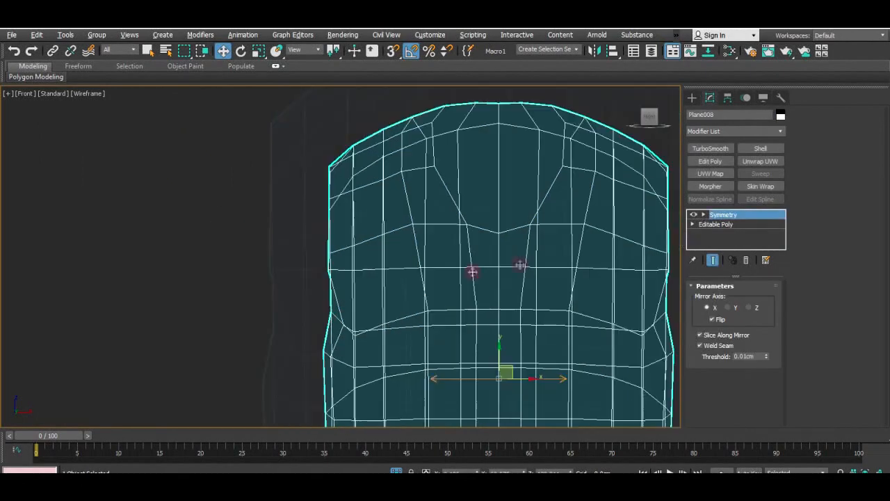
pyautogui.press('1')
pyautogui.moveTo(306, 147); pyautogui.dragTo(341, 325)
# Step: Refine the selection in perspective to the ten vertices that outline the armhole
pyautogui.scroll(-5, 389, 326)
pyautogui.hotkey('alt', 'w')
pyautogui.middleClick(515, 330)
pyautogui.hotkey('alt', 'w')
pyautogui.keyDown('alt'); pyautogui.moveTo(480, 350); pyautogui.dragTo(506, 340, button='middle'); pyautogui.keyUp('alt')
pyautogui.keyDown('alt'); pyautogui.moveTo(506, 340); pyautogui.dragTo(481, 345, button='middle'); pyautogui.keyUp('alt')
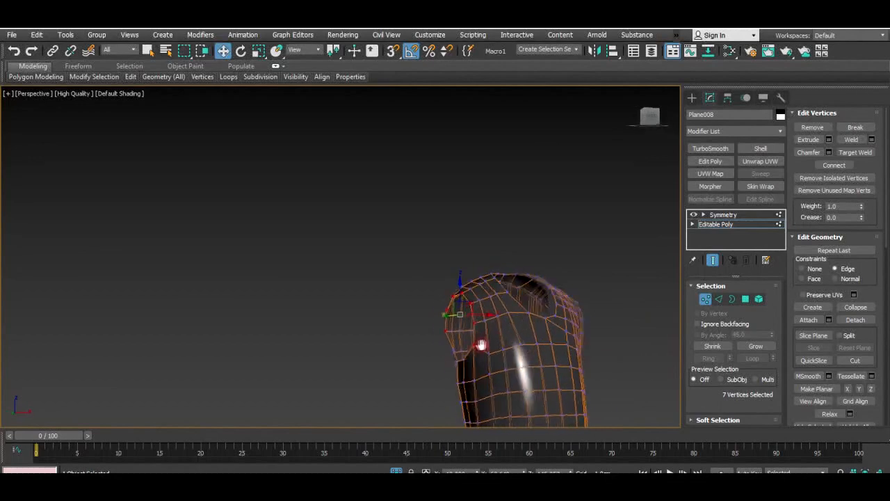
pyautogui.scroll(5, 481, 345)
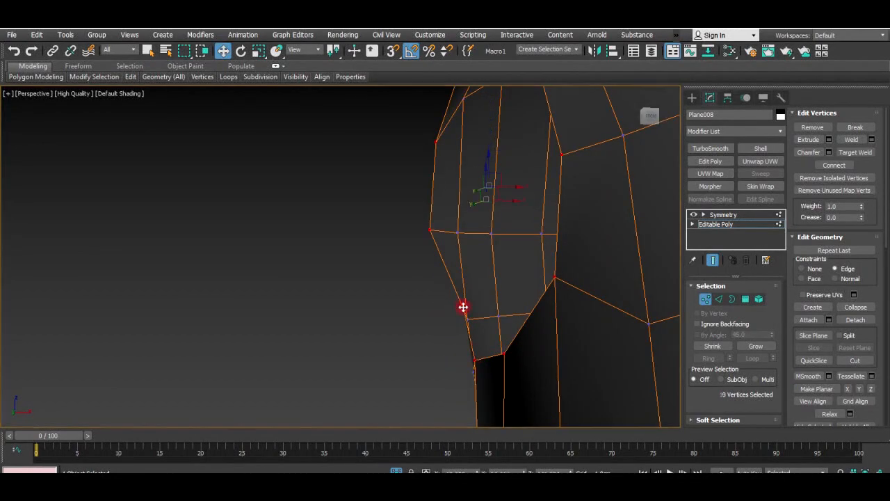
pyautogui.scroll(-5, 463, 307)
pyautogui.keyDown('alt'); pyautogui.moveTo(531, 298); pyautogui.dragTo(549, 326, button='middle'); pyautogui.keyUp('alt')
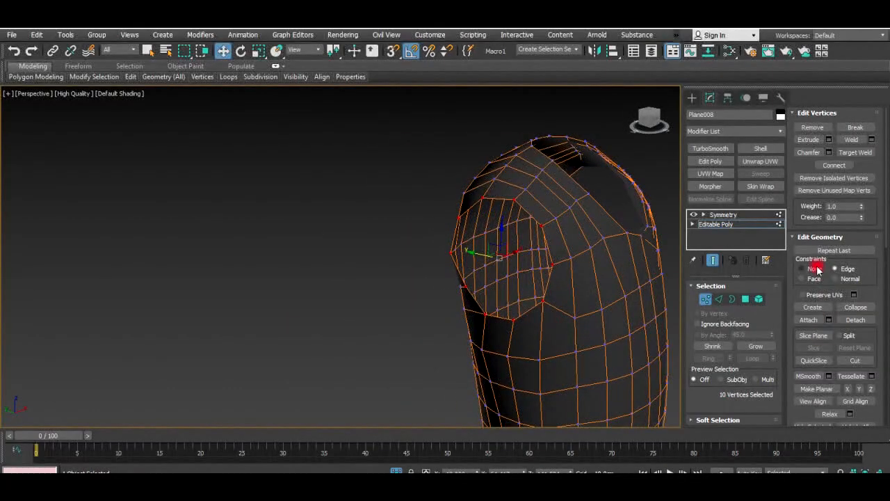
# Step: Set the vertex constraint to None, flatten the ten armhole vertices sideways, and position them at the vest's side in the front view
pyautogui.keyDown('alt'); pyautogui.moveTo(508, 293); pyautogui.dragTo(473, 267, button='middle'); pyautogui.keyUp('alt')
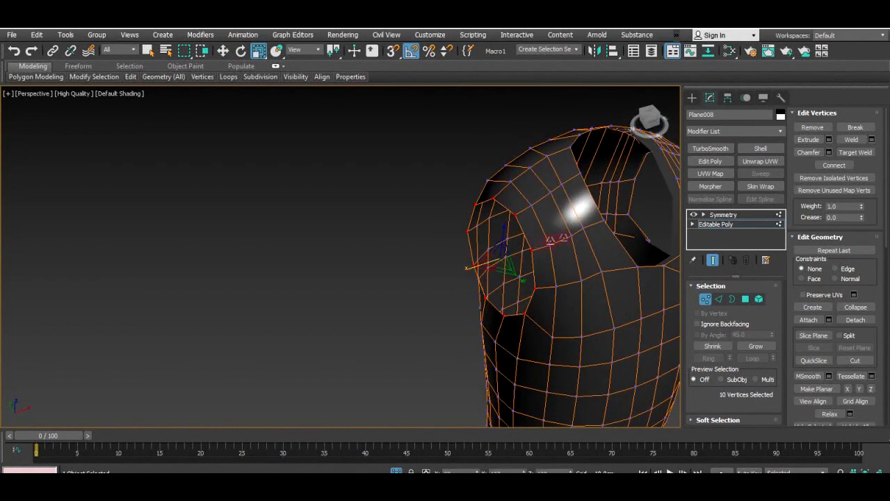
pyautogui.hotkey('alt', 'w')
pyautogui.middleClick(524, 148)
pyautogui.hotkey('alt', 'w')
pyautogui.scroll(4, 382, 268)
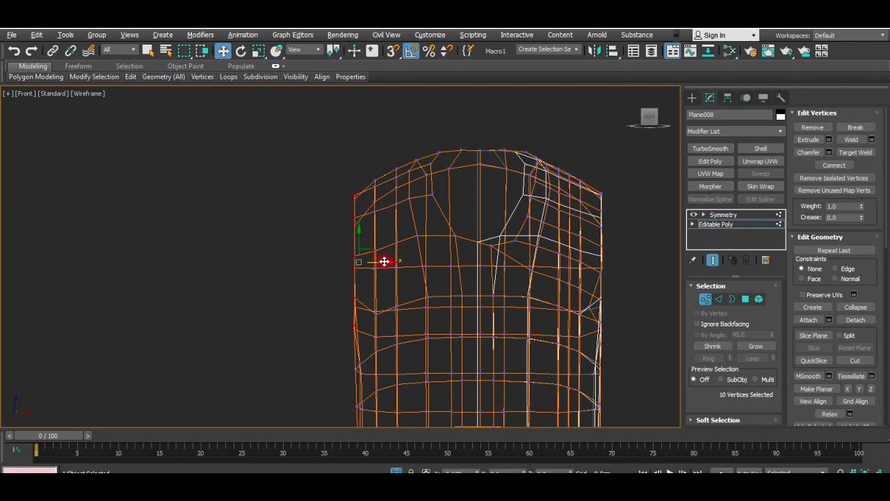
pyautogui.press('p')
pyautogui.moveTo(413, 266)
pyautogui.keyDown('alt'); pyautogui.mouseDown(button='middle')
pyautogui.moveTo(556, 338)
pyautogui.moveTo(641, 292)
pyautogui.moveTo(596, 304)
pyautogui.moveTo(584, 313)
pyautogui.moveTo(651, 278)
pyautogui.mouseUp(button='middle'); pyautogui.keyUp('alt')
# Step: Select the armhole's border in the left view, rotate it to adjust its orientation, and check it in perspective
pyautogui.hotkey('alt', 'w')
pyautogui.middleClick(204, 322)
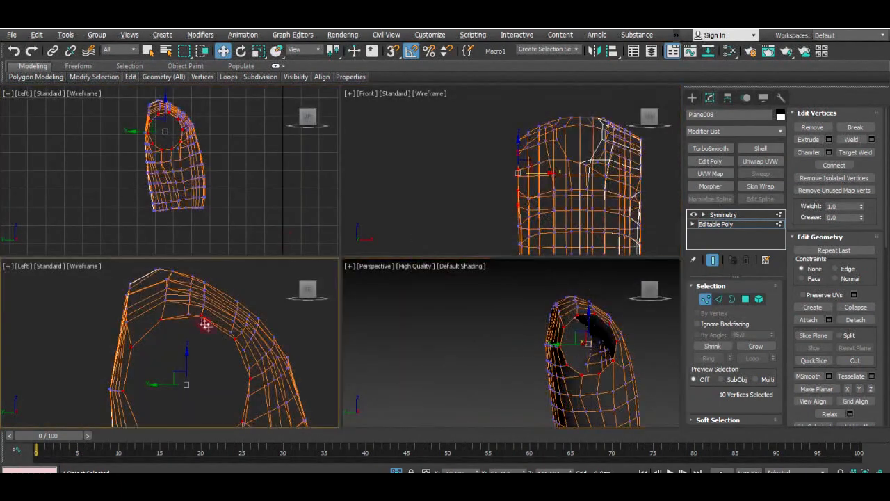
pyautogui.hotkey('alt', 'w')
pyautogui.scroll(3, 338, 218)
pyautogui.press('3')
pyautogui.scroll(-3, 433, 238)
pyautogui.press('e')
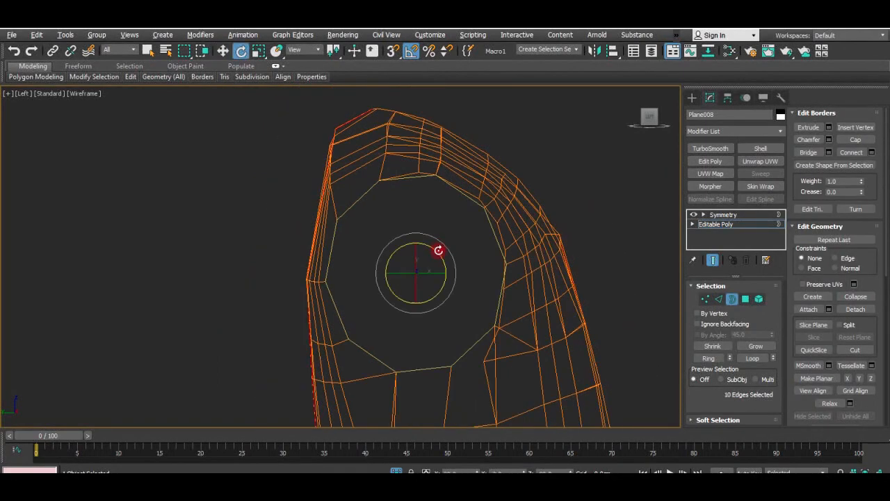
pyautogui.press('p')
pyautogui.moveTo(477, 312)
pyautogui.keyDown('alt'); pyautogui.mouseDown(button='middle')
pyautogui.moveTo(540, 312)
pyautogui.moveTo(589, 340)
pyautogui.moveTo(510, 312)
pyautogui.moveTo(490, 327)
pyautogui.moveTo(550, 298)
pyautogui.moveTo(523, 360)
pyautogui.mouseUp(button='middle'); pyautogui.keyUp('alt')
# Step: Set the vertex constraint to Edge, and slide the side vertices below the armhole to even out the edge flow
pyautogui.press('1')
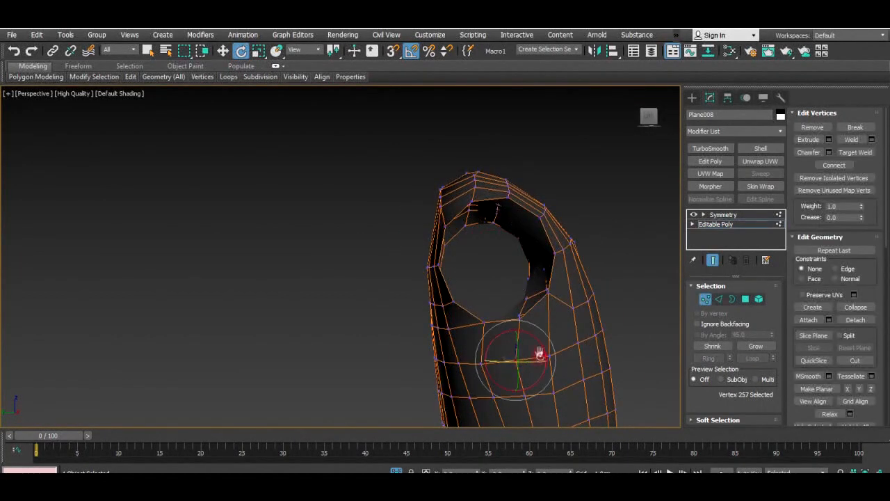
pyautogui.scroll(3, 539, 358)
pyautogui.press('w')
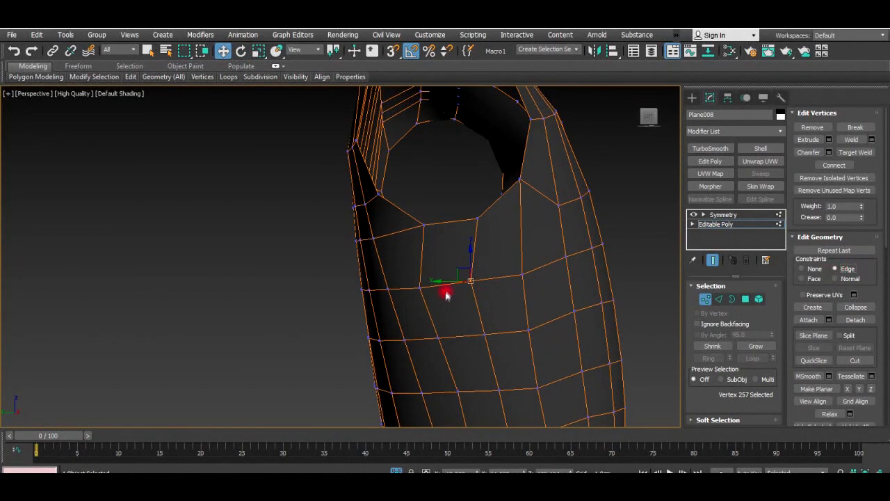
pyautogui.keyDown('alt'); pyautogui.moveTo(395, 257); pyautogui.dragTo(489, 288, button='middle'); pyautogui.keyUp('alt')
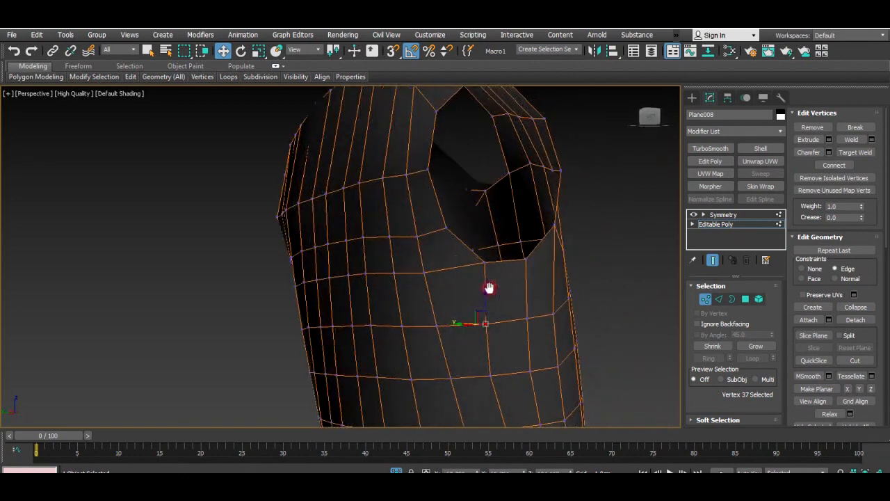
pyautogui.keyDown('alt'); pyautogui.moveTo(413, 220); pyautogui.dragTo(447, 262, button='middle'); pyautogui.keyUp('alt')
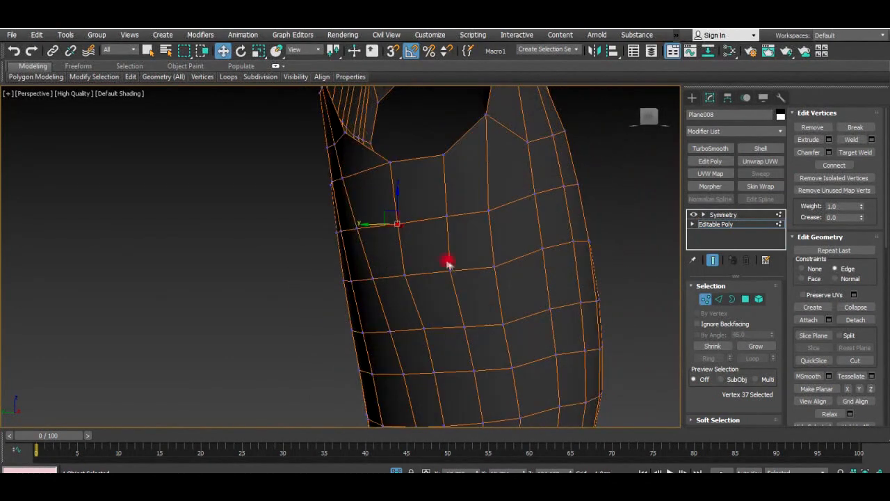
pyautogui.moveTo(512, 315); pyautogui.dragTo(494, 233, button='middle')
pyautogui.keyDown('alt'); pyautogui.moveTo(495, 233); pyautogui.dragTo(742, 234, button='middle'); pyautogui.keyUp('alt')
pyautogui.scroll(-4, 485, 262)
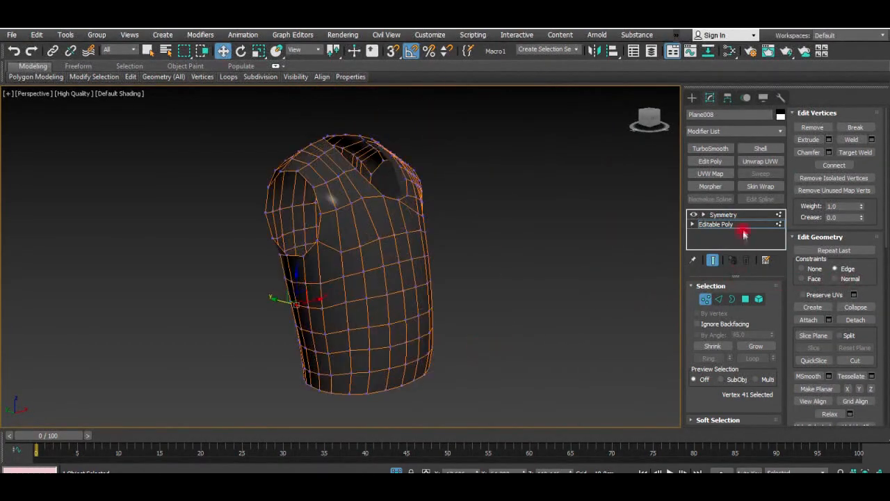
# Step: Add a Shell modifier to the low-poly vest and adjust its inner amount to give the vest thickness
pyautogui.click(704, 298)
pyautogui.click(457, 407)
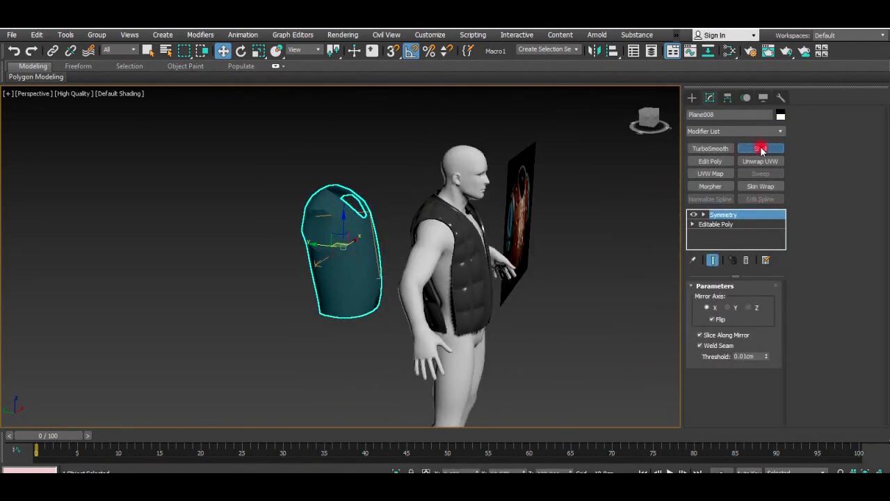
pyautogui.click(760, 148)
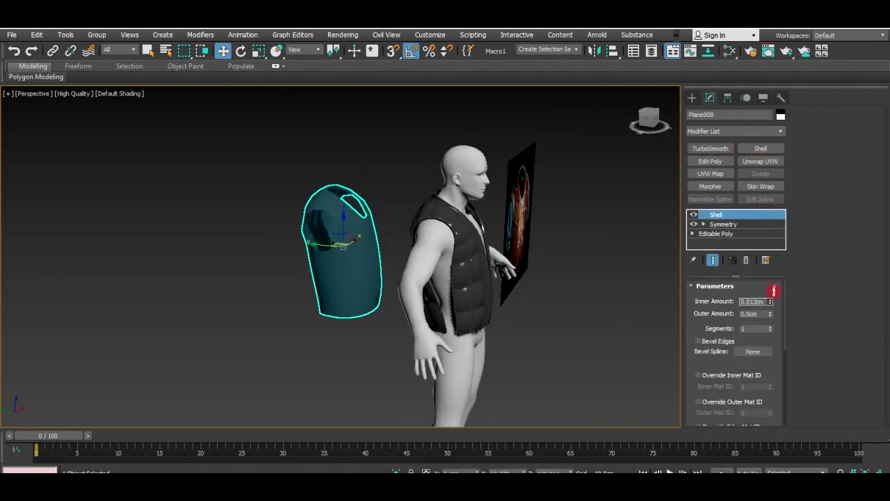
pyautogui.click(539, 289)
pyautogui.click(363, 222)
pyautogui.scroll(5, 425, 240)
pyautogui.keyDown('alt'); pyautogui.moveTo(425, 240); pyautogui.dragTo(345, 250, button='middle'); pyautogui.keyUp('alt')
pyautogui.scroll(-3, 405, 252)
# Step: Move the quilted vest off the character onto the low-poly inner vest
pyautogui.click(461, 278)
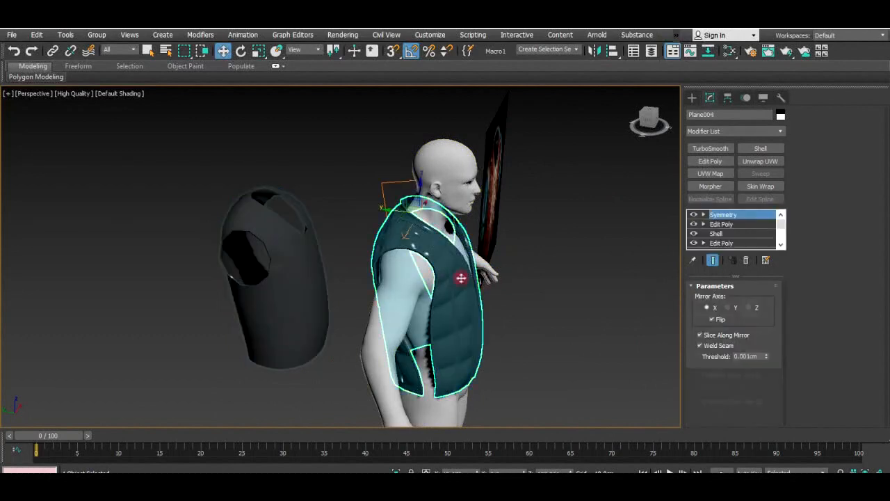
pyautogui.moveTo(384, 208); pyautogui.dragTo(235, 190)
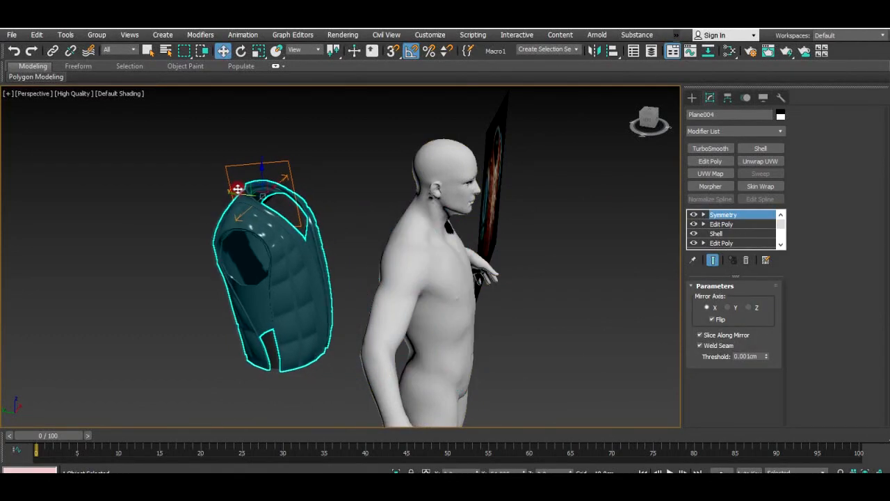
pyautogui.moveTo(329, 233)
pyautogui.keyDown('alt'); pyautogui.mouseDown(button='middle')
pyautogui.moveTo(382, 199)
pyautogui.moveTo(324, 195)
pyautogui.moveTo(333, 262)
pyautogui.moveTo(327, 189)
pyautogui.moveTo(383, 202)
pyautogui.moveTo(244, 268)
pyautogui.moveTo(188, 242)
pyautogui.moveTo(143, 201)
pyautogui.moveTo(334, 199)
pyautogui.moveTo(278, 185)
pyautogui.moveTo(218, 192)
pyautogui.moveTo(221, 240)
pyautogui.mouseUp(button='middle'); pyautogui.keyUp('alt')
# Step: Select both vest objects and move them together onto the character's torso in the left view
pyautogui.click(333, 262)
pyautogui.click(218, 193)
pyautogui.hotkey('alt', 'w')
pyautogui.middleClick(228, 334)
pyautogui.hotkey('alt', 'w')
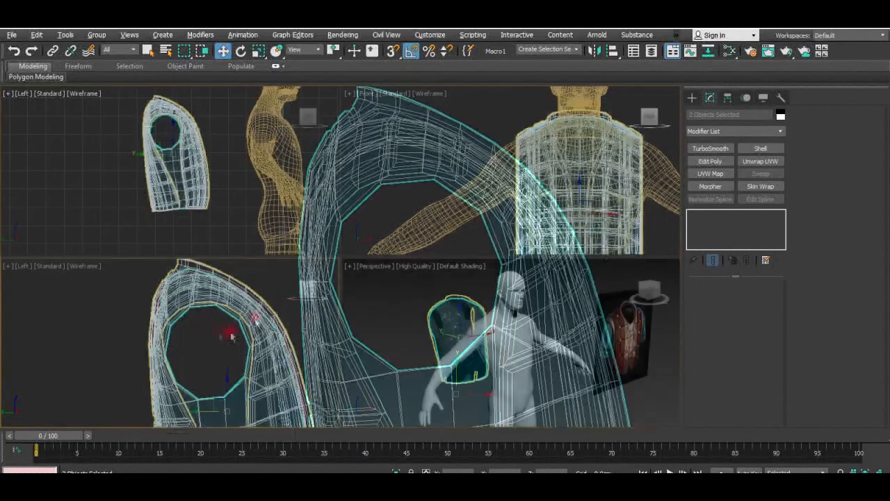
pyautogui.scroll(-4, 278, 313)
pyautogui.moveTo(334, 299); pyautogui.dragTo(220, 243, button='middle')
pyautogui.moveTo(232, 237); pyautogui.dragTo(398, 234)
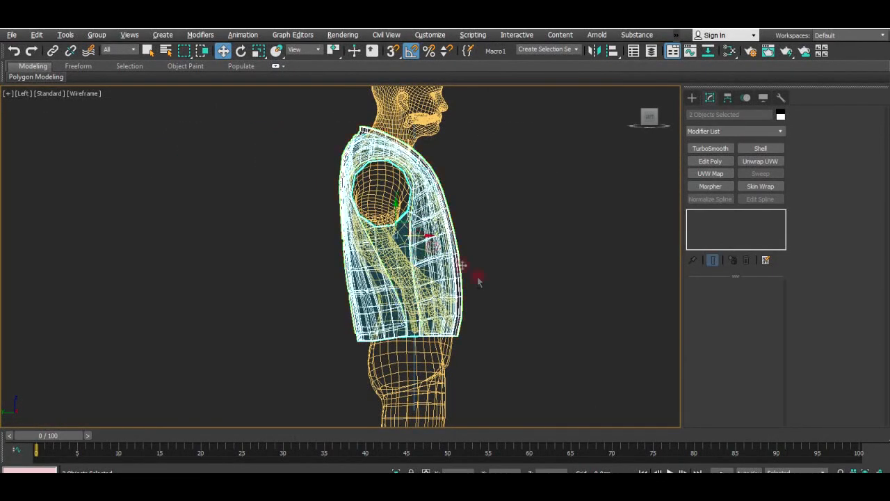
pyautogui.press('p')
pyautogui.moveTo(456, 290)
pyautogui.keyDown('alt'); pyautogui.mouseDown(button='middle')
pyautogui.moveTo(436, 294)
pyautogui.moveTo(440, 317)
pyautogui.moveTo(374, 280)
pyautogui.mouseUp(button='middle'); pyautogui.keyUp('alt')
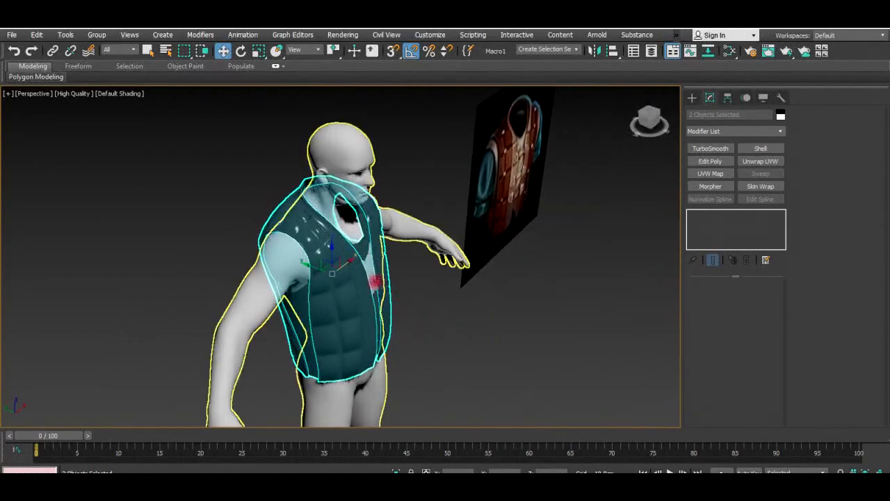
# Step: Examine the fit and wireframe of both vest layers on the character from several angles
pyautogui.scroll(3, 376, 280)
pyautogui.keyDown('alt'); pyautogui.moveTo(297, 265); pyautogui.dragTo(381, 210, button='middle'); pyautogui.keyUp('alt')
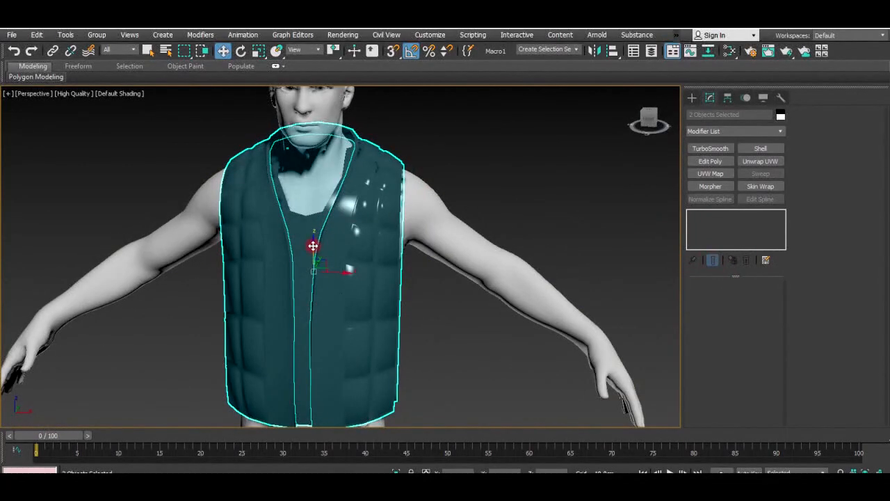
pyautogui.click(311, 237)
pyautogui.keyDown('alt'); pyautogui.moveTo(317, 237); pyautogui.dragTo(218, 227, button='middle'); pyautogui.keyUp('alt')
pyautogui.click(367, 238)
pyautogui.keyDown('ctrl'); pyautogui.click(327, 262); pyautogui.keyUp('ctrl')
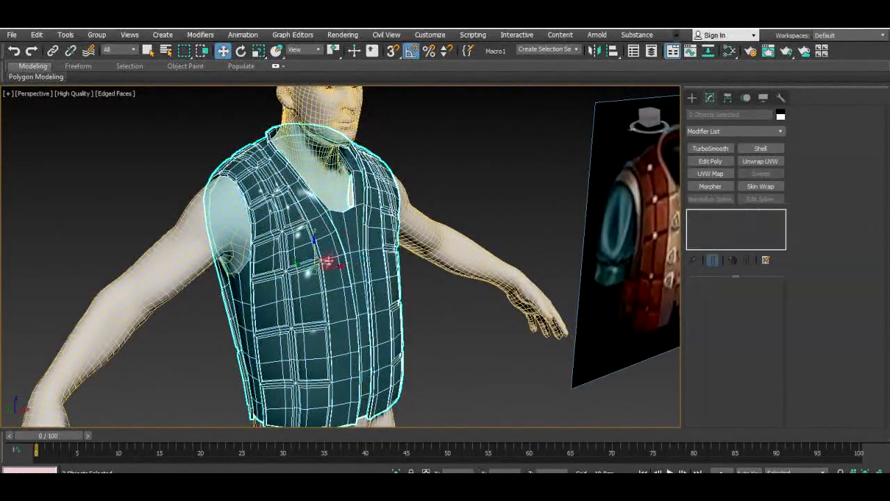
pyautogui.keyDown('alt'); pyautogui.moveTo(402, 236); pyautogui.dragTo(332, 243, button='middle'); pyautogui.keyUp('alt')
pyautogui.click(417, 255)
pyautogui.scroll(-3, 413, 252)
pyautogui.keyDown('alt'); pyautogui.moveTo(413, 252); pyautogui.dragTo(449, 277, button='middle'); pyautogui.keyUp('alt')
pyautogui.press('F4')
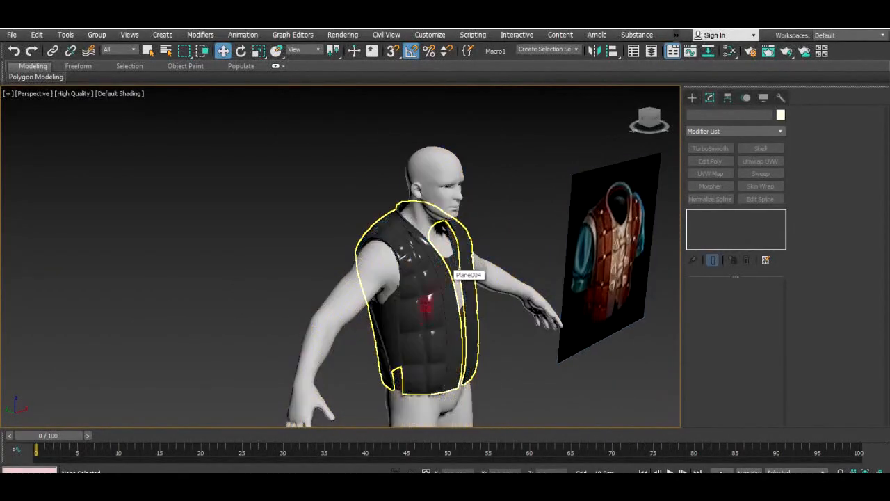
# Step: Isolate the quilted vest and the inner vest from the character, and examine them together
pyautogui.click(424, 302)
pyautogui.keyDown('ctrl'); pyautogui.click(391, 322); pyautogui.keyUp('ctrl')
pyautogui.hotkey('alt', 'q')
pyautogui.click(488, 314)
pyautogui.keyDown('alt'); pyautogui.moveTo(488, 314); pyautogui.dragTo(498, 242, button='middle'); pyautogui.keyUp('alt')
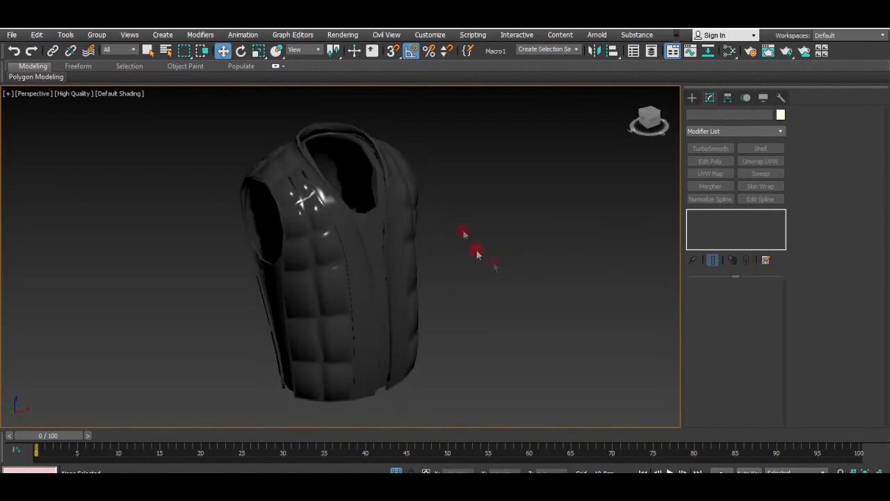
pyautogui.keyDown('alt'); pyautogui.moveTo(477, 255); pyautogui.dragTo(487, 258, button='middle'); pyautogui.keyUp('alt')
# Step: Select both vest objects and check their triangle count with the Polygon Counter utility
pyautogui.hotkey('ctrl', 'a')
pyautogui.click(780, 97)
pyautogui.click(708, 147)
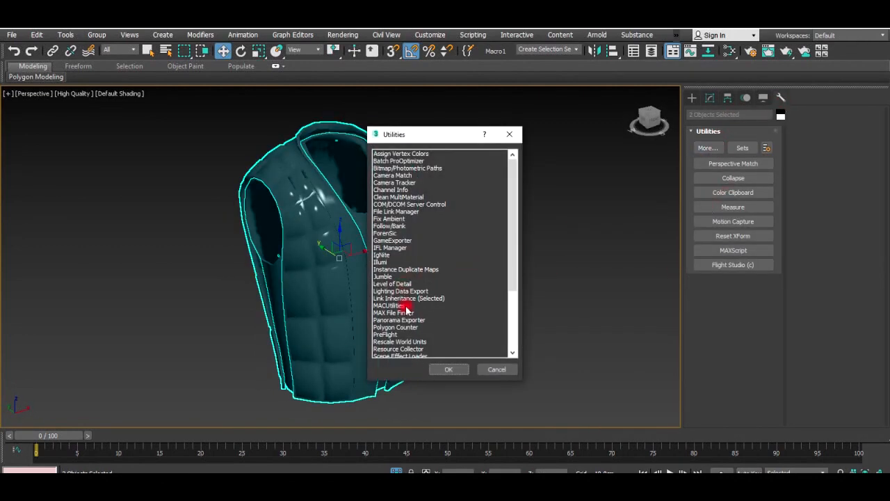
pyautogui.doubleClick(401, 327)
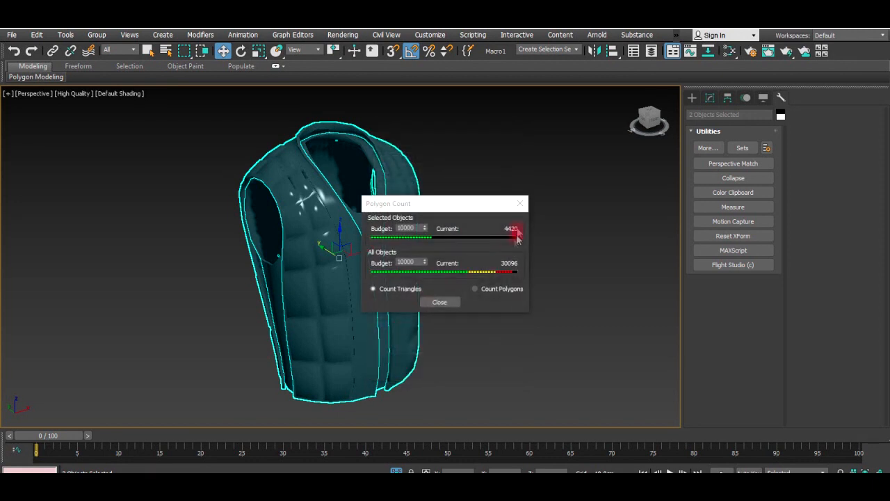
# Step: Select the inner vest with edged faces displayed, exit isolation to bring back the character, and open the vest's modifier settings
pyautogui.scroll(10, 320, 241)
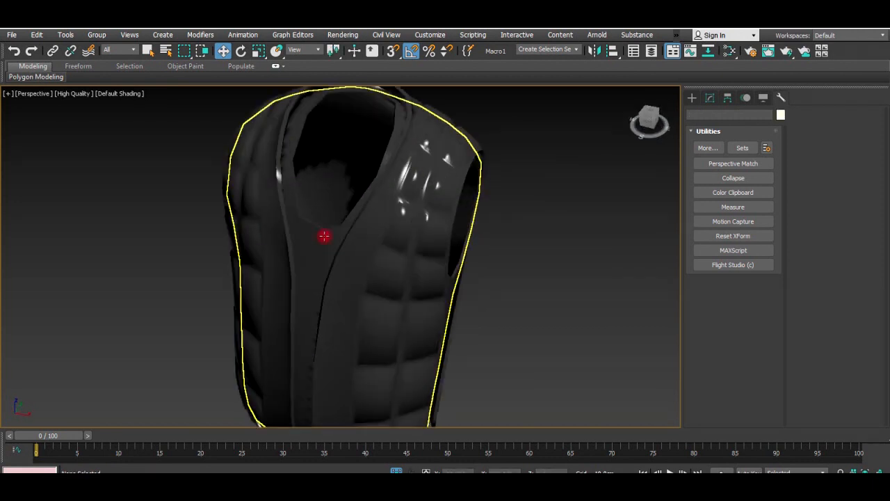
pyautogui.press('F4')
pyautogui.click(323, 219)
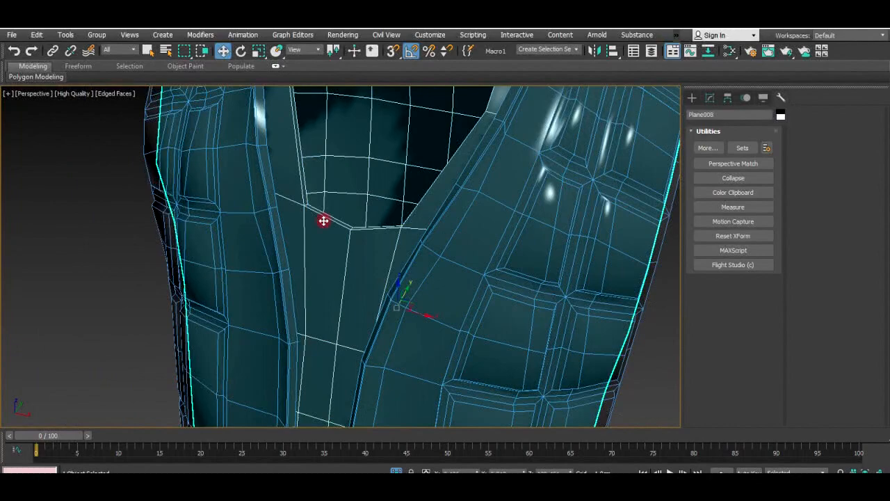
pyautogui.scroll(-6, 326, 219)
pyautogui.keyDown('alt'); pyautogui.moveTo(376, 234); pyautogui.dragTo(409, 222, button='middle'); pyautogui.keyUp('alt')
pyautogui.click(397, 470)
pyautogui.keyDown('alt'); pyautogui.moveTo(458, 295); pyautogui.dragTo(403, 282, button='middle'); pyautogui.keyUp('alt')
pyautogui.scroll(5, 433, 246)
pyautogui.click(710, 98)
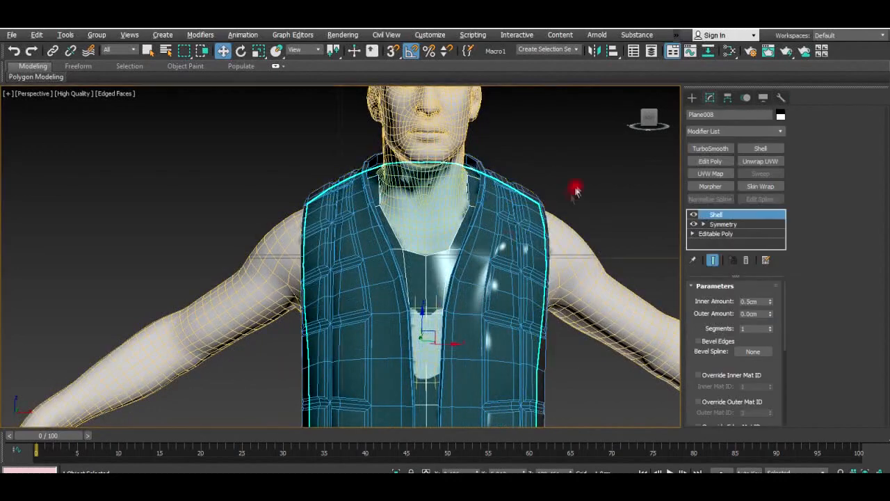
# Step: Select and reposition the vertices at the lowest part of the inner vest's front neckline in the front and left views
pyautogui.press('f')
pyautogui.scroll(5, 483, 199)
pyautogui.press('1')
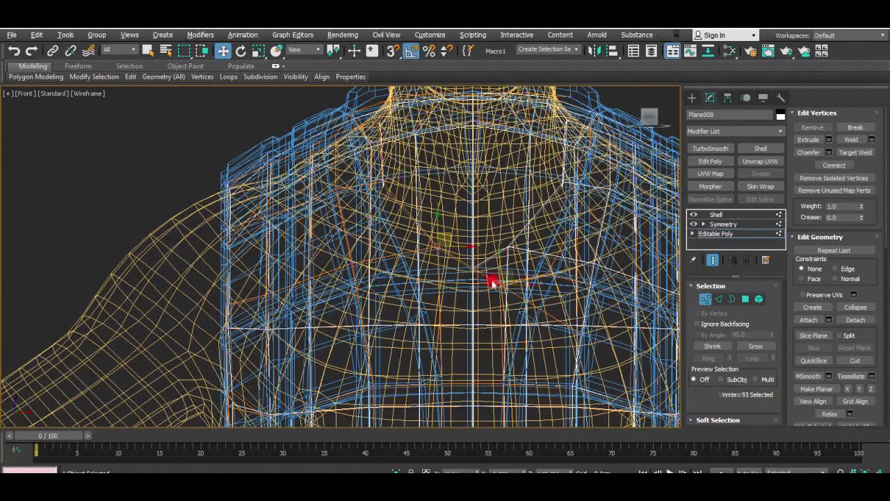
pyautogui.hotkey('alt', 'w')
pyautogui.middleClick(527, 313)
pyautogui.hotkey('alt', 'w')
pyautogui.keyDown('alt'); pyautogui.moveTo(526, 314); pyautogui.dragTo(401, 213, button='middle'); pyautogui.keyUp('alt')
pyautogui.hotkey('alt', 'w')
pyautogui.middleClick(317, 279)
pyautogui.hotkey('alt', 'w')
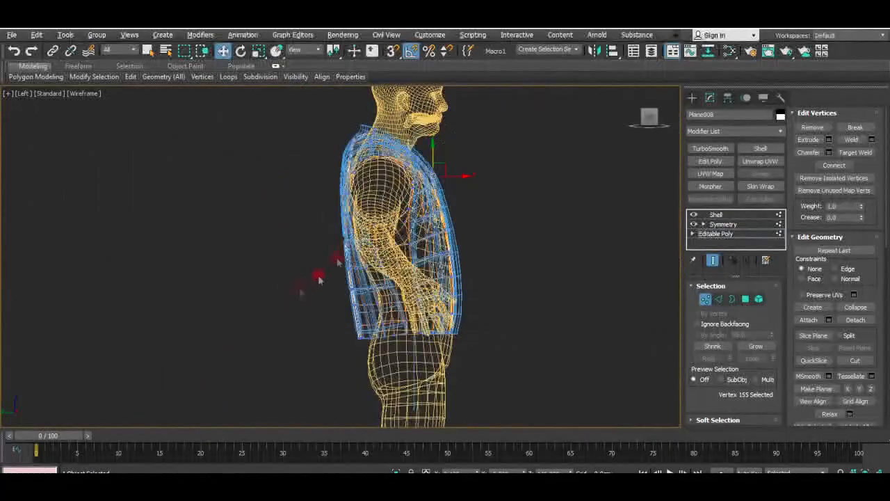
pyautogui.scroll(5, 446, 171)
pyautogui.scroll(6, 452, 171)
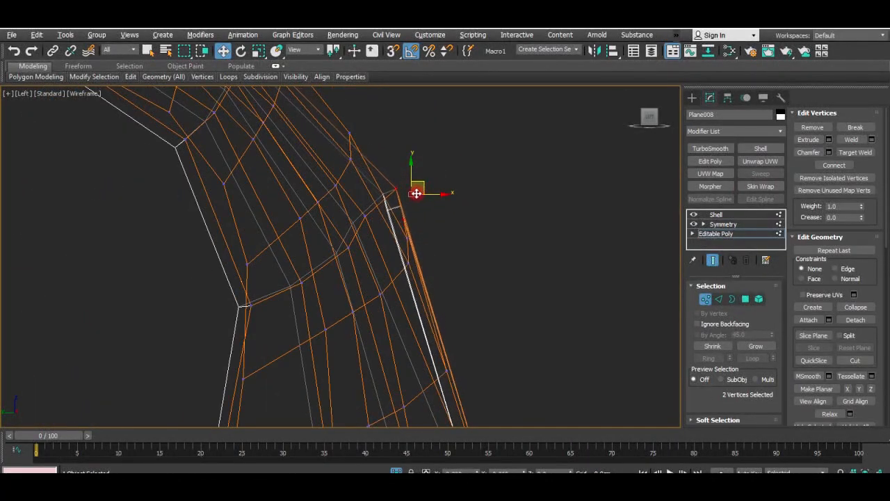
# Step: Hide the modifier stack's end result and refine the lower neckline corner vertex of the inner vest in the left view
pyautogui.hotkey('alt', 'w')
pyautogui.middleClick(485, 292)
pyautogui.hotkey('alt', 'w')
pyautogui.keyDown('alt'); pyautogui.moveTo(487, 294); pyautogui.dragTo(583, 280, button='middle'); pyautogui.keyUp('alt')
pyautogui.click(712, 260)
pyautogui.keyDown('alt'); pyautogui.moveTo(436, 239); pyautogui.dragTo(477, 228, button='middle'); pyautogui.keyUp('alt')
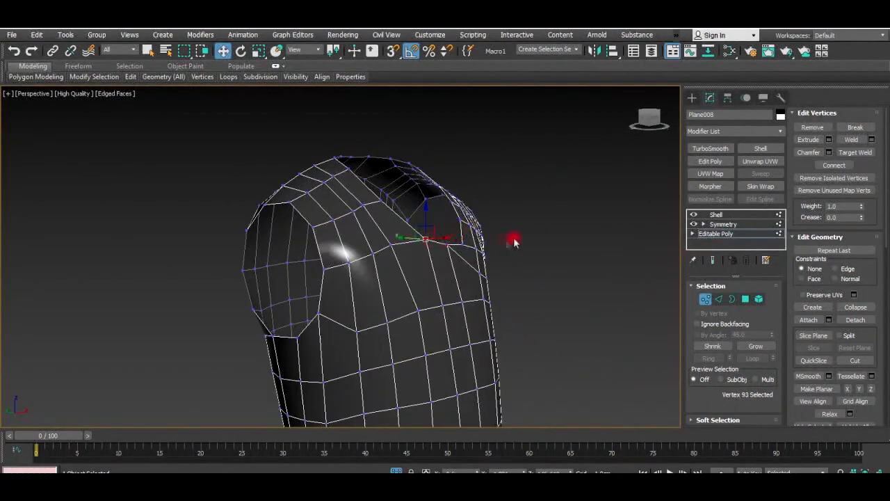
pyautogui.hotkey('alt', 'w')
pyautogui.middleClick(282, 317)
pyautogui.hotkey('alt', 'w')
pyautogui.hotkey('alt', 'w')
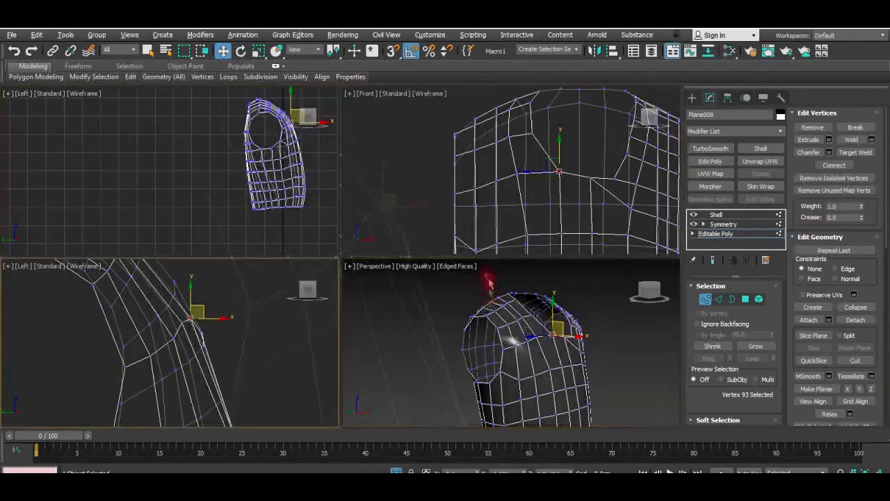
pyautogui.middleClick(395, 285)
pyautogui.hotkey('alt', 'w')
pyautogui.keyDown('alt'); pyautogui.moveTo(395, 284); pyautogui.dragTo(481, 254, button='middle'); pyautogui.keyUp('alt')
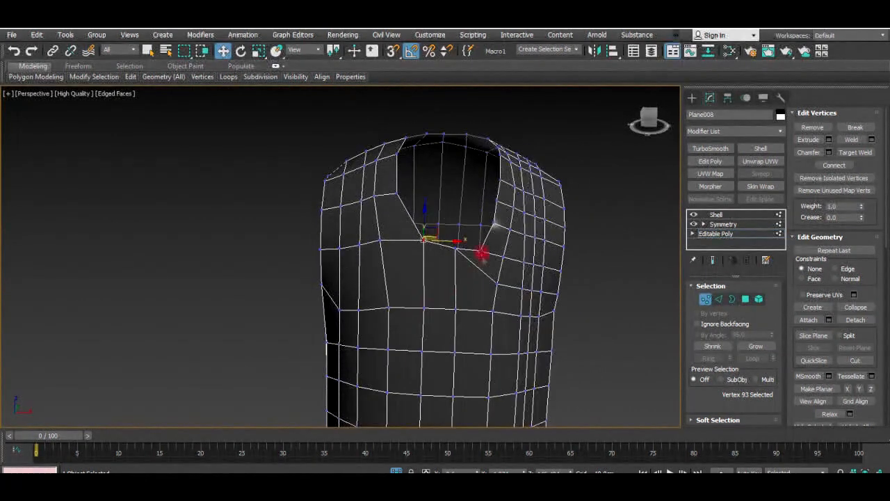
# Step: Show the inner vest's end result from its Shell level and bring the character back to check the reshaped neckline
pyautogui.click(710, 260)
pyautogui.click(731, 235)
pyautogui.click(726, 215)
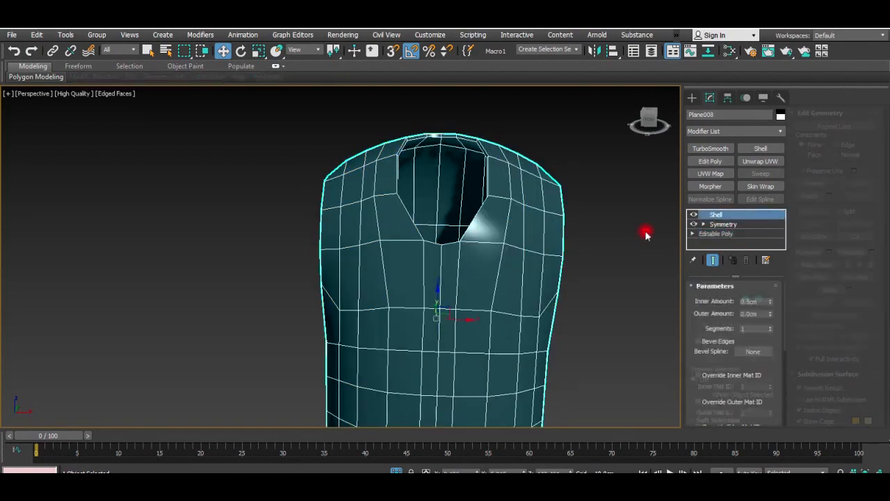
pyautogui.click(646, 234)
pyautogui.click(398, 471)
pyautogui.click(441, 269)
pyautogui.keyDown('alt'); pyautogui.moveTo(463, 298); pyautogui.dragTo(579, 263, button='middle'); pyautogui.keyUp('alt')
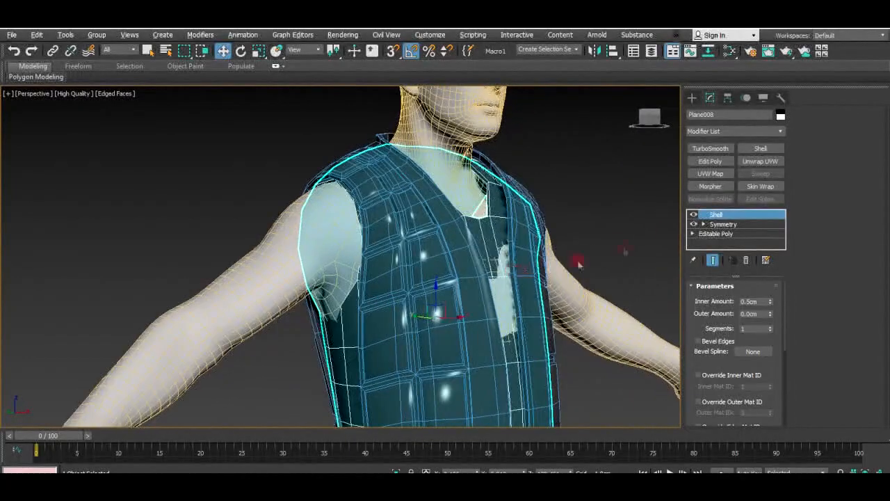
# Step: Apply an FFD 4x4x4 modifier to the inner vest and adjust the lattice control points at its side, near the armhole
pyautogui.click(729, 132)
pyautogui.press('f')
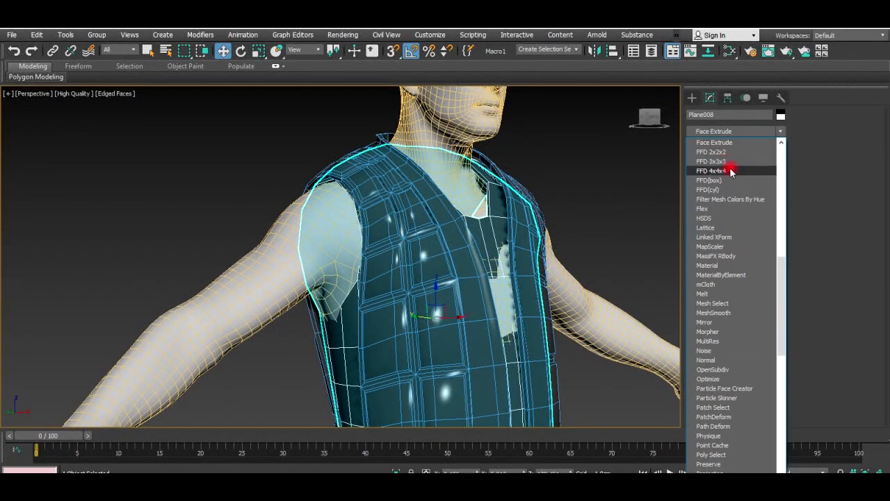
pyautogui.click(730, 171)
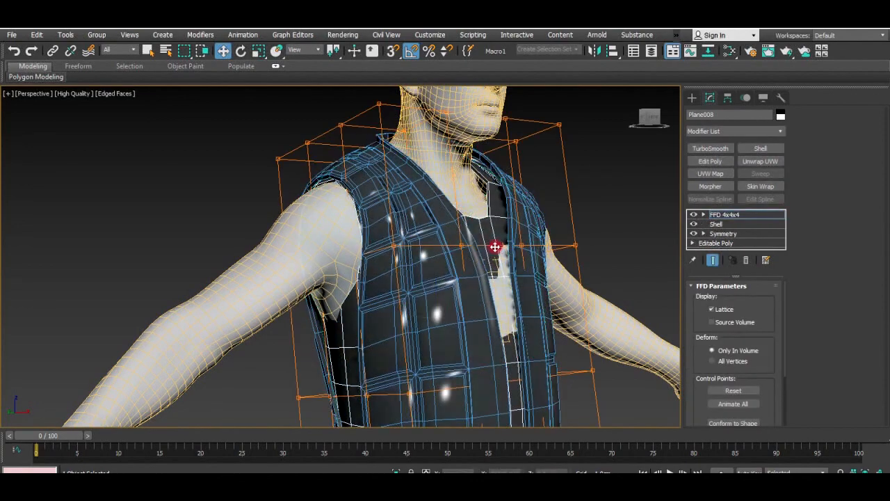
pyautogui.keyDown('alt'); pyautogui.moveTo(462, 253); pyautogui.dragTo(358, 252, button='middle'); pyautogui.keyUp('alt')
pyautogui.hotkey('alt', 'w')
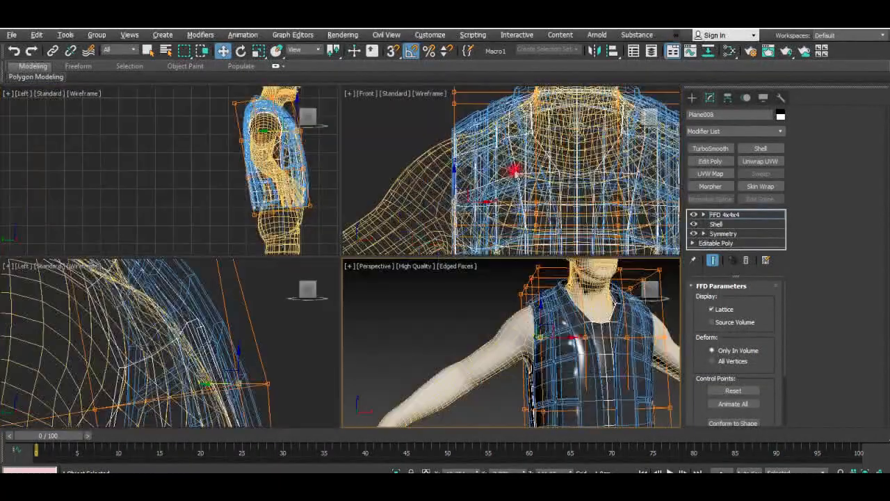
pyautogui.hotkey('alt', 'w')
pyautogui.scroll(-4, 347, 278)
pyautogui.keyDown('alt'); pyautogui.moveTo(350, 278); pyautogui.dragTo(392, 260, button='middle'); pyautogui.keyUp('alt')
pyautogui.click(655, 117)
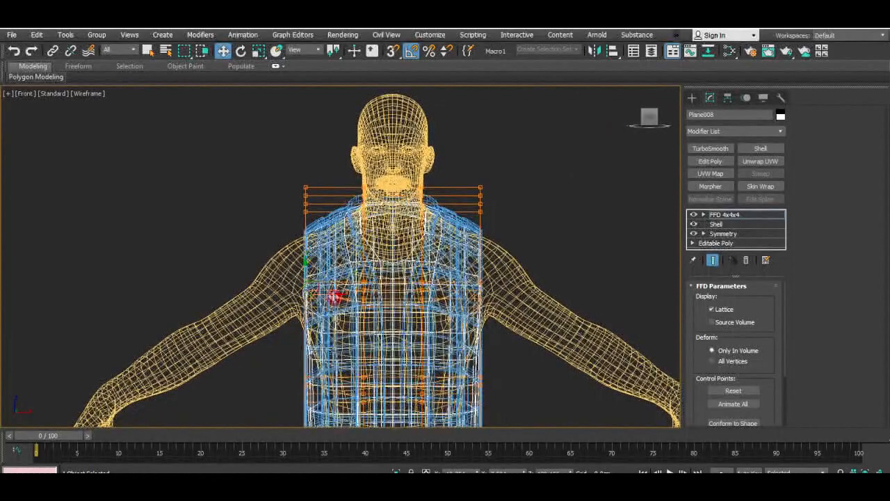
pyautogui.hotkey('alt', 'w')
pyautogui.hotkey('alt', 'w')
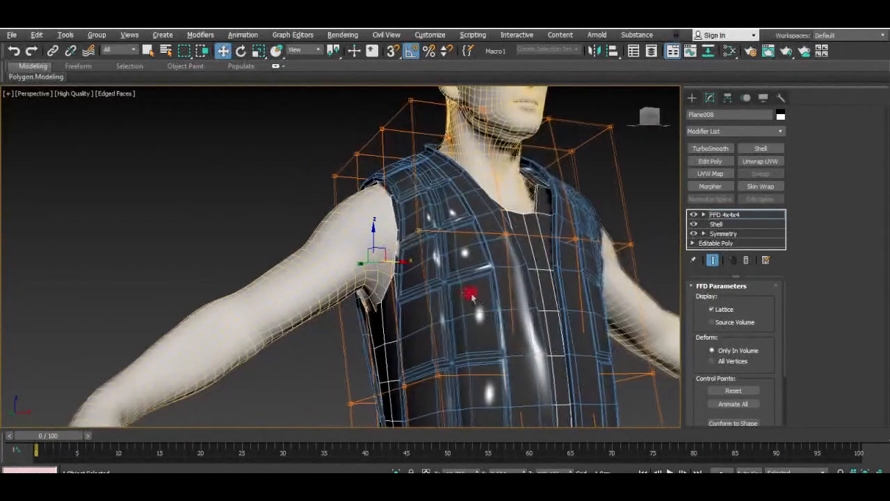
# Step: Adjust the back and front FFD control points around the first armhole so the inner vest clears the arm
pyautogui.keyDown('alt'); pyautogui.moveTo(394, 262); pyautogui.dragTo(347, 236, button='middle'); pyautogui.keyUp('alt')
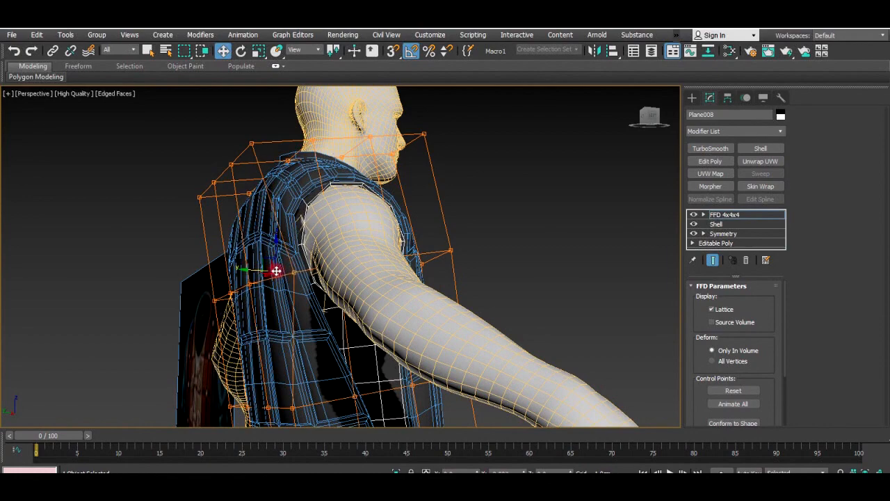
pyautogui.keyDown('alt'); pyautogui.moveTo(267, 271); pyautogui.dragTo(404, 224, button='middle'); pyautogui.keyUp('alt')
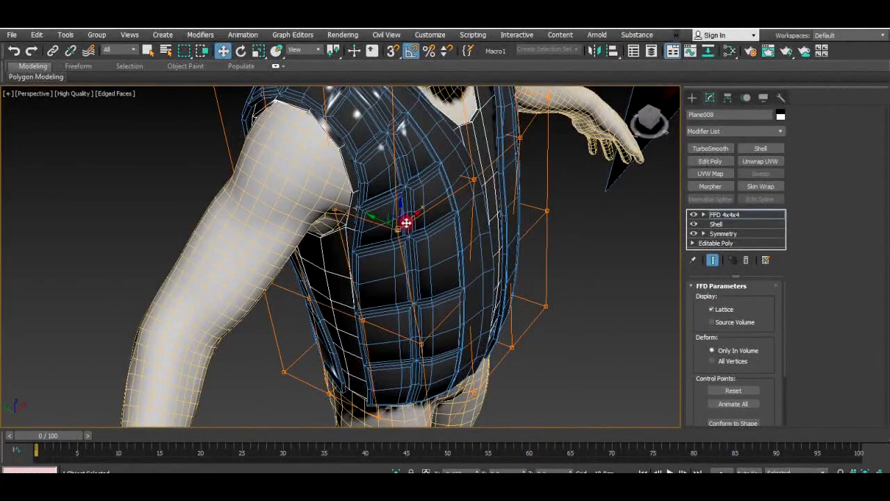
pyautogui.scroll(-3, 452, 224)
pyautogui.keyDown('alt'); pyautogui.moveTo(452, 224); pyautogui.dragTo(390, 192, button='middle'); pyautogui.keyUp('alt')
pyautogui.moveTo(585, 212); pyautogui.dragTo(472, 248, button='middle')
# Step: Adjust the FFD control points around the opposite armhole of the inner vest and leave control-point editing
pyautogui.scroll(3, 507, 228)
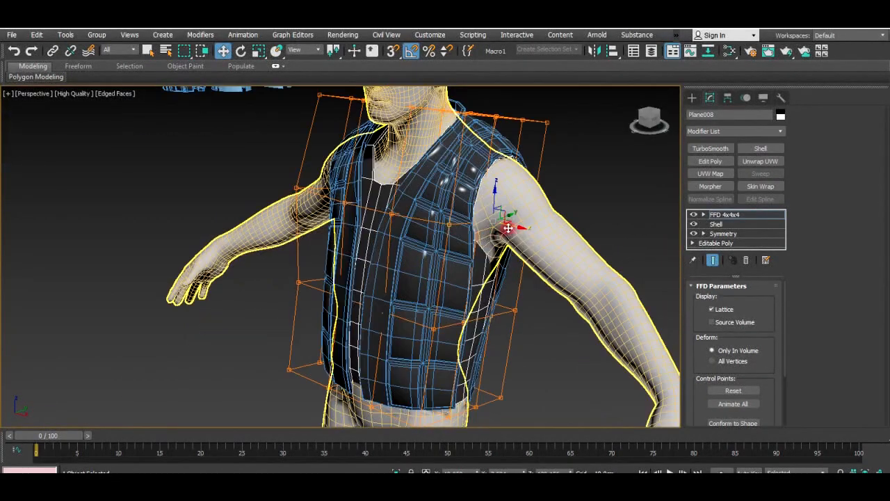
pyautogui.scroll(6, 473, 222)
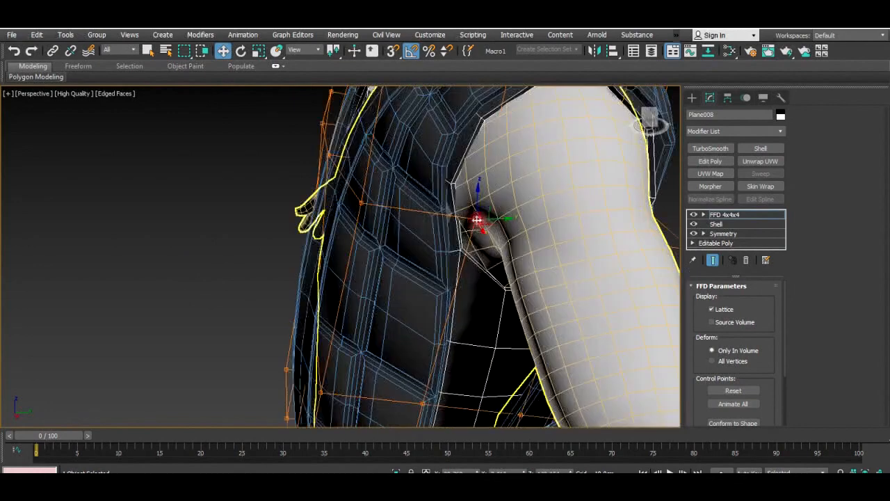
pyautogui.keyDown('alt'); pyautogui.moveTo(542, 219); pyautogui.dragTo(498, 261, button='middle'); pyautogui.keyUp('alt')
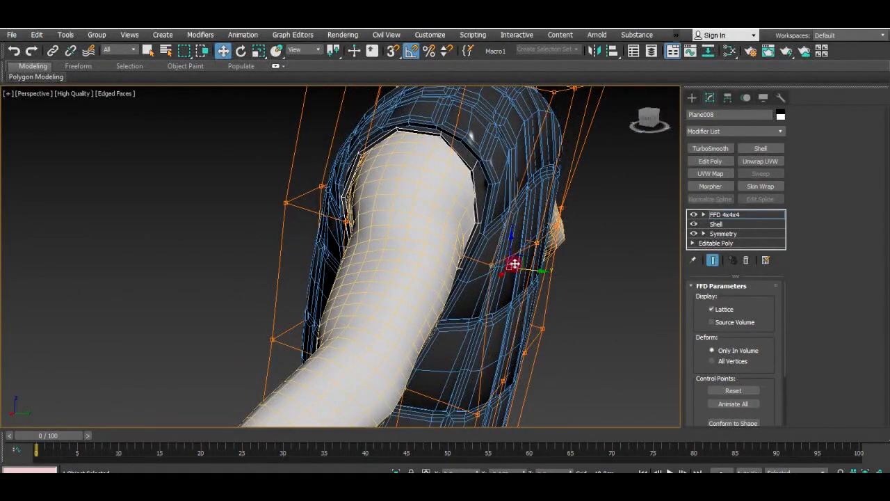
pyautogui.scroll(-6, 522, 263)
pyautogui.keyDown('alt'); pyautogui.moveTo(521, 259); pyautogui.dragTo(619, 217, button='middle'); pyautogui.keyUp('alt')
pyautogui.click(726, 215)
# Step: Examine both vest layers on the character beside the reference image, with and without edged faces
pyautogui.click(586, 174)
pyautogui.keyDown('alt'); pyautogui.moveTo(586, 175); pyautogui.dragTo(573, 244, button='middle'); pyautogui.keyUp('alt')
pyautogui.press('F4')
pyautogui.scroll(-3, 525, 212)
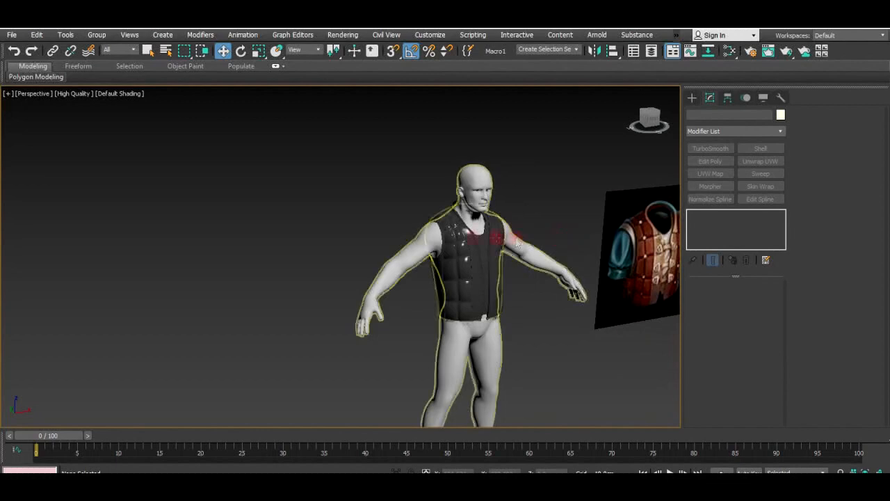
pyautogui.scroll(5, 477, 233)
pyautogui.scroll(-5, 572, 242)
pyautogui.moveTo(549, 214); pyautogui.dragTo(433, 182, button='middle')
pyautogui.moveTo(432, 183); pyautogui.dragTo(430, 193, button='middle')
pyautogui.scroll(5, 241, 294)
pyautogui.press('F4')
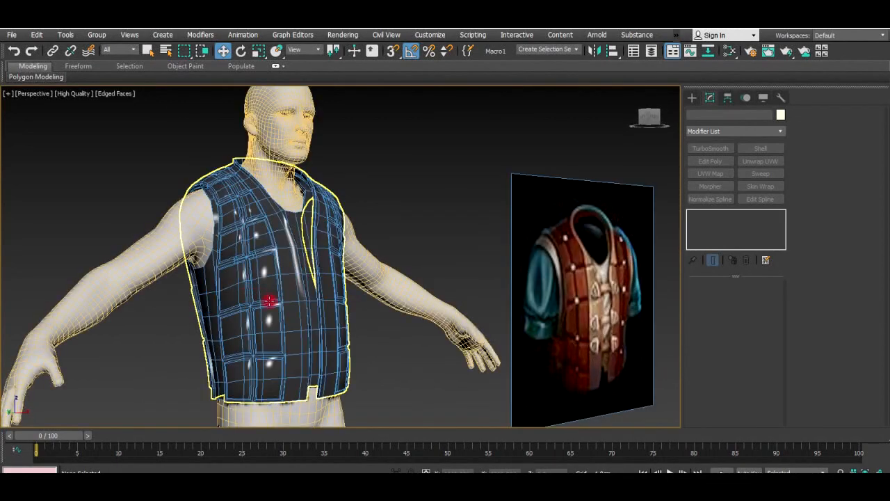
# Step: Try changing the smoothing of the polygons in two adjacent quilted panels on the front of the outer vest
pyautogui.scroll(5, 269, 301)
pyautogui.click(265, 277)
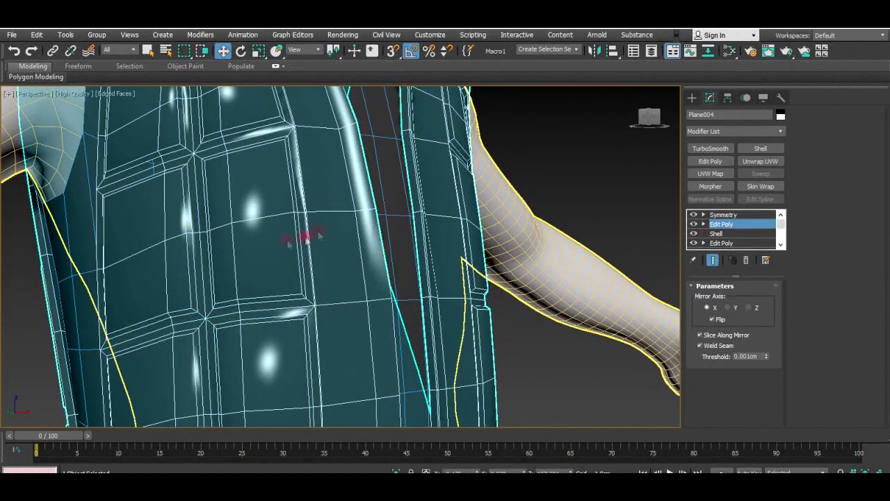
pyautogui.press('4')
pyautogui.click(271, 234)
pyautogui.keyDown('ctrl'); pyautogui.click(171, 263); pyautogui.keyUp('ctrl')
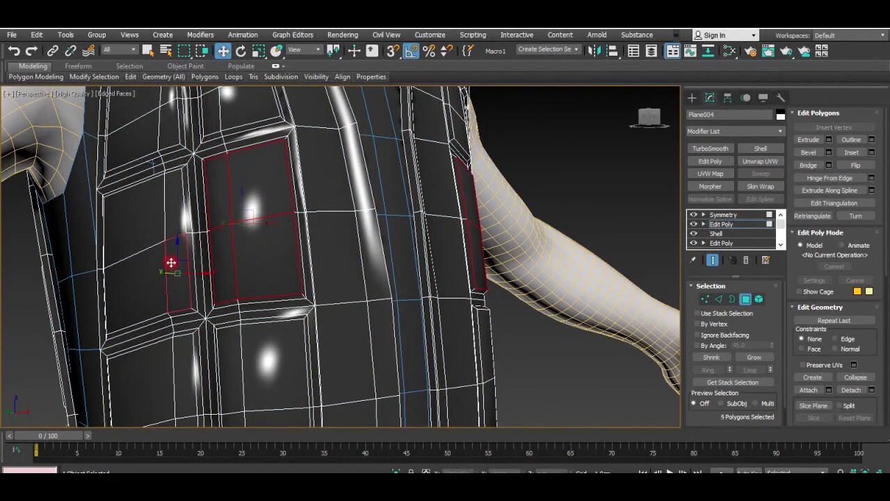
pyautogui.scroll(-9, 797, 356)
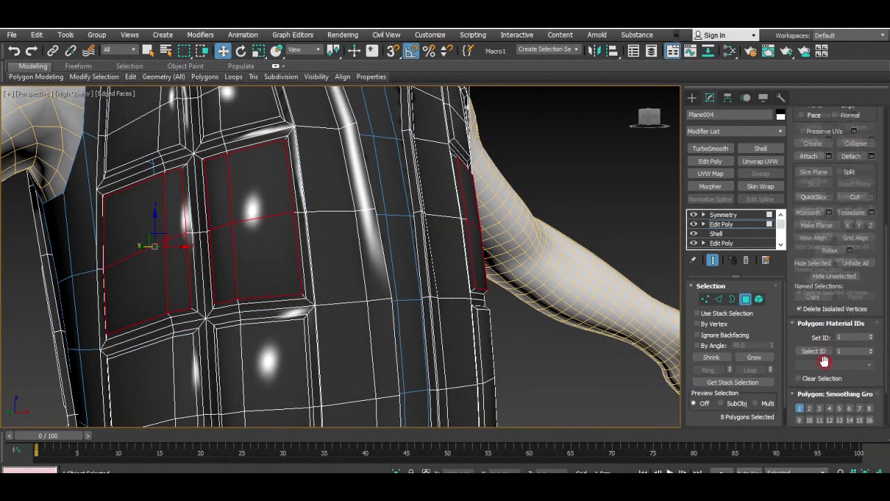
pyautogui.click(803, 346)
pyautogui.click(575, 192)
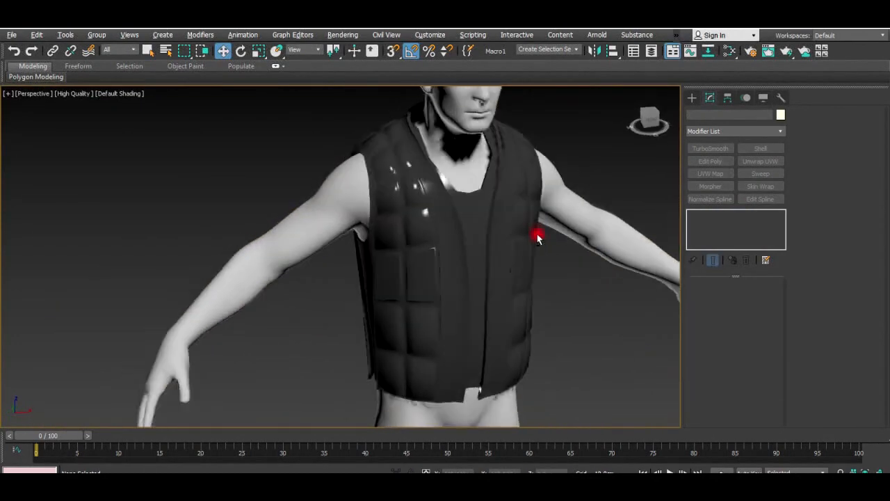
# Step: Examine the shading of the outer vest's quilted panels on the character, then return the vest to its Symmetry level
pyautogui.keyDown('alt'); pyautogui.moveTo(538, 235); pyautogui.dragTo(473, 203, button='middle'); pyautogui.keyUp('alt')
pyautogui.scroll(6, 431, 255)
pyautogui.click(473, 204)
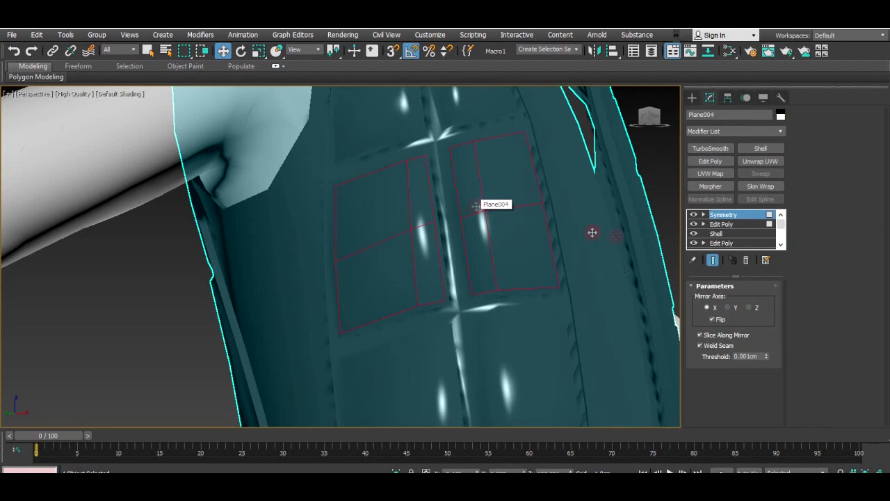
pyautogui.click(650, 192)
pyautogui.scroll(-6, 532, 212)
pyautogui.keyDown('alt'); pyautogui.moveTo(521, 215); pyautogui.dragTo(480, 132, button='middle'); pyautogui.keyUp('alt')
pyautogui.moveTo(480, 132); pyautogui.dragTo(488, 165, button='middle')
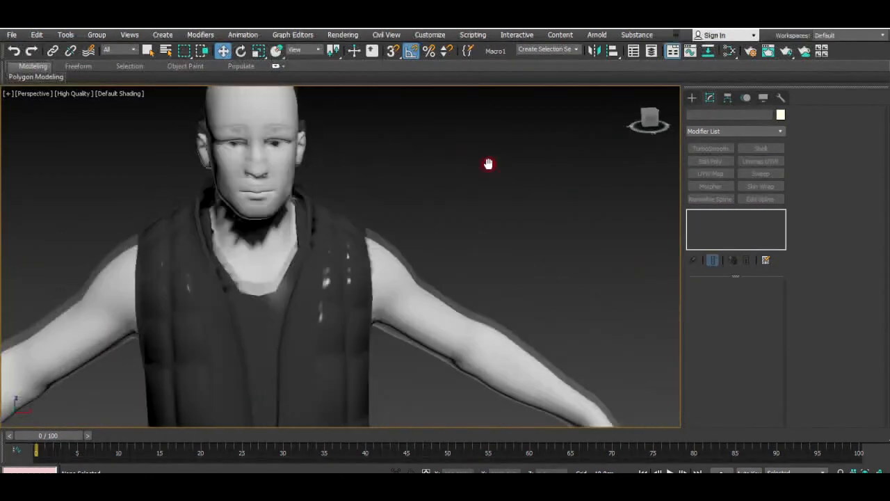
pyautogui.scroll(-5, 459, 158)
pyautogui.click(453, 193)
pyautogui.scroll(5, 449, 194)
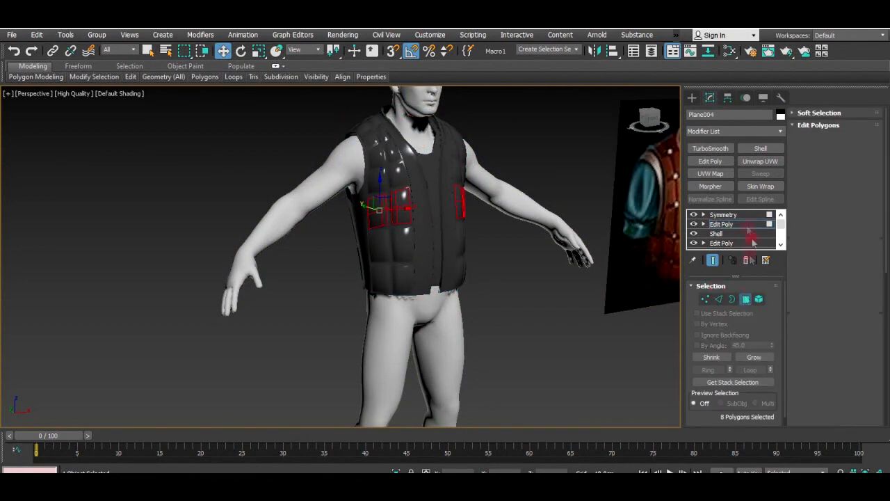
pyautogui.click(727, 215)
pyautogui.click(577, 159)
# Step: Scale the upper side control points of the inner vest's FFD lattice outward in the front view
pyautogui.moveTo(577, 159); pyautogui.dragTo(322, 189, button='middle')
pyautogui.click(322, 189)
pyautogui.scroll(5, 250, 171)
pyautogui.moveTo(403, 187)
pyautogui.keyDown('alt'); pyautogui.mouseDown(button='middle')
pyautogui.moveTo(377, 201)
pyautogui.moveTo(321, 203)
pyautogui.moveTo(389, 197)
pyautogui.moveTo(317, 218)
pyautogui.moveTo(329, 120)
pyautogui.mouseUp(button='middle'); pyautogui.keyUp('alt')
pyautogui.press('F4')
pyautogui.press('f')
pyautogui.moveTo(292, 171); pyautogui.dragTo(328, 226)
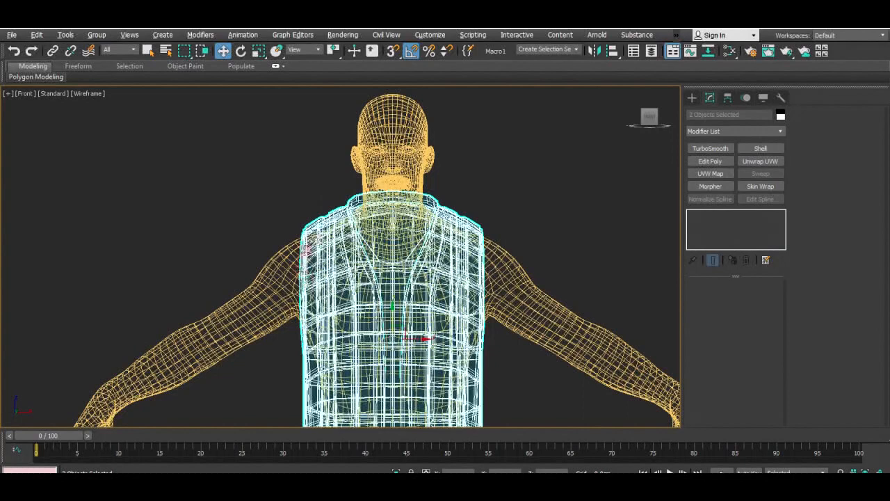
pyautogui.click(395, 281)
pyautogui.press('1')
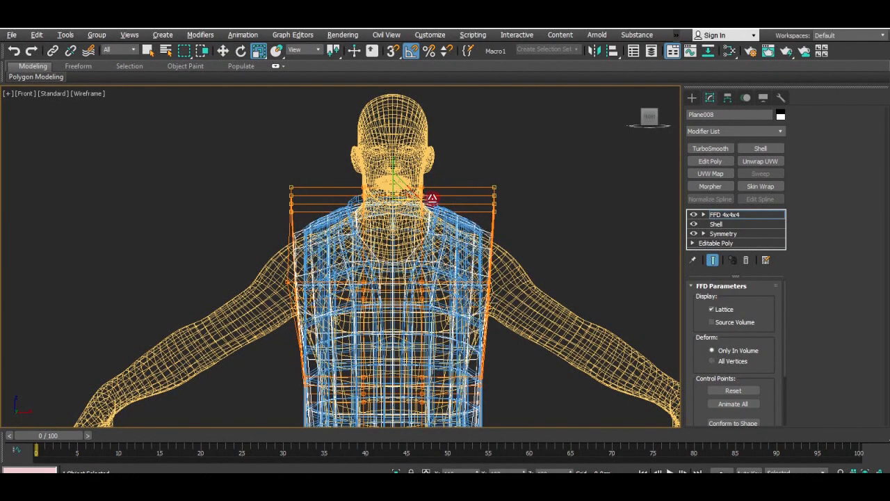
# Step: Move the inner vest's FFD control point beside the armpit in the perspective view to fit the armhole around the arm
pyautogui.press('p')
pyautogui.moveTo(503, 299)
pyautogui.keyDown('alt'); pyautogui.mouseDown(button='middle')
pyautogui.moveTo(550, 270)
pyautogui.moveTo(487, 268)
pyautogui.moveTo(479, 295)
pyautogui.mouseUp(button='middle'); pyautogui.keyUp('alt')
pyautogui.keyDown('alt'); pyautogui.moveTo(225, 265); pyautogui.dragTo(362, 175, button='middle'); pyautogui.keyUp('alt')
pyautogui.keyDown('alt'); pyautogui.moveTo(151, 314); pyautogui.dragTo(147, 324, button='middle'); pyautogui.keyUp('alt')
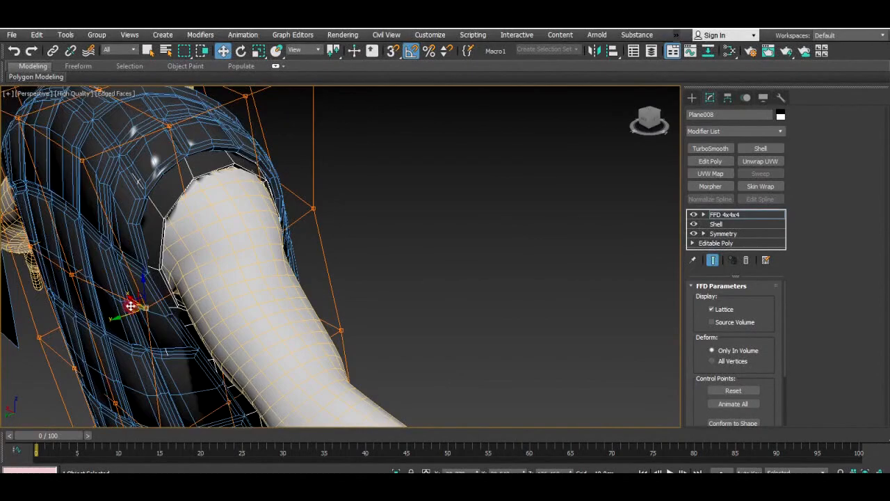
pyautogui.keyDown('alt'); pyautogui.moveTo(140, 303); pyautogui.dragTo(221, 222, button='middle'); pyautogui.keyUp('alt')
# Step: Fine-tune the FFD control points on the chest side of the armhole and exit the inner vest's lattice editing
pyautogui.moveTo(207, 304); pyautogui.dragTo(206, 304)
pyautogui.click(205, 304)
pyautogui.keyDown('alt'); pyautogui.moveTo(206, 303); pyautogui.dragTo(242, 297, button='middle'); pyautogui.keyUp('alt')
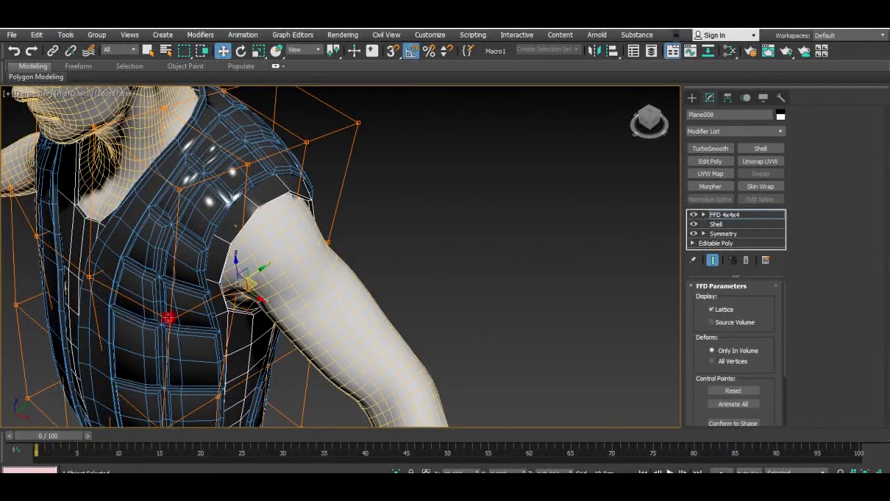
pyautogui.moveTo(190, 318); pyautogui.dragTo(201, 312)
pyautogui.keyDown('alt'); pyautogui.moveTo(200, 318); pyautogui.dragTo(452, 216, button='middle'); pyautogui.keyUp('alt')
pyautogui.click(734, 215)
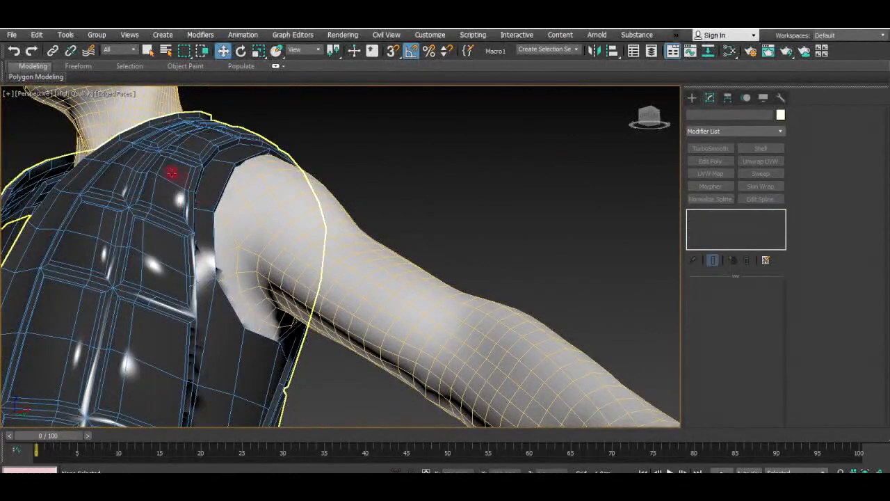
# Step: Hide the mesh edges and clone both vest layers as a backup beside the earlier copies in the top view
pyautogui.click(174, 172)
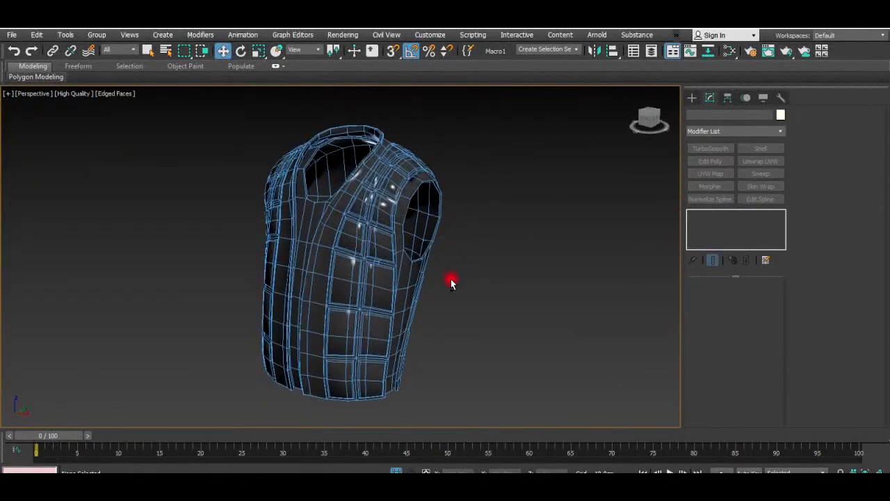
pyautogui.press('F4')
pyautogui.moveTo(463, 264)
pyautogui.keyDown('alt'); pyautogui.mouseDown(button='middle')
pyautogui.moveTo(379, 269)
pyautogui.moveTo(533, 248)
pyautogui.moveTo(486, 311)
pyautogui.moveTo(524, 256)
pyautogui.mouseUp(button='middle'); pyautogui.keyUp('alt')
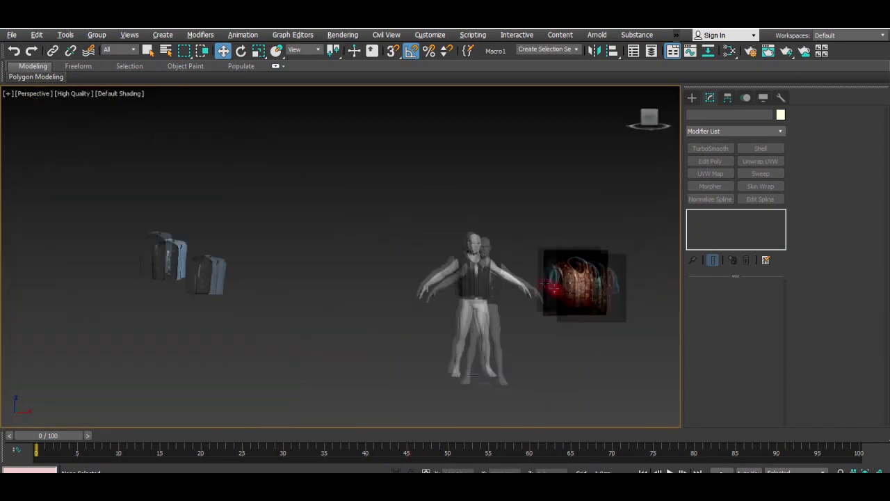
pyautogui.click(449, 255)
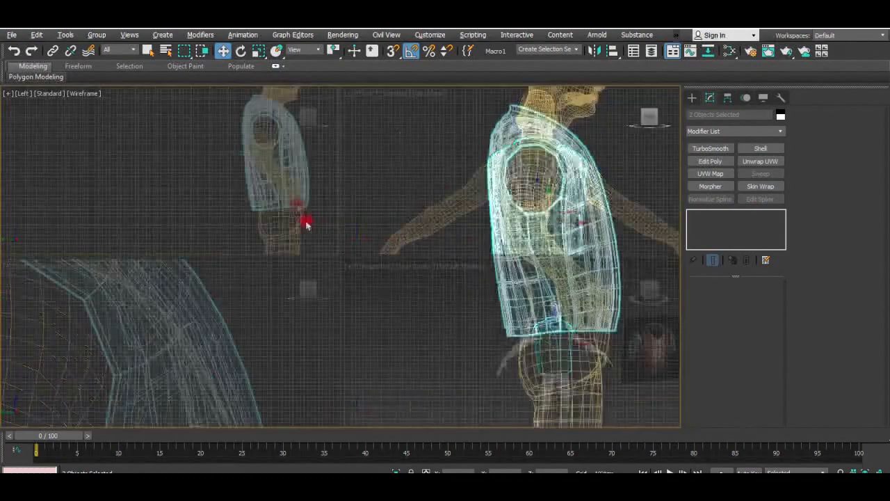
pyautogui.hotkey('alt', 'w')
pyautogui.hotkey('alt', 'w')
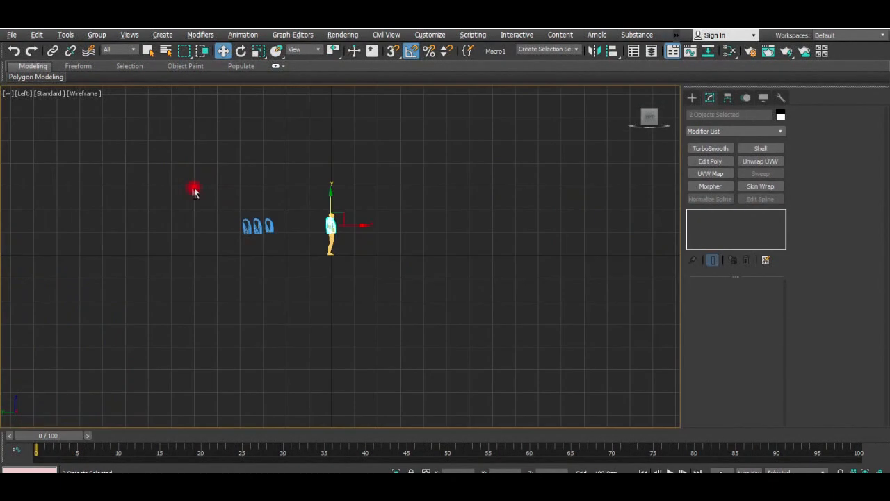
pyautogui.press('t')
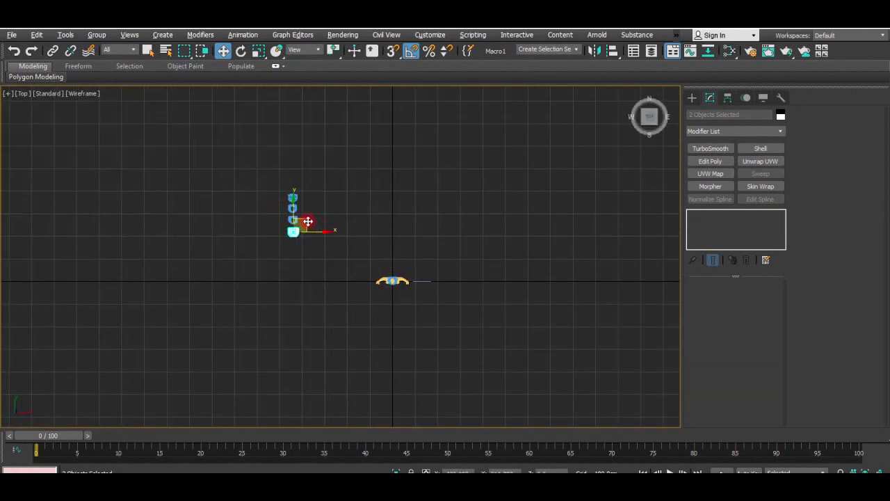
pyautogui.keyDown('shift'); pyautogui.moveTo(307, 221); pyautogui.dragTo(415, 269); pyautogui.keyUp('shift')
pyautogui.click(448, 308)
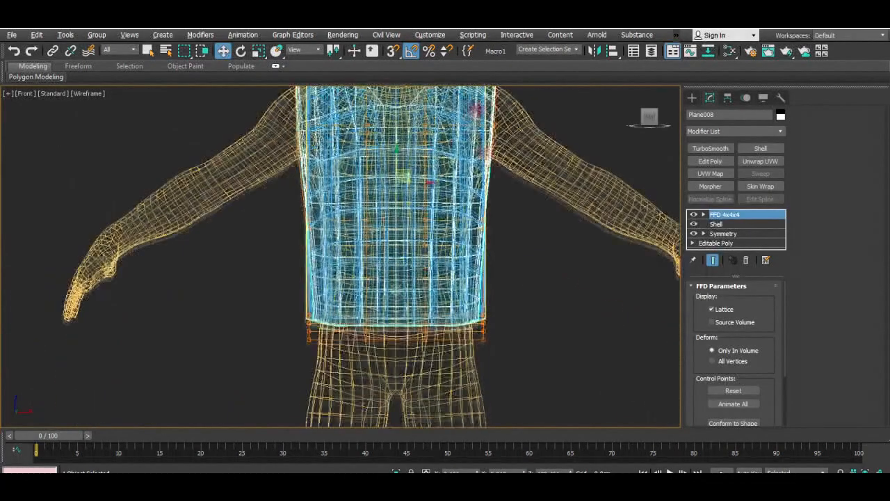
# Step: Move the bottom row of the inner vest's FFD control points upward in the front view to raise its hem
pyautogui.moveTo(536, 421); pyautogui.dragTo(259, 296)
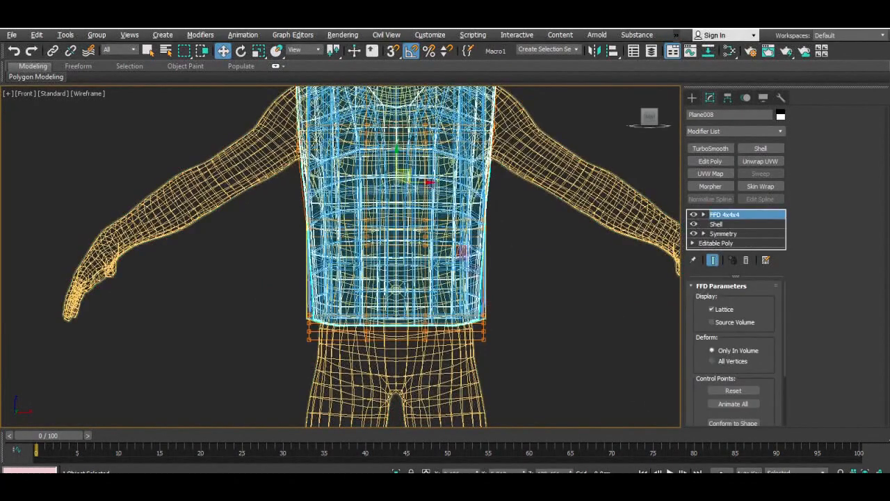
pyautogui.moveTo(519, 307); pyautogui.dragTo(270, 369)
pyautogui.moveTo(378, 317)
pyautogui.mouseDown()
pyautogui.moveTo(396, 285)
pyautogui.moveTo(439, 299)
pyautogui.mouseUp()
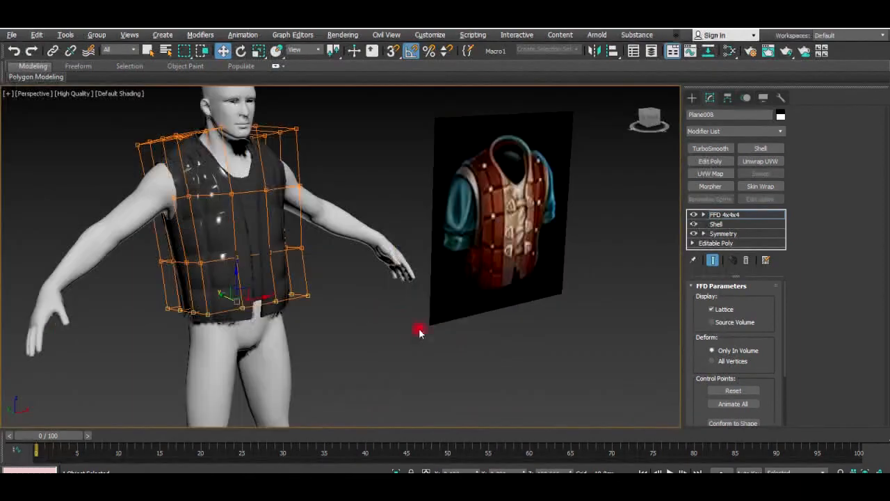
# Step: Leave the lattice editing and isolate the inner vest together with the character body in the left view
pyautogui.scroll(5, 420, 333)
pyautogui.keyDown('alt'); pyautogui.moveTo(313, 304); pyautogui.dragTo(377, 240, button='middle'); pyautogui.keyUp('alt')
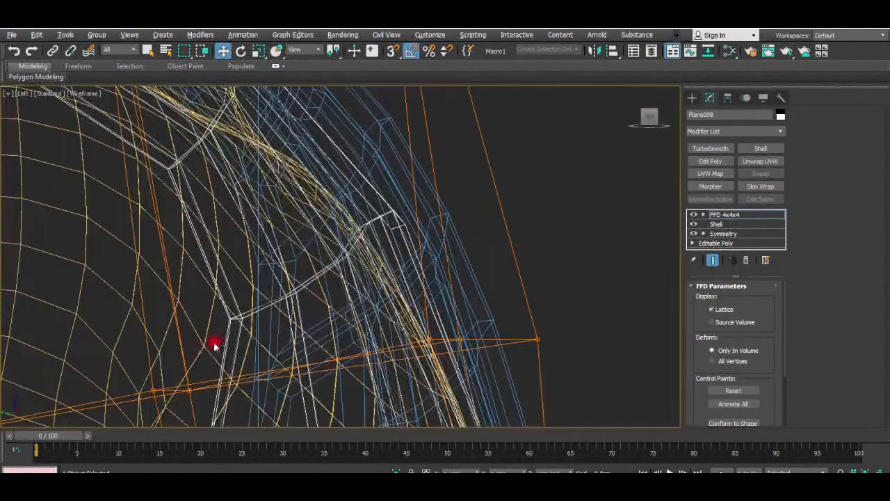
pyautogui.scroll(-5, 215, 345)
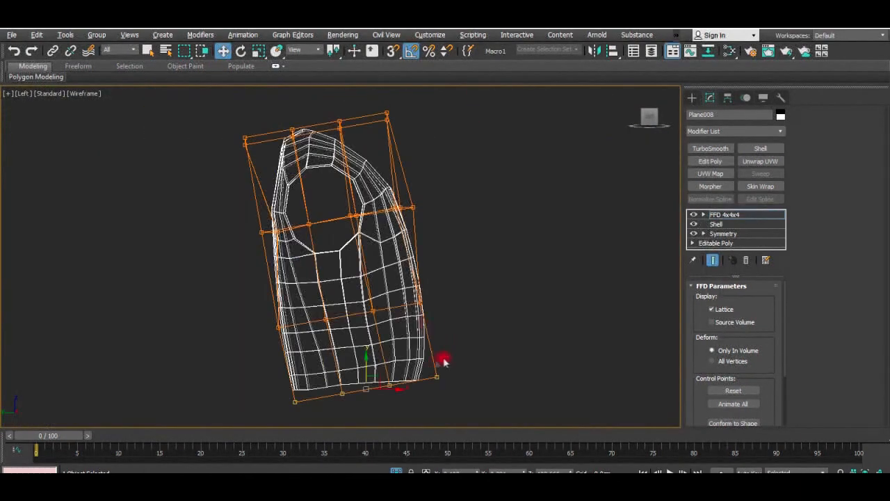
pyautogui.click(392, 470)
pyautogui.click(734, 214)
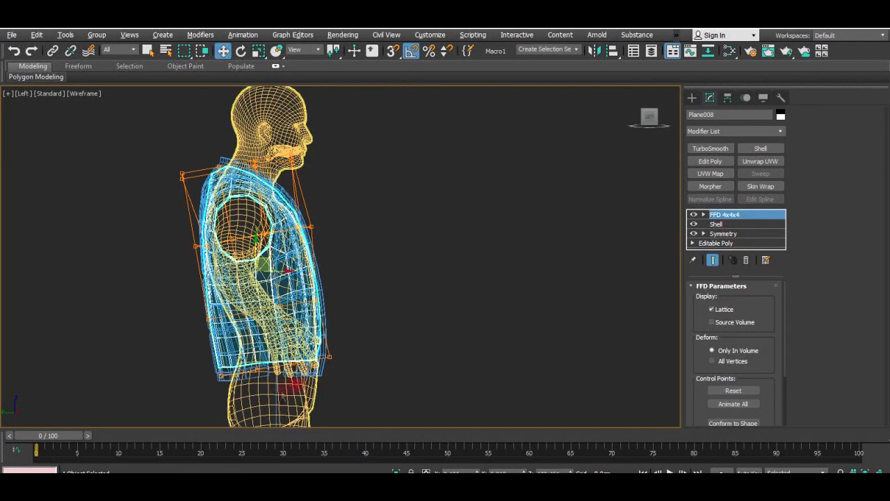
pyautogui.keyDown('ctrl'); pyautogui.click(280, 391); pyautogui.keyUp('ctrl')
pyautogui.click(395, 471)
# Step: Adjust the inner vest's FFD control points along the front of the torso in the left view
pyautogui.click(311, 211)
pyautogui.scroll(3, 311, 210)
pyautogui.click(386, 238)
pyautogui.scroll(3, 388, 240)
pyautogui.click(419, 266)
pyautogui.click(400, 199)
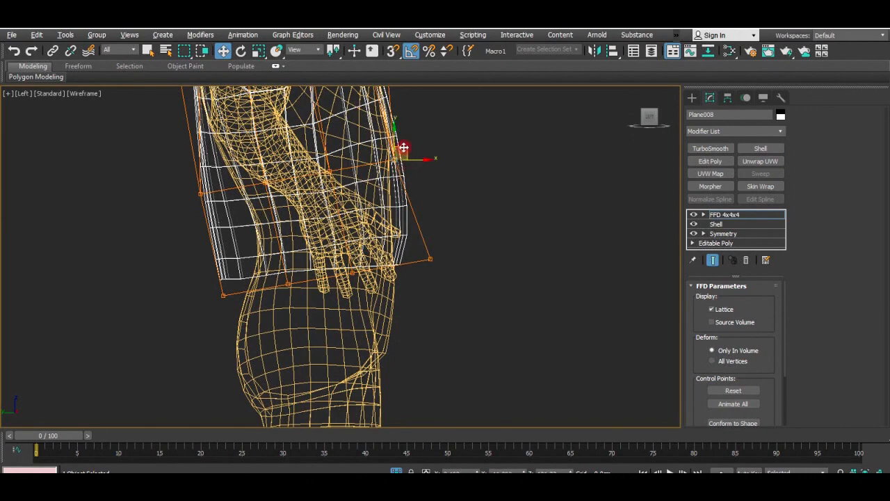
# Step: Move the inner vest's FFD control points at the chest and front hem to cover the body, then exit lattice editing and deselect
pyautogui.moveTo(405, 150); pyautogui.dragTo(403, 277, button='middle')
pyautogui.hotkey('alt', 'w')
pyautogui.middleClick(521, 317)
pyautogui.hotkey('alt', 'w')
pyautogui.keyDown('alt'); pyautogui.moveTo(494, 318); pyautogui.dragTo(224, 267, button='middle'); pyautogui.keyUp('alt')
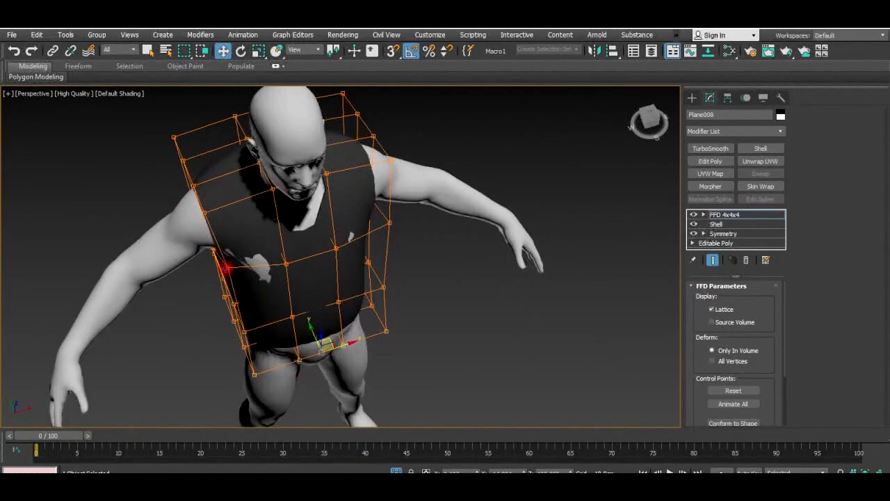
pyautogui.keyDown('alt'); pyautogui.moveTo(286, 262); pyautogui.dragTo(298, 275, button='middle'); pyautogui.keyUp('alt')
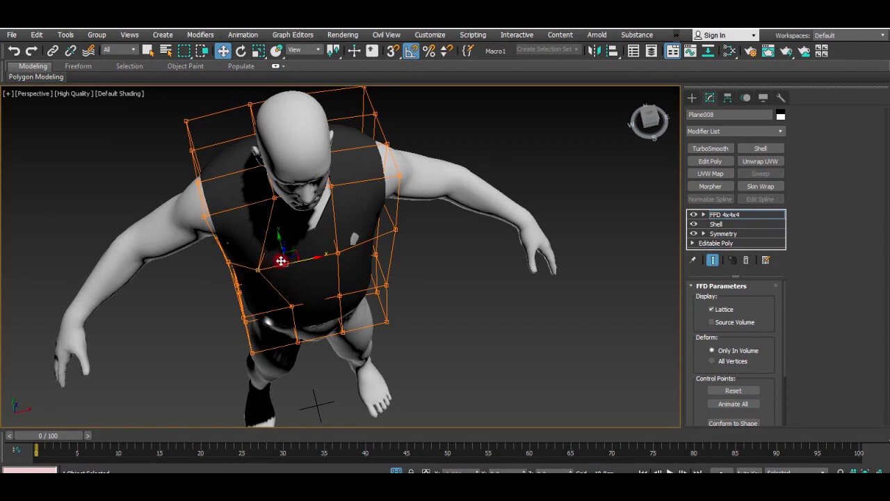
pyautogui.keyDown('alt'); pyautogui.moveTo(385, 263); pyautogui.dragTo(414, 220, button='middle'); pyautogui.keyUp('alt')
pyautogui.keyDown('alt'); pyautogui.moveTo(324, 410); pyautogui.dragTo(402, 265, button='middle'); pyautogui.keyUp('alt')
pyautogui.keyDown('alt'); pyautogui.moveTo(379, 318); pyautogui.dragTo(425, 187, button='middle'); pyautogui.keyUp('alt')
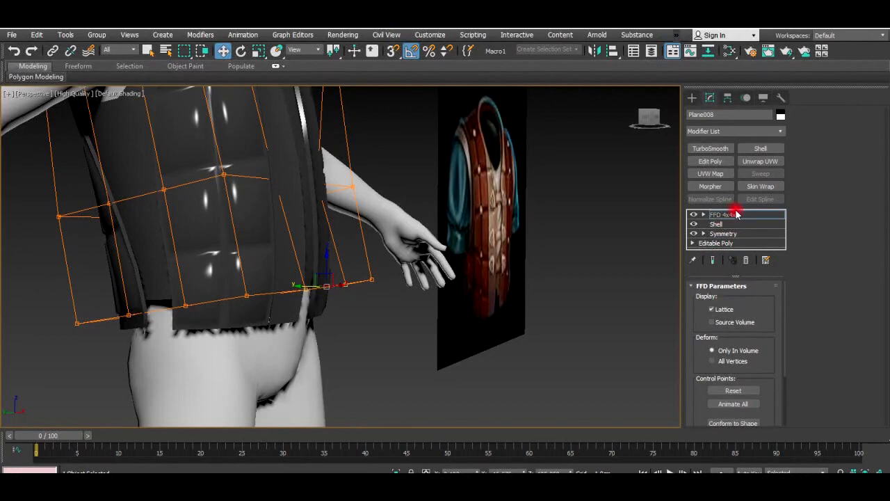
pyautogui.click(591, 229)
# Step: Create a plane about 29.6 cm wide and 6.5 cm long beside the character in the front view for a strap
pyautogui.keyDown('alt'); pyautogui.moveTo(423, 268); pyautogui.dragTo(240, 202, button='middle'); pyautogui.keyUp('alt')
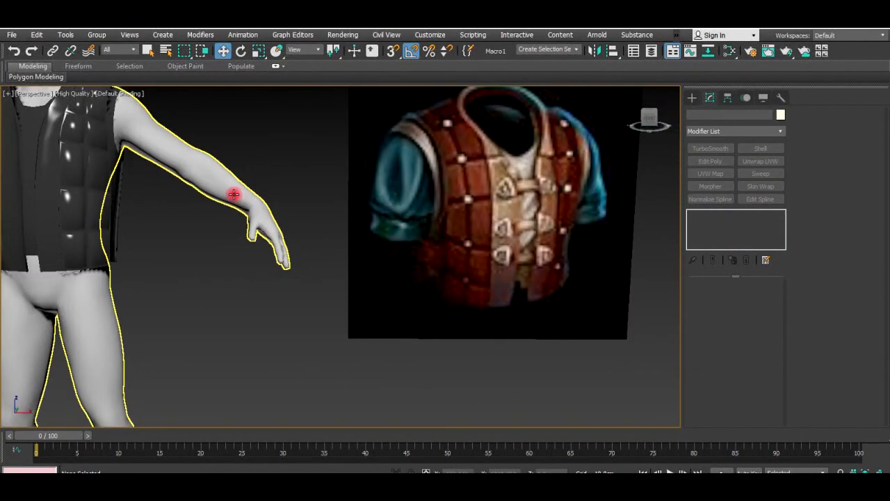
pyautogui.moveTo(141, 171); pyautogui.dragTo(381, 215, button='middle')
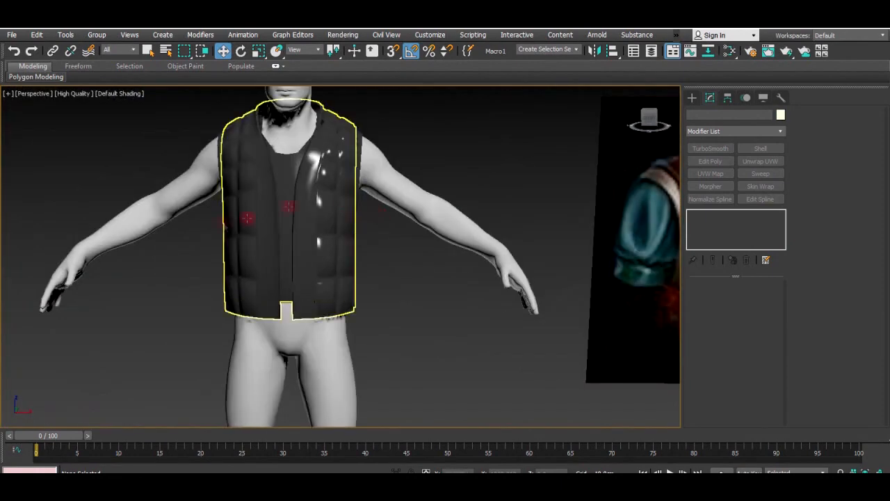
pyautogui.hotkey('alt', 'w')
pyautogui.middleClick(522, 144)
pyautogui.hotkey('alt', 'w')
pyautogui.moveTo(570, 174); pyautogui.dragTo(862, 191, button='middle')
pyautogui.scroll(2, 379, 193)
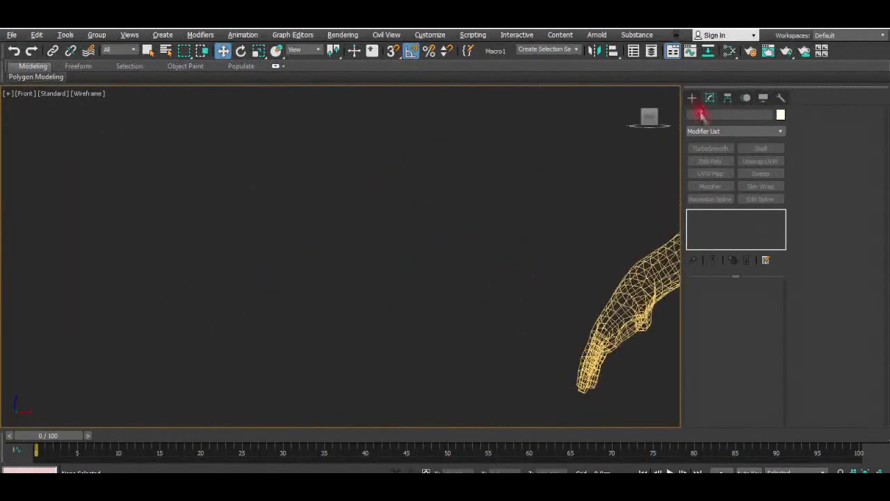
pyautogui.click(693, 99)
pyautogui.click(755, 210)
pyautogui.moveTo(314, 205); pyautogui.dragTo(509, 249)
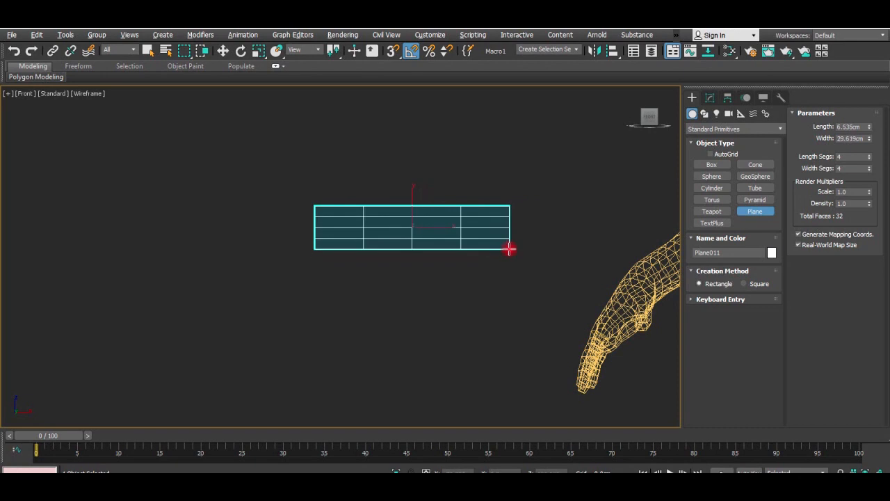
pyautogui.press('w')
pyautogui.scroll(3, 427, 221)
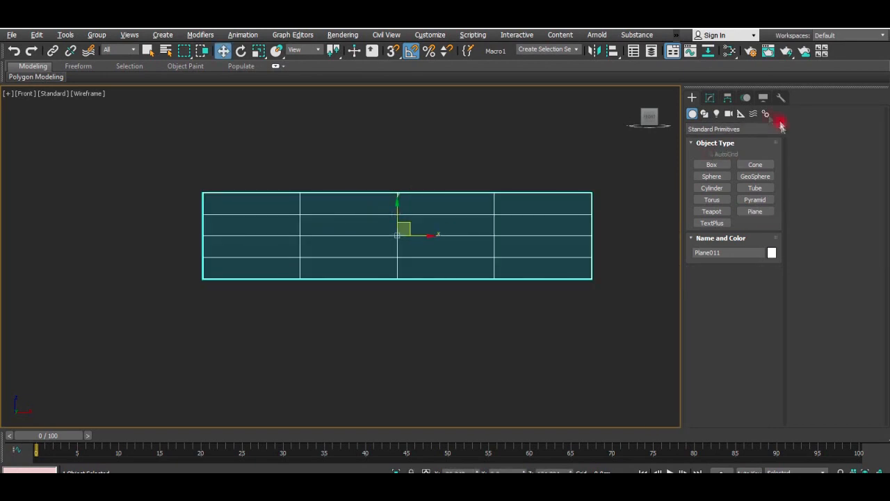
# Step: Set the strap plane's width segments to 10, with 4 length segments
pyautogui.click(716, 97)
pyautogui.click(769, 327)
pyautogui.click(768, 333)
pyautogui.moveTo(768, 340); pyautogui.dragTo(769, 344)
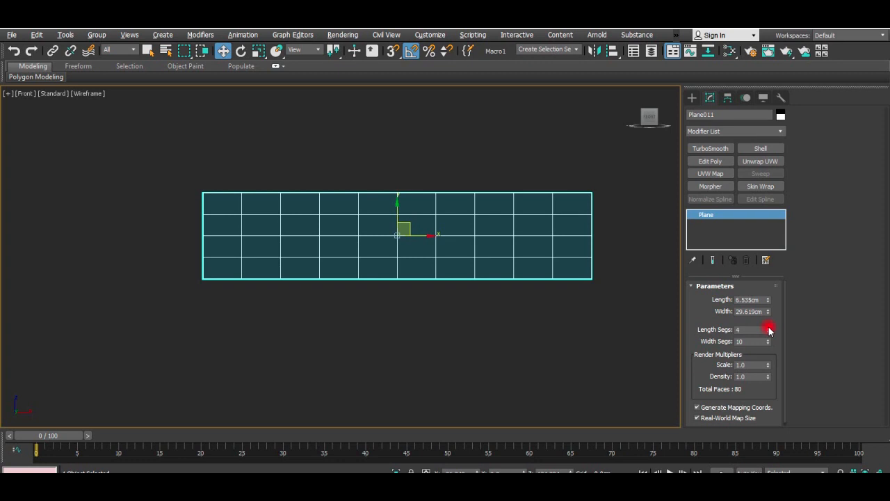
# Step: Add Edit Poly to the plane and extrude edges at its left end outward, upward and downward to form a wider head
pyautogui.click(711, 165)
pyautogui.moveTo(184, 212); pyautogui.dragTo(278, 212, button='middle')
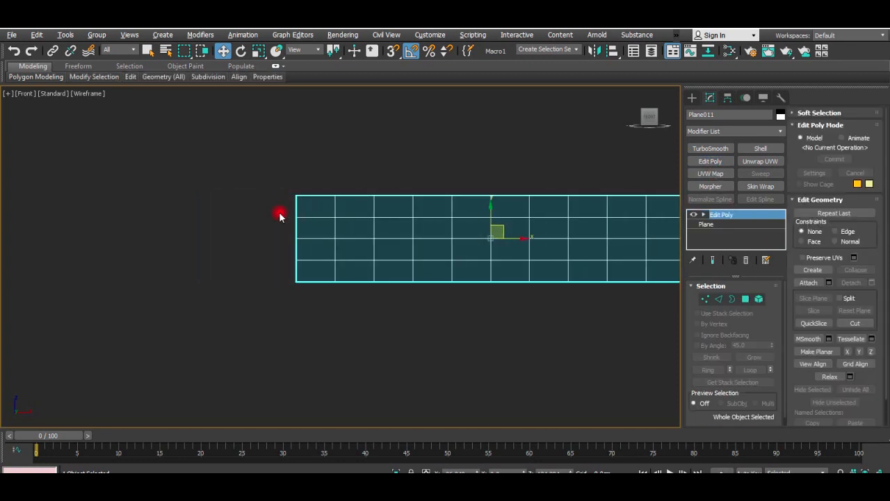
pyautogui.press('2')
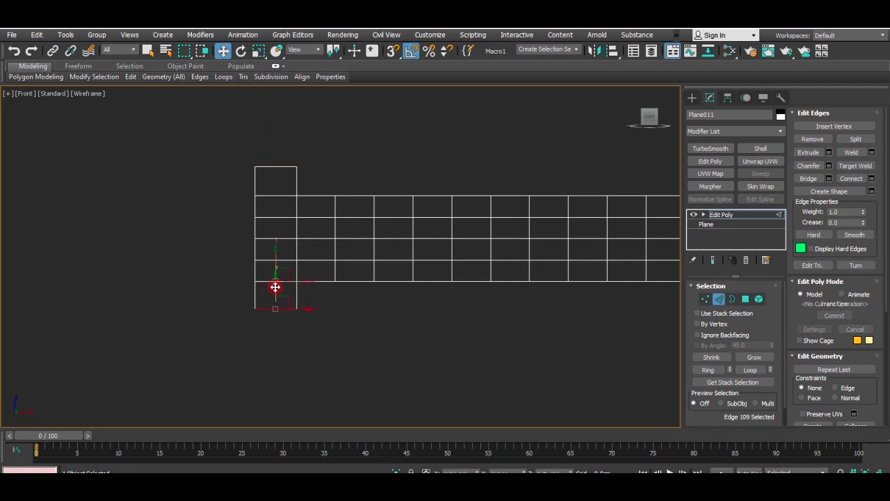
pyautogui.moveTo(253, 184); pyautogui.dragTo(303, 194, button='middle')
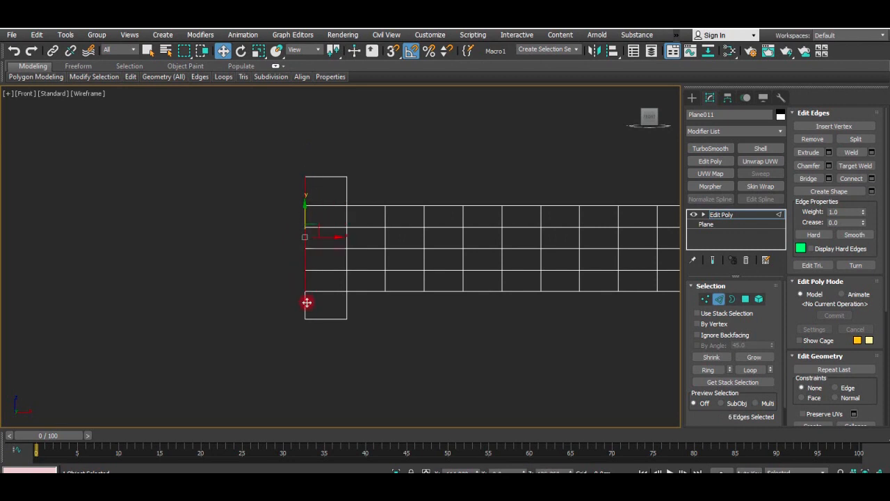
# Step: Extend the head's six end edges outward and scale them together vertically into a tapered tip
pyautogui.keyDown('shift'); pyautogui.moveTo(285, 244); pyautogui.dragTo(272, 244); pyautogui.keyUp('shift')
pyautogui.press('r')
pyautogui.moveTo(251, 215); pyautogui.dragTo(296, 313)
pyautogui.moveTo(307, 206); pyautogui.dragTo(251, 237)
# Step: Move the two middle edges of the strap's tip slightly outward to round its point
pyautogui.scroll(2, 251, 237)
pyautogui.click(255, 240)
pyautogui.scroll(2, 255, 249)
pyautogui.keyDown('ctrl'); pyautogui.click(255, 256); pyautogui.keyUp('ctrl')
pyautogui.press('w')
pyautogui.moveTo(277, 265); pyautogui.dragTo(248, 261)
pyautogui.click(338, 230)
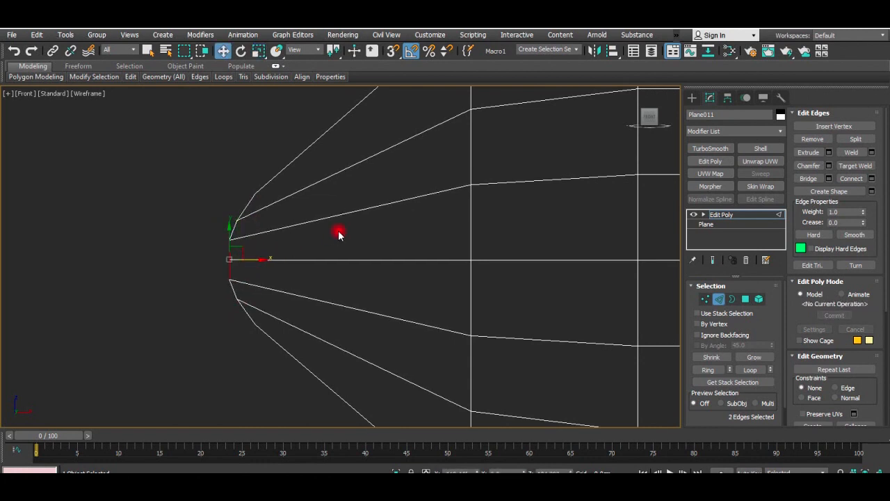
# Step: Connect the tapered section's lengthwise edges with a vertical edge line and scale it taller to curve the head's outline
pyautogui.scroll(-2, 271, 236)
pyautogui.press('2')
pyautogui.press('2')
pyautogui.moveTo(276, 159); pyautogui.dragTo(261, 299)
pyautogui.click(842, 181)
pyautogui.press('e')
pyautogui.press('r')
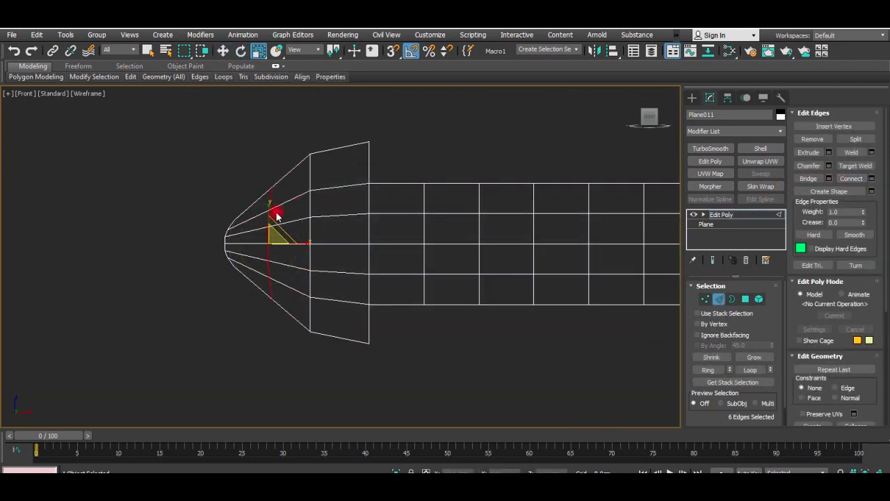
pyautogui.moveTo(269, 206); pyautogui.dragTo(271, 201)
# Step: Add two more vertical edge lines across the wide part of the head and scale them vertically to smooth the curve
pyautogui.moveTo(342, 135); pyautogui.dragTo(356, 367)
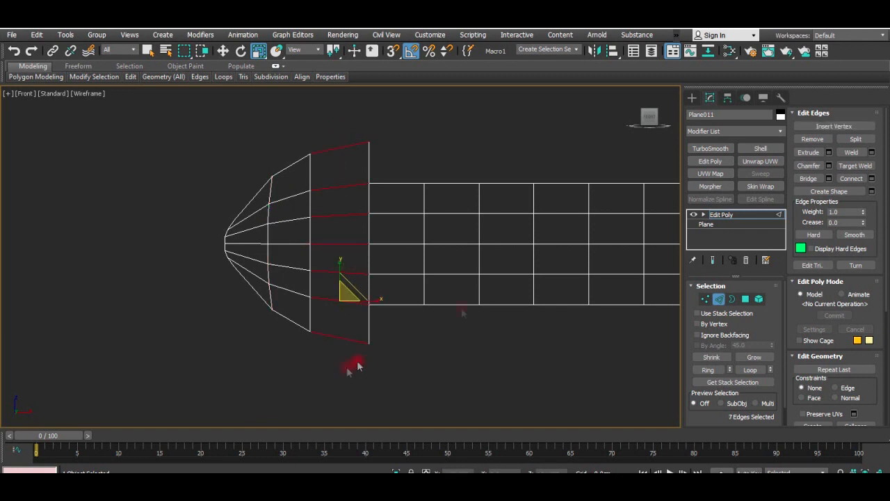
pyautogui.click(850, 178)
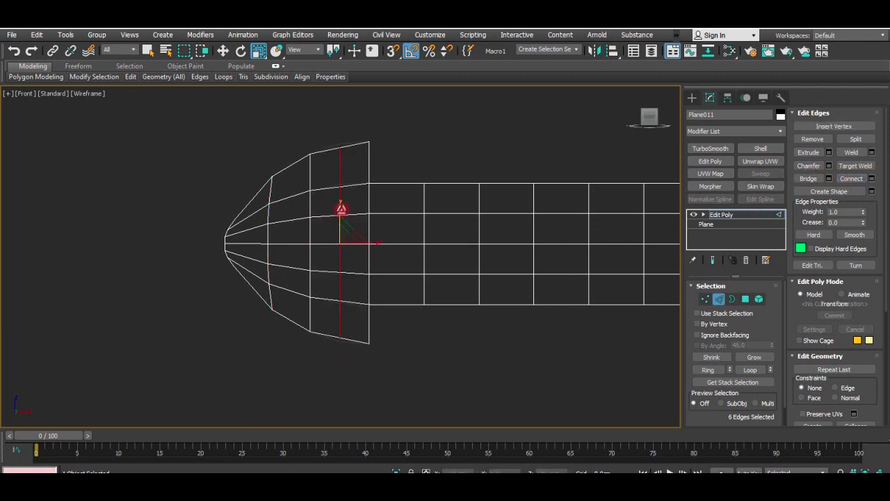
pyautogui.moveTo(295, 151); pyautogui.dragTo(300, 333)
pyautogui.click(848, 179)
pyautogui.moveTo(288, 214); pyautogui.dragTo(290, 209)
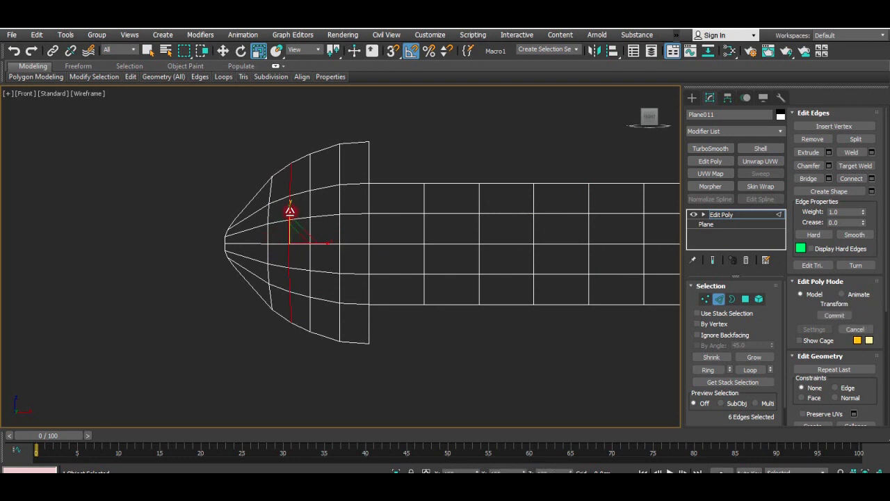
# Step: Connect the edges nearest the strap's tip with another vertical edge line and scale it vertically to round the outline
pyautogui.scroll(-4, 390, 264)
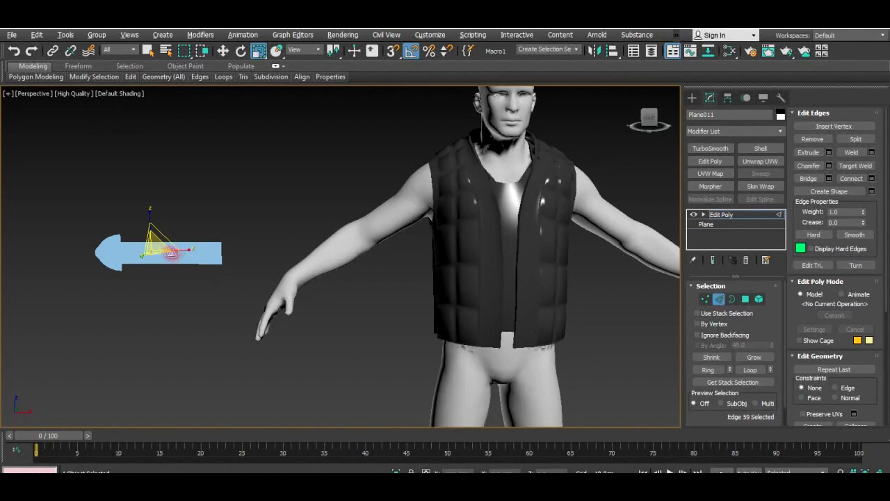
pyautogui.press('z')
pyautogui.scroll(-5, 322, 283)
pyautogui.moveTo(308, 281)
pyautogui.keyDown('alt'); pyautogui.mouseDown(button='middle')
pyautogui.moveTo(343, 285)
pyautogui.moveTo(318, 279)
pyautogui.mouseUp(button='middle'); pyautogui.keyUp('alt')
pyautogui.hotkey('alt', 'w')
pyautogui.rightClick(435, 171)
pyautogui.hotkey('alt', 'w')
pyautogui.scroll(2, 274, 255)
pyautogui.moveTo(281, 218); pyautogui.dragTo(303, 328)
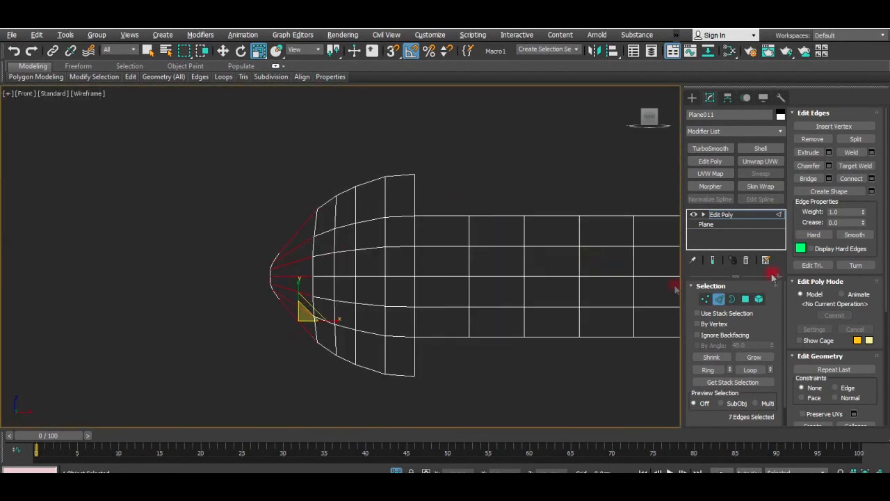
pyautogui.click(852, 180)
pyautogui.scroll(3, 281, 274)
pyautogui.moveTo(307, 246); pyautogui.dragTo(308, 233)
pyautogui.scroll(-3, 308, 237)
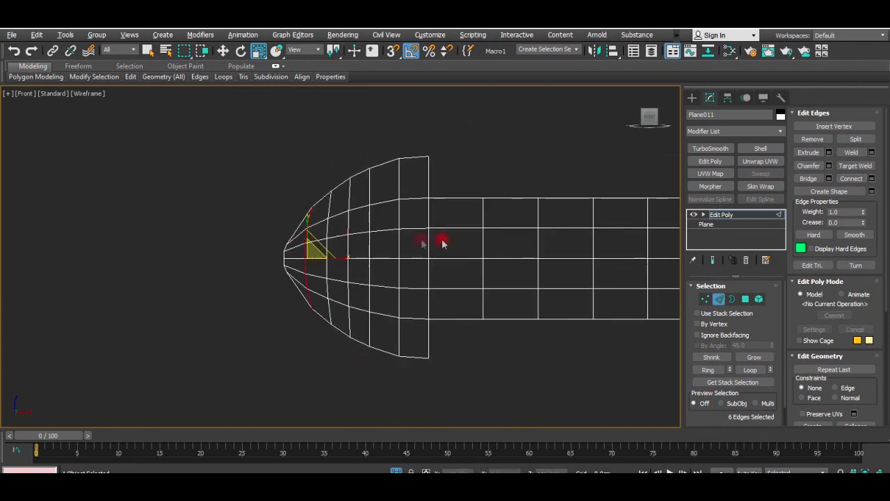
# Step: Extrude the strap's open border backward to give it thickness and display its mesh edges in the perspective view
pyautogui.scroll(-2, 442, 241)
pyautogui.scroll(-2, 480, 284)
pyautogui.moveTo(480, 284); pyautogui.dragTo(438, 274, button='middle')
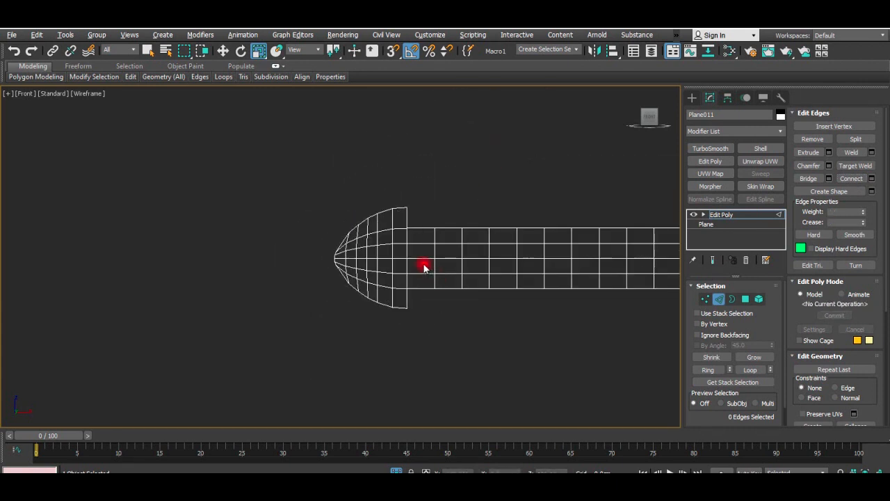
pyautogui.scroll(-3, 421, 272)
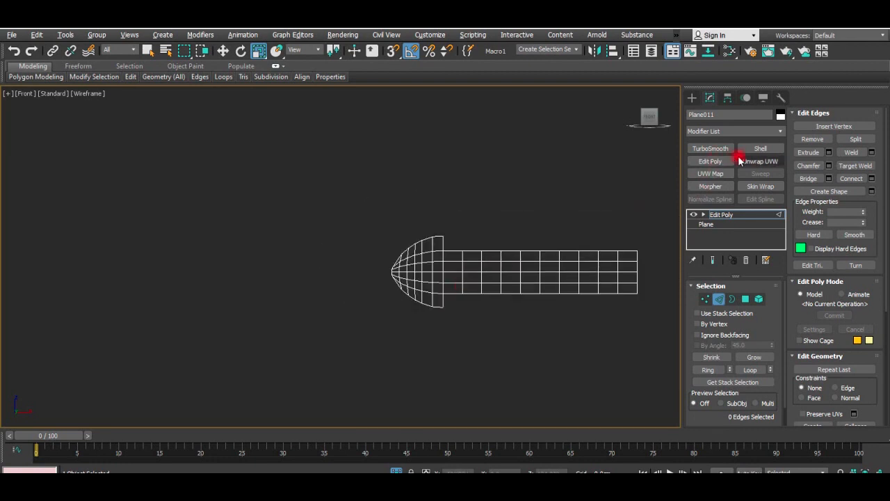
pyautogui.click(732, 299)
pyautogui.click(534, 251)
pyautogui.press('p')
pyautogui.keyDown('alt'); pyautogui.moveTo(489, 340); pyautogui.dragTo(267, 285, button='middle'); pyautogui.keyUp('alt')
pyautogui.press('w')
pyautogui.keyDown('shift'); pyautogui.moveTo(261, 283); pyautogui.dragTo(294, 267); pyautogui.keyUp('shift')
pyautogui.press('F4')
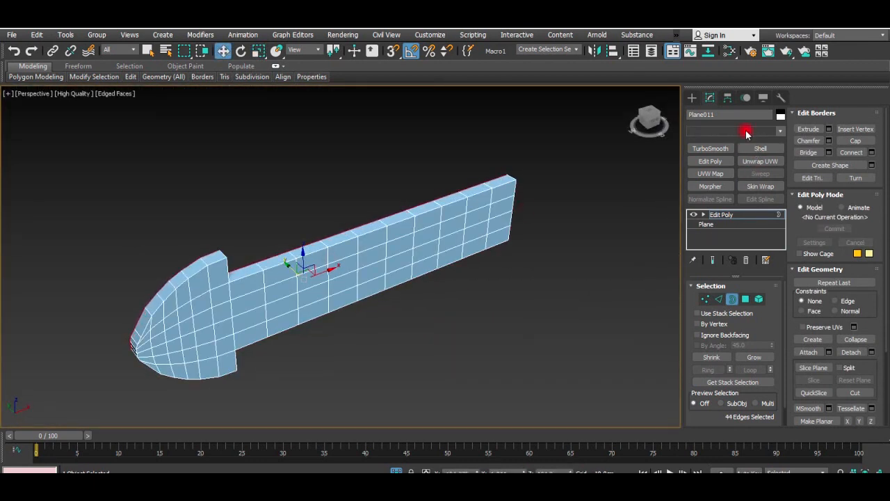
# Step: Add a Symmetry modifier to the strap with the mirror axis set to Z, so its front is mirrored through the thickness
pyautogui.click(746, 132)
pyautogui.scroll(-10, 737, 140)
pyautogui.click(703, 244)
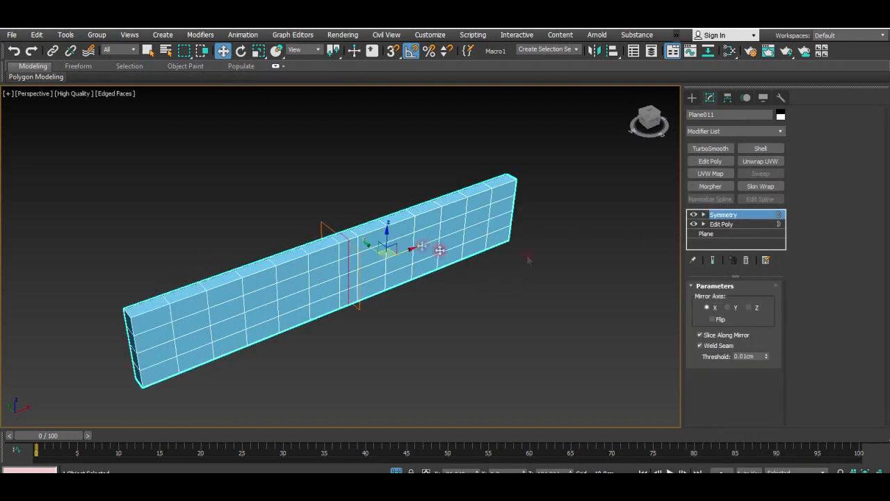
pyautogui.click(728, 308)
pyautogui.keyDown('alt'); pyautogui.moveTo(368, 240); pyautogui.dragTo(380, 249, button='middle'); pyautogui.keyUp('alt')
pyautogui.moveTo(373, 246); pyautogui.dragTo(327, 254)
pyautogui.hotkey('ctrl', 'z')
pyautogui.click(725, 215)
pyautogui.click(748, 307)
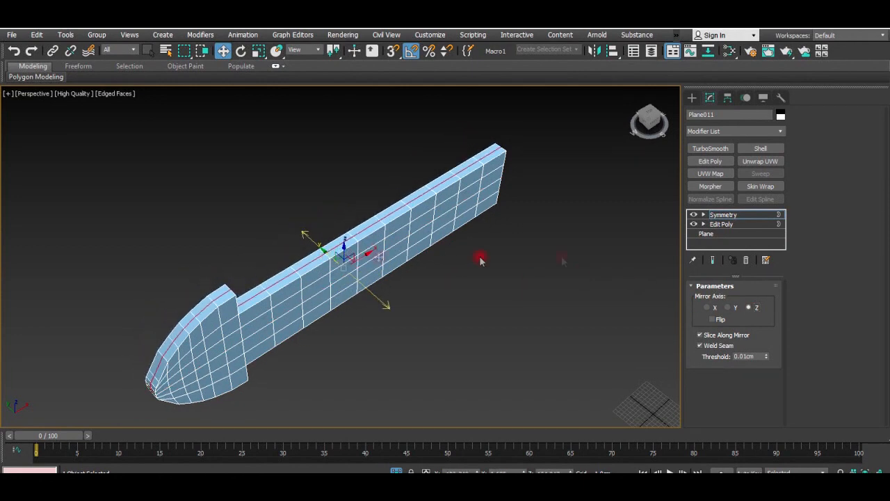
pyautogui.click(710, 160)
pyautogui.press('2')
pyautogui.doubleClick(314, 270)
pyautogui.keyDown('alt'); pyautogui.moveTo(300, 303); pyautogui.dragTo(247, 265, button='middle'); pyautogui.keyUp('alt')
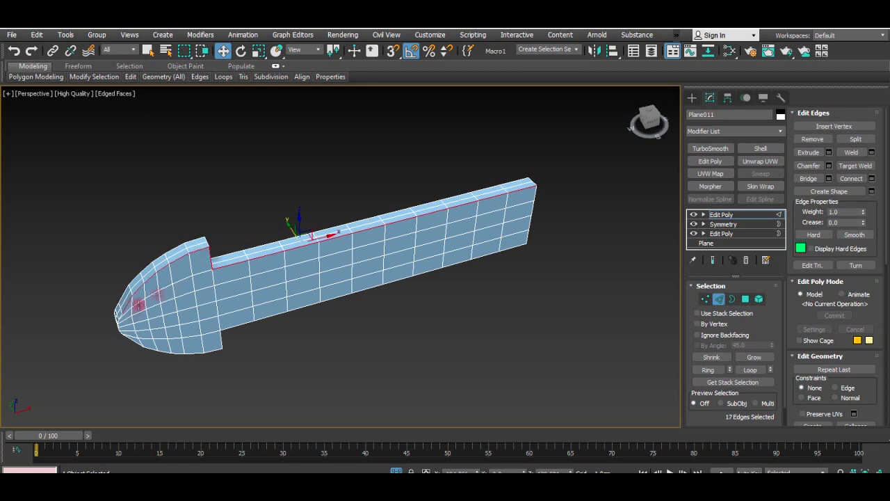
pyautogui.keyDown('ctrl'); pyautogui.doubleClick(221, 344); pyautogui.keyUp('ctrl')
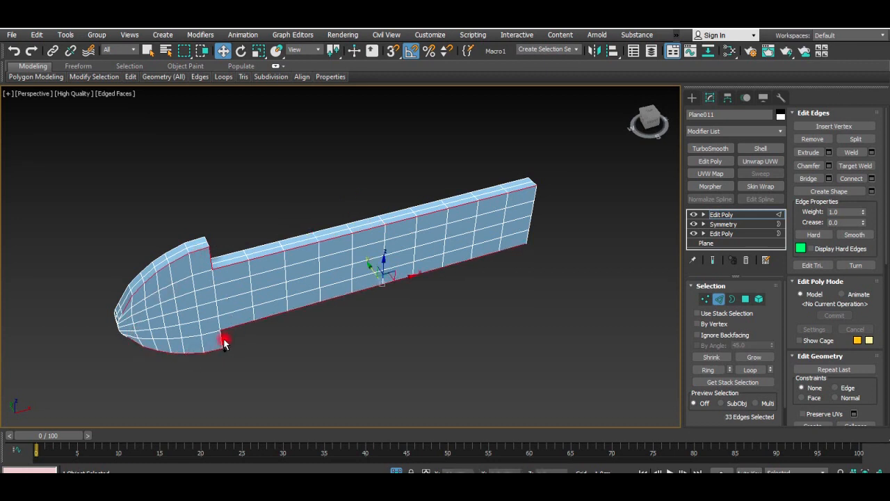
pyautogui.keyDown('alt'); pyautogui.moveTo(229, 341); pyautogui.dragTo(314, 284, button='middle'); pyautogui.keyUp('alt')
pyautogui.scroll(6, 296, 282)
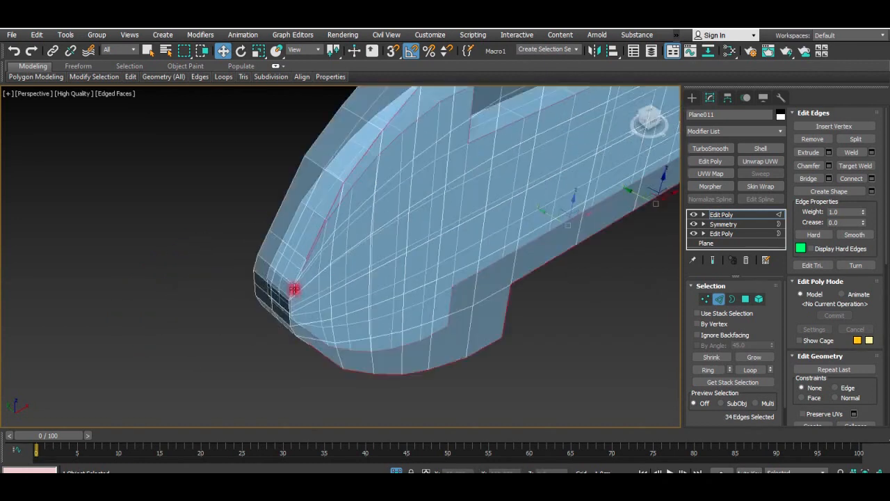
pyautogui.keyDown('ctrl'); pyautogui.doubleClick(291, 295); pyautogui.keyUp('ctrl')
pyautogui.keyDown('alt'); pyautogui.moveTo(321, 335); pyautogui.dragTo(334, 254, button='middle'); pyautogui.keyUp('alt')
pyautogui.scroll(-3, 441, 220)
pyautogui.moveTo(441, 220); pyautogui.dragTo(286, 335, button='middle')
pyautogui.click(748, 263)
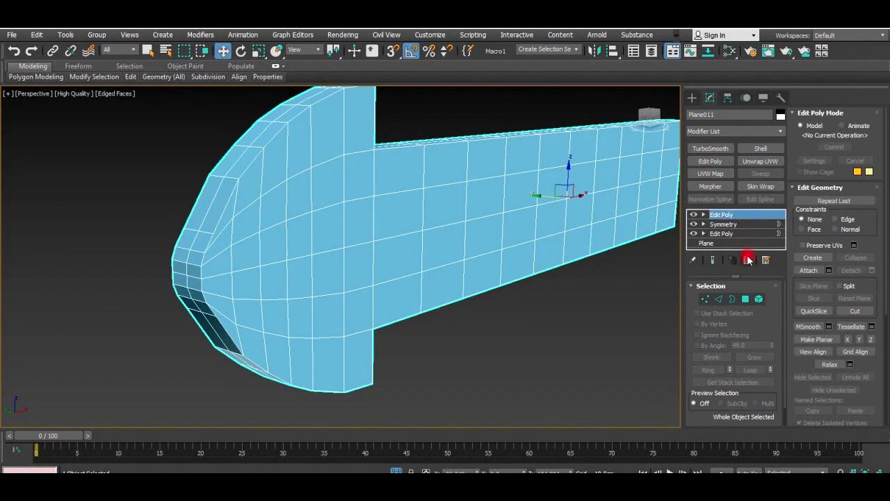
# Step: Try chamfering the outline edges of the strap's front face by 0.032 cm in the base Edit Poly
pyautogui.click(745, 224)
pyautogui.doubleClick(249, 164)
pyautogui.keyDown('ctrl'); pyautogui.doubleClick(369, 361); pyautogui.keyUp('ctrl')
pyautogui.keyDown('ctrl'); pyautogui.doubleClick(384, 324); pyautogui.keyUp('ctrl')
pyautogui.keyDown('ctrl'); pyautogui.doubleClick(393, 149); pyautogui.keyUp('ctrl')
pyautogui.keyDown('alt'); pyautogui.moveTo(372, 125); pyautogui.dragTo(584, 160, button='middle'); pyautogui.keyUp('alt')
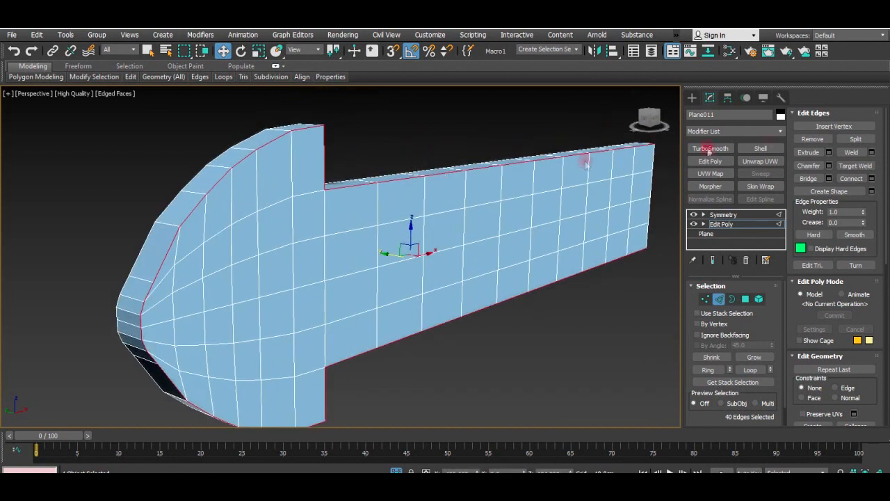
pyautogui.click(828, 166)
pyautogui.moveTo(348, 279)
pyautogui.mouseDown()
pyautogui.moveTo(349, 268)
pyautogui.moveTo(349, 278)
pyautogui.mouseUp()
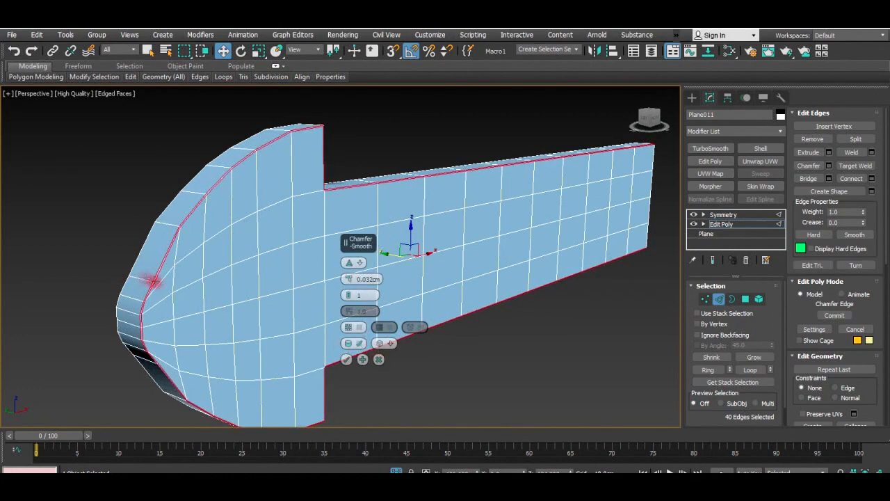
pyautogui.click(379, 360)
# Step: Remove the two short edges that cross the strap's thickness just above and below the rounded tip
pyautogui.press('2')
pyautogui.click(142, 278)
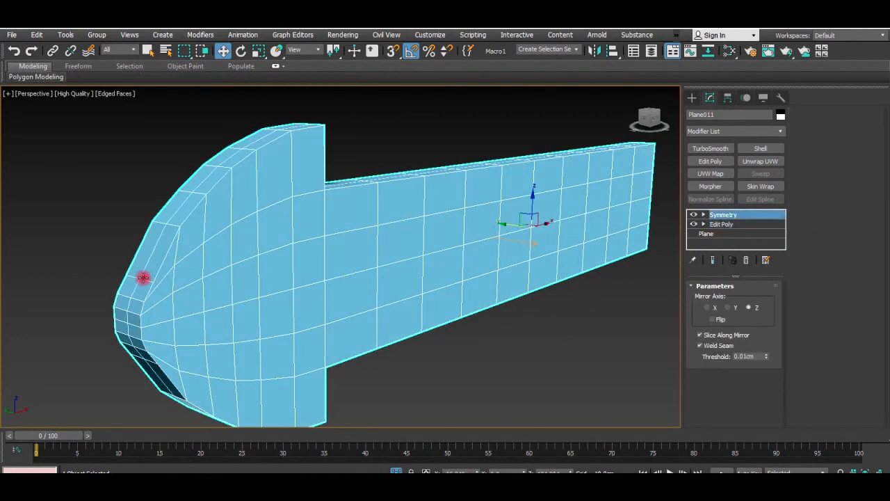
pyautogui.click(699, 223)
pyautogui.press('2')
pyautogui.click(139, 279)
pyautogui.keyDown('ctrl'); pyautogui.click(145, 357); pyautogui.keyUp('ctrl')
pyautogui.click(812, 139)
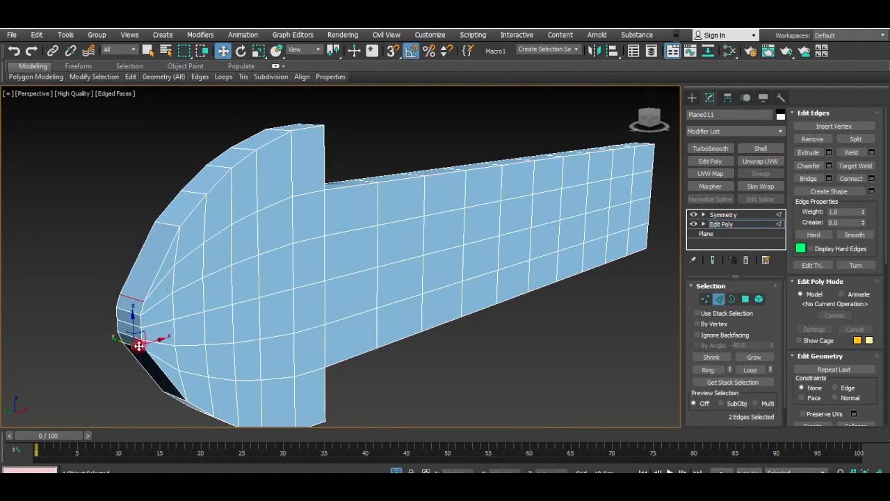
# Step: Spread the vertices around the strap's tip vertically with the Edge constraint to even out the rounded outline
pyautogui.keyDown('ctrl'); pyautogui.click(706, 299); pyautogui.keyUp('ctrl')
pyautogui.press('r')
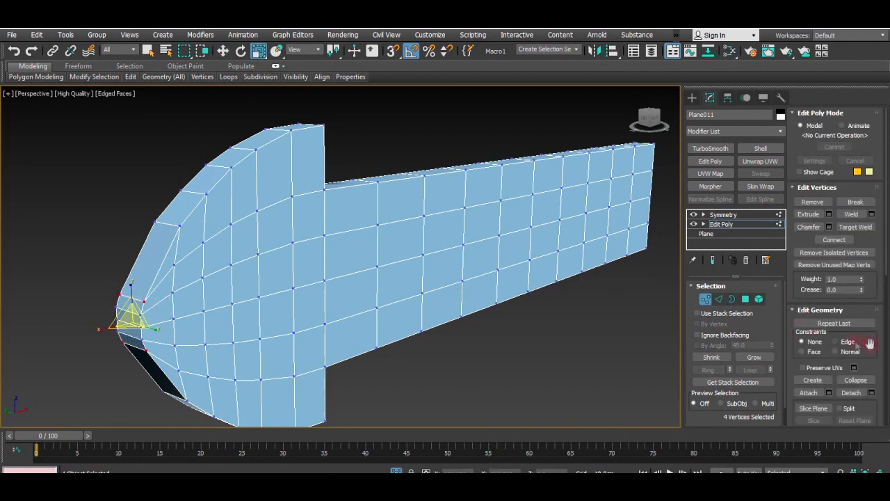
pyautogui.moveTo(132, 291); pyautogui.dragTo(146, 252)
pyautogui.press('w')
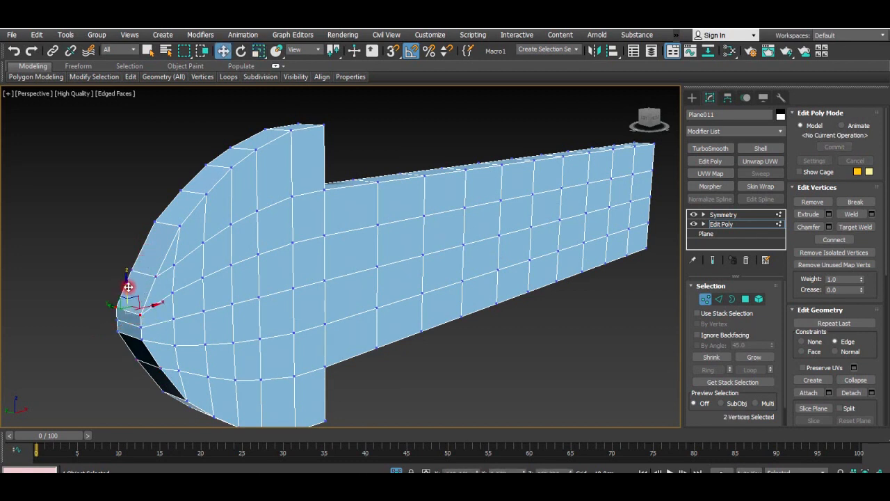
pyautogui.press('r')
pyautogui.moveTo(130, 311); pyautogui.dragTo(137, 262)
pyautogui.keyDown('alt'); pyautogui.moveTo(241, 287); pyautogui.dragTo(207, 287, button='middle'); pyautogui.keyUp('alt')
pyautogui.click(151, 278)
pyautogui.keyDown('ctrl'); pyautogui.click(139, 271); pyautogui.keyUp('ctrl')
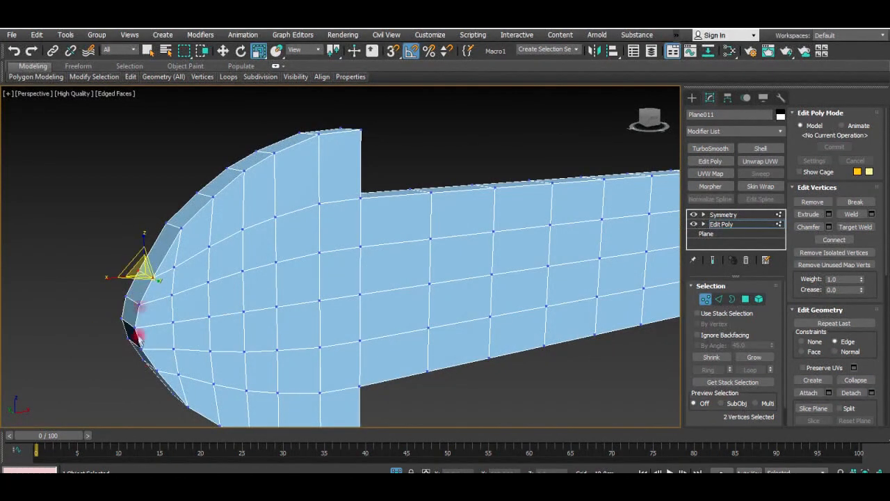
pyautogui.moveTo(144, 304); pyautogui.dragTo(148, 285)
# Step: Start a Quad Chamfer on all the outline edges of the strap's front face
pyautogui.keyDown('alt'); pyautogui.moveTo(295, 280); pyautogui.dragTo(199, 228, button='middle'); pyautogui.keyUp('alt')
pyautogui.press('2')
pyautogui.keyDown('ctrl'); pyautogui.doubleClick(313, 210); pyautogui.keyUp('ctrl')
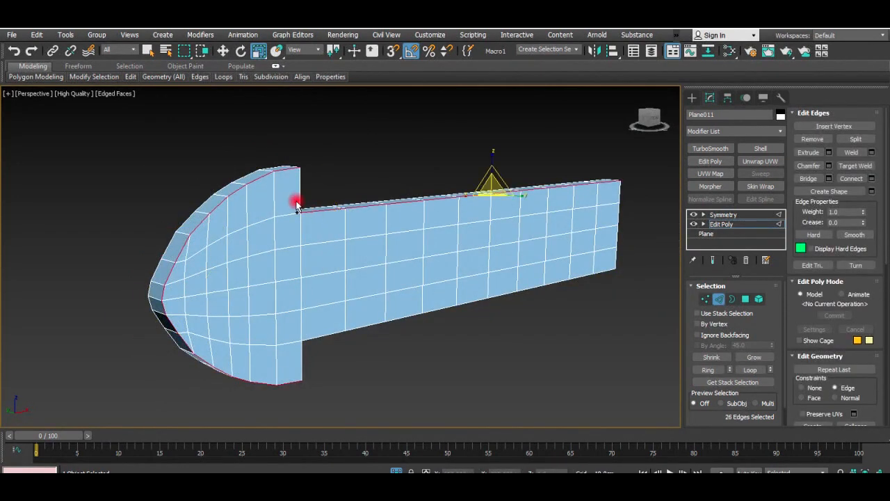
pyautogui.keyDown('ctrl'); pyautogui.doubleClick(310, 342); pyautogui.keyUp('ctrl')
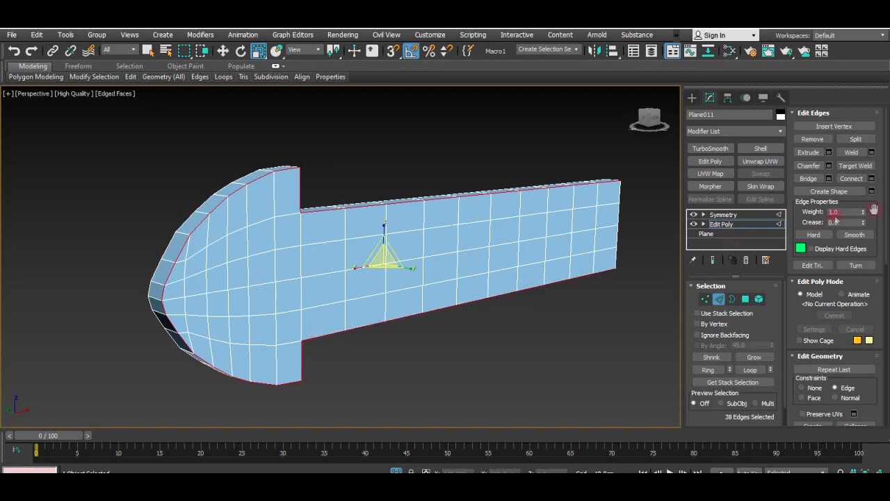
pyautogui.click(830, 167)
pyautogui.moveTo(349, 278); pyautogui.dragTo(349, 273)
pyautogui.keyDown('alt'); pyautogui.moveTo(192, 282); pyautogui.dragTo(142, 261, button='middle'); pyautogui.keyUp('alt')
pyautogui.click(353, 264)
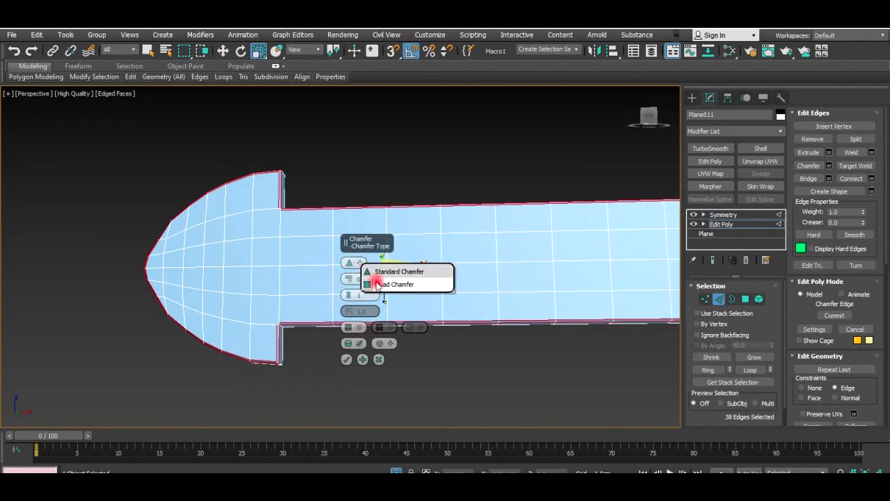
pyautogui.click(376, 283)
# Step: Adjust the chamfer's smoothing, amount and tension while checking the inner corner, and apply it to the outline edges
pyautogui.scroll(5, 283, 324)
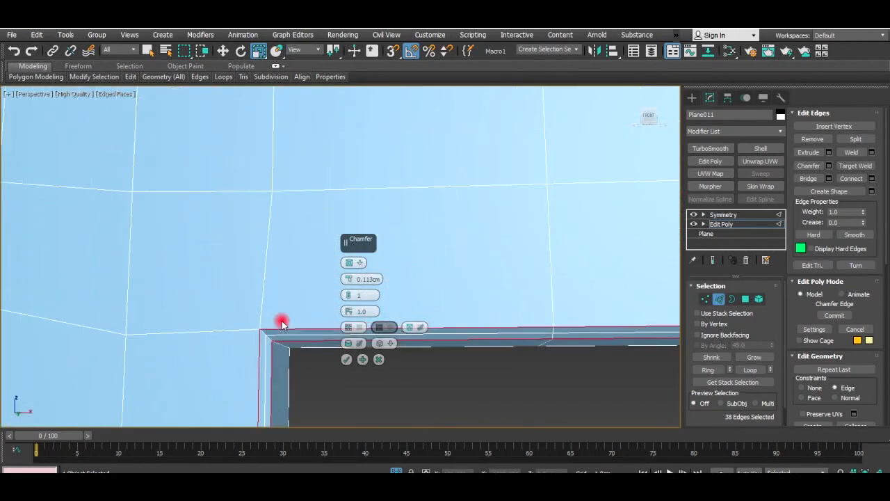
pyautogui.click(359, 343)
pyautogui.moveTo(349, 279); pyautogui.dragTo(354, 279)
pyautogui.moveTo(349, 311); pyautogui.dragTo(373, 53)
pyautogui.moveTo(349, 311); pyautogui.dragTo(349, 242)
pyautogui.click(346, 359)
pyautogui.scroll(-5, 354, 292)
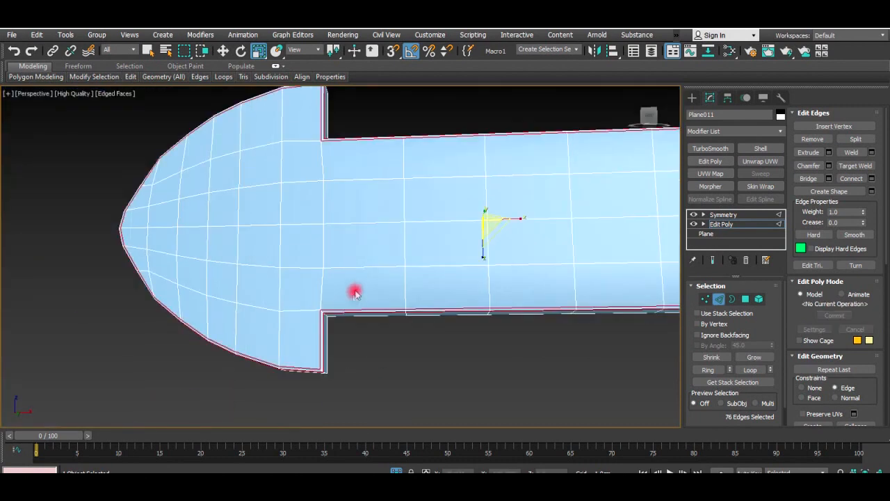
pyautogui.keyDown('alt'); pyautogui.moveTo(397, 232); pyautogui.dragTo(410, 314, button='middle'); pyautogui.keyUp('alt')
pyautogui.scroll(6, 364, 219)
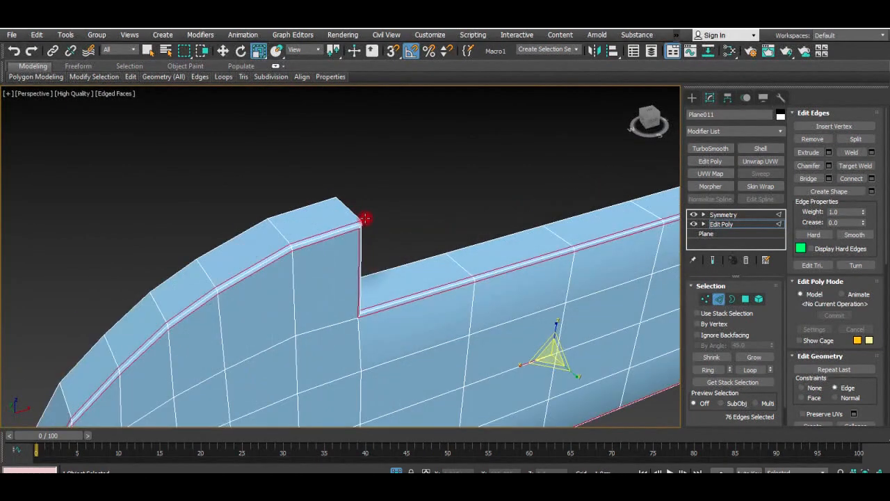
# Step: Add a second Symmetry modifier on the X axis with Flip enabled to mirror the rounded head onto the strap's plain end
pyautogui.click(723, 299)
pyautogui.click(723, 215)
pyautogui.click(543, 172)
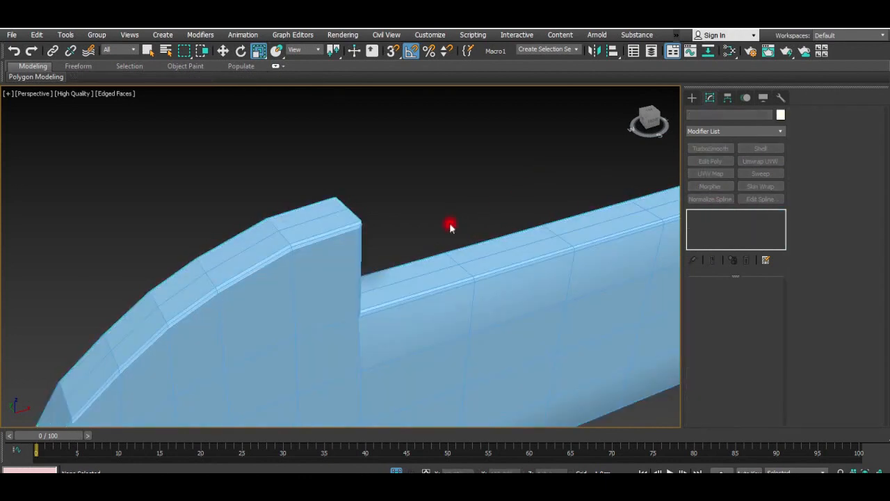
pyautogui.scroll(-5, 452, 228)
pyautogui.click(481, 246)
pyautogui.moveTo(481, 246); pyautogui.dragTo(328, 231, button='middle')
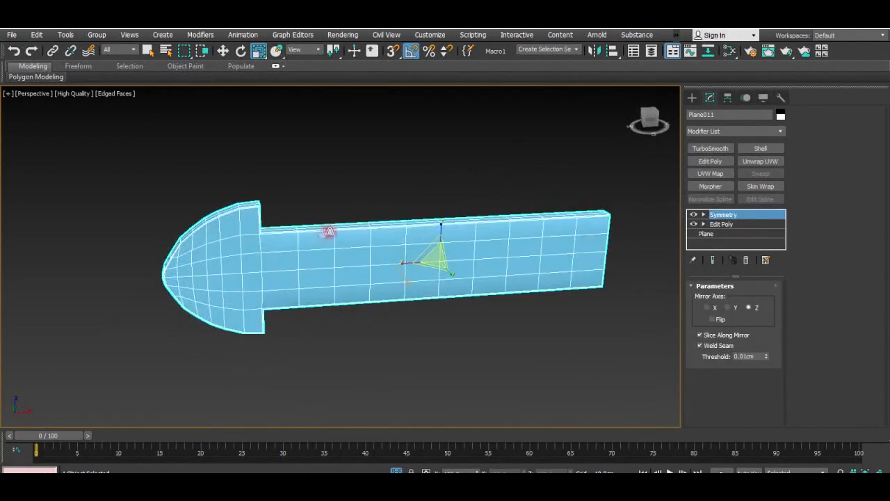
pyautogui.click(721, 132)
pyautogui.scroll(-10, 727, 148)
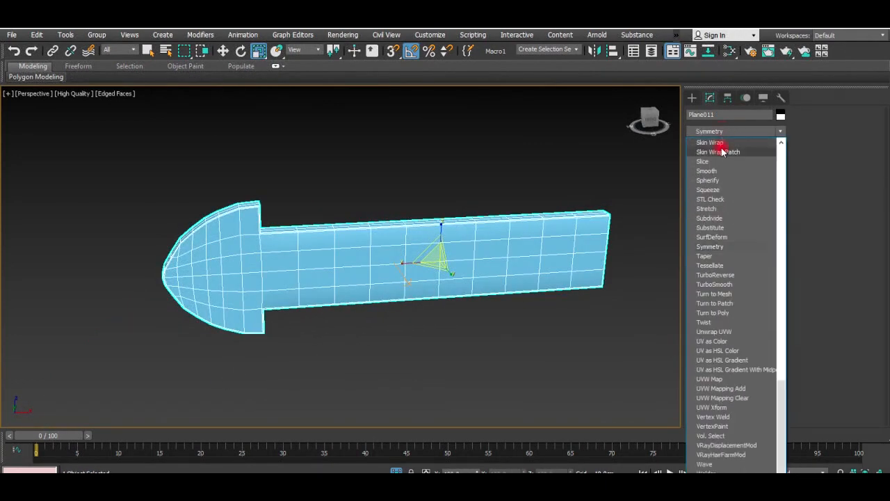
pyautogui.click(723, 246)
pyautogui.click(714, 324)
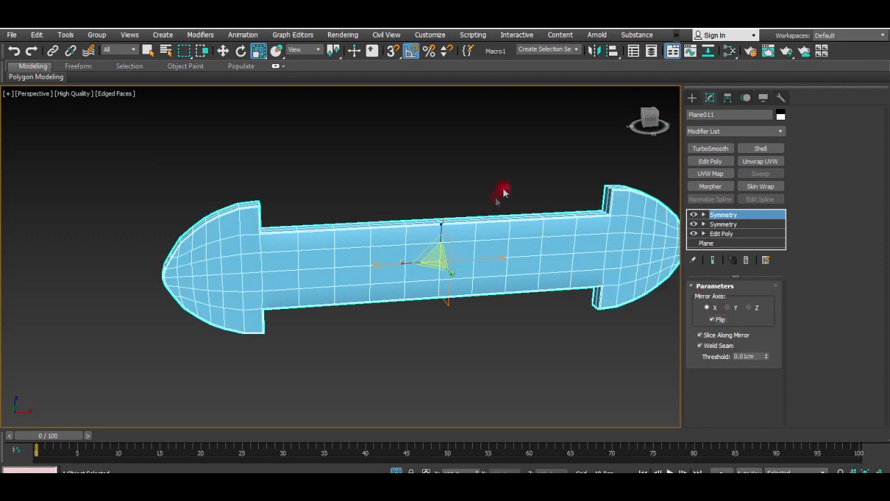
# Step: End the strap's isolation and place a copy of the strap over the character's chest in the front view
pyautogui.hotkey('alt', 'w')
pyautogui.middleClick(538, 198)
pyautogui.hotkey('alt', 'w')
pyautogui.moveTo(539, 198); pyautogui.dragTo(162, 212, button='middle')
pyautogui.scroll(-7, 163, 212)
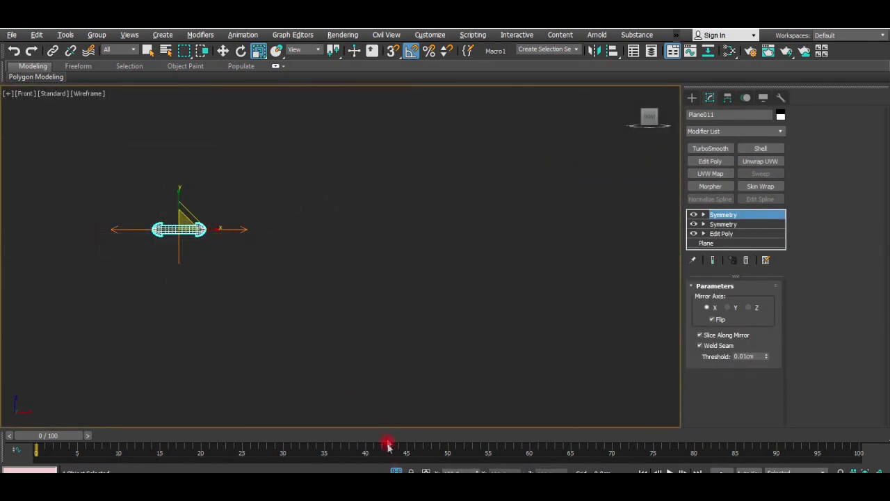
pyautogui.click(396, 471)
pyautogui.press('w')
pyautogui.moveTo(192, 218)
pyautogui.keyDown('shift'); pyautogui.mouseDown()
pyautogui.moveTo(294, 186)
pyautogui.moveTo(294, 194)
pyautogui.mouseUp(); pyautogui.keyUp('shift')
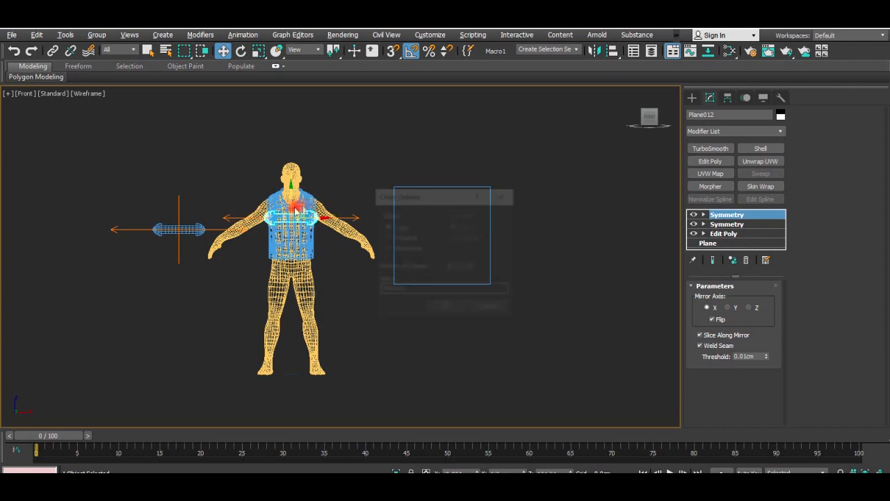
pyautogui.click(449, 308)
# Step: Centre the strap copy on the vest's midline and scale it down to span the front opening
pyautogui.hotkey('alt', 'w')
pyautogui.hotkey('alt', 'w')
pyautogui.scroll(10, 333, 308)
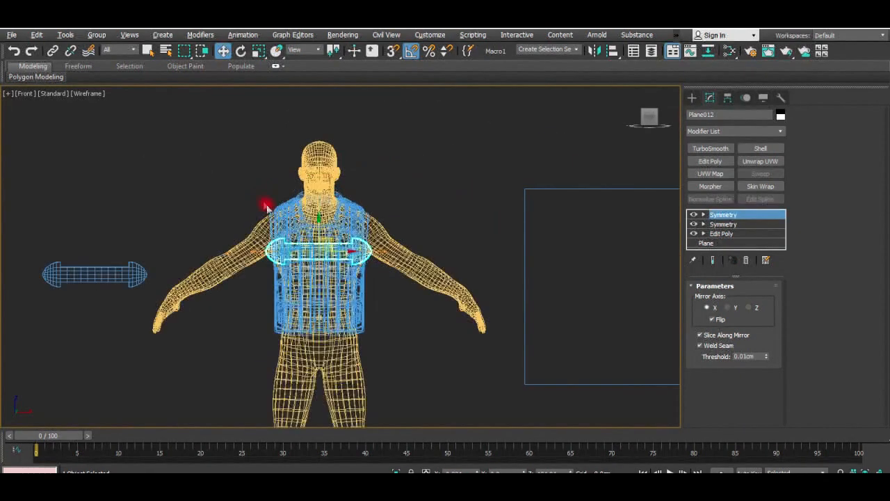
pyautogui.moveTo(334, 307); pyautogui.dragTo(336, 308)
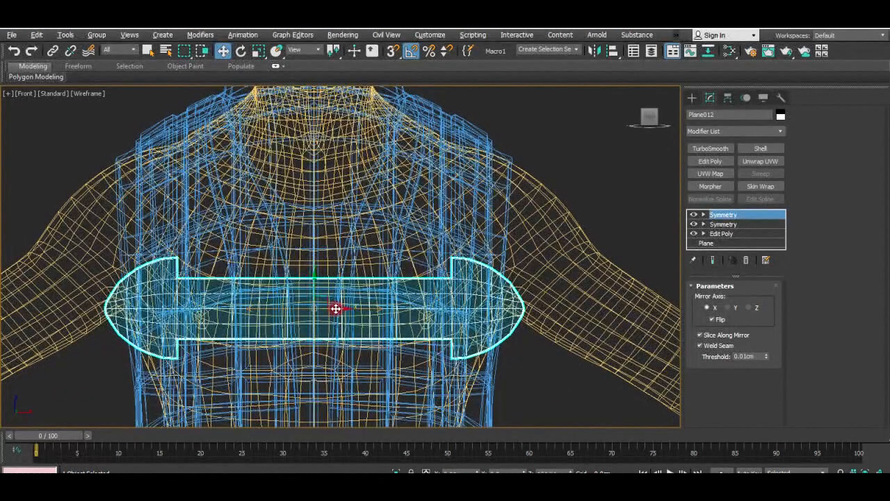
pyautogui.scroll(-7, 325, 301)
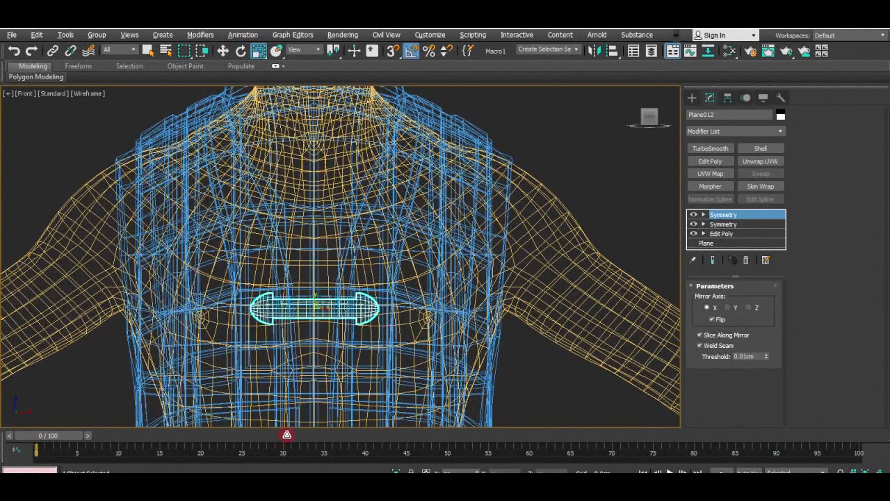
# Step: Tilt the strap copy in the side view to match the chest's slope and position it just in front of the vest
pyautogui.hotkey('alt', 'w')
pyautogui.hotkey('alt', 'w')
pyautogui.scroll(-8, 382, 271)
pyautogui.keyDown('alt'); pyautogui.moveTo(382, 270); pyautogui.dragTo(253, 308, button='middle'); pyautogui.keyUp('alt')
pyautogui.scroll(6, 268, 288)
pyautogui.press('w')
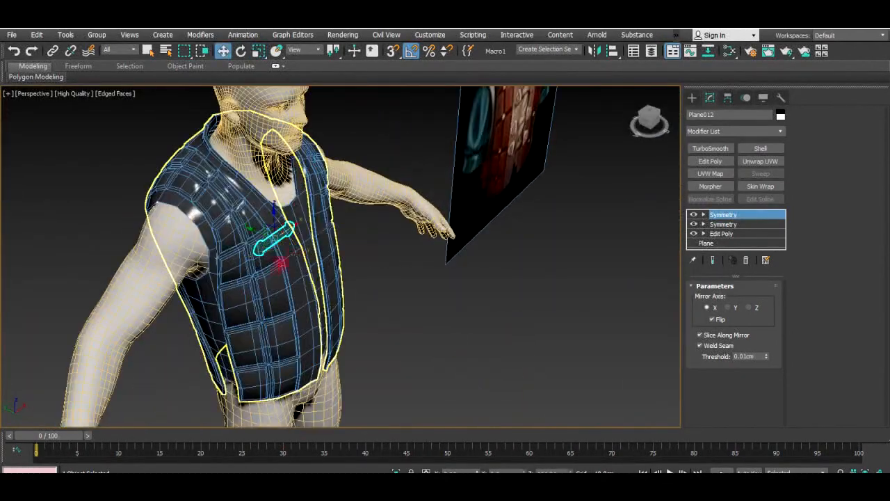
pyautogui.scroll(6, 304, 245)
pyautogui.keyDown('alt'); pyautogui.moveTo(312, 257); pyautogui.dragTo(347, 258, button='middle'); pyautogui.keyUp('alt')
pyautogui.hotkey('alt', 'w')
pyautogui.middleClick(239, 315)
pyautogui.hotkey('alt', 'w')
pyautogui.scroll(4, 334, 197)
pyautogui.press('e')
pyautogui.moveTo(473, 185); pyautogui.dragTo(457, 199)
pyautogui.press('w')
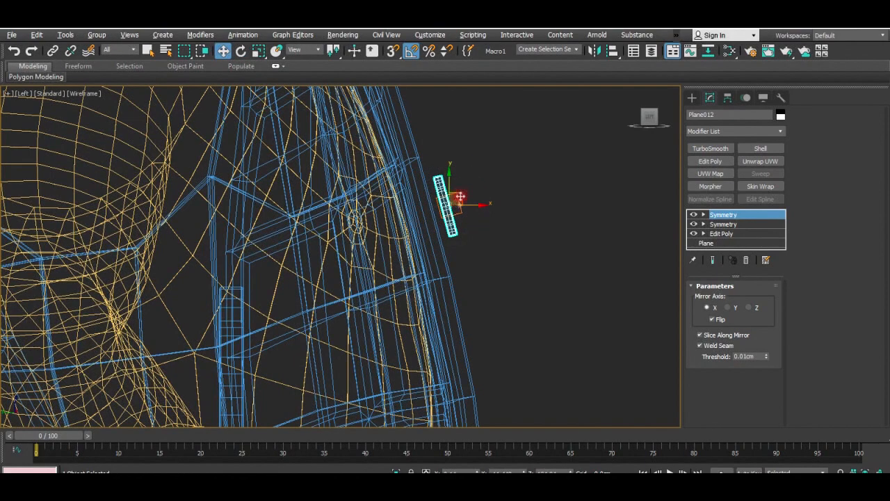
# Step: Add a Bend modifier to the strap copy with an angle of 29 and the bend axis set to X
pyautogui.hotkey('alt', 'w')
pyautogui.middleClick(508, 322)
pyautogui.hotkey('alt', 'w')
pyautogui.keyDown('alt'); pyautogui.moveTo(507, 321); pyautogui.dragTo(409, 306, button='middle'); pyautogui.keyUp('alt')
pyautogui.click(755, 133)
pyautogui.press('b')
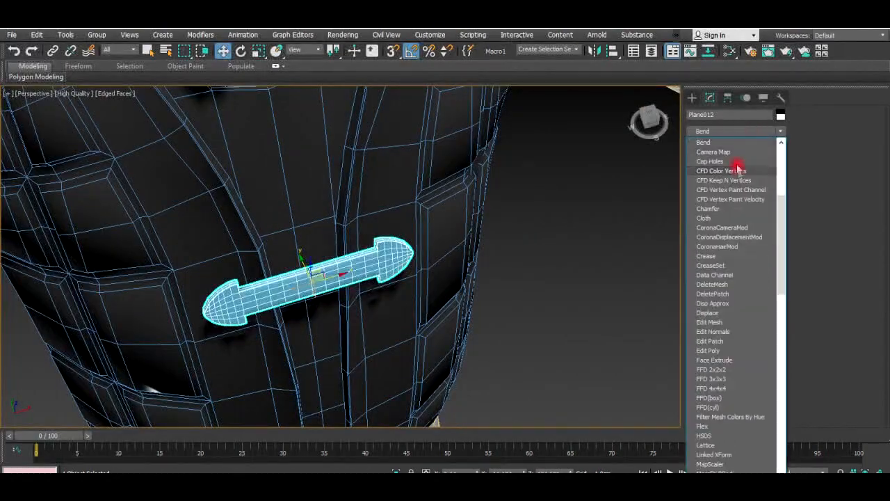
pyautogui.click(730, 144)
pyautogui.keyDown('alt'); pyautogui.moveTo(511, 226); pyautogui.dragTo(538, 239, button='middle'); pyautogui.keyUp('alt')
pyautogui.moveTo(763, 306); pyautogui.dragTo(762, 272)
pyautogui.click(735, 350)
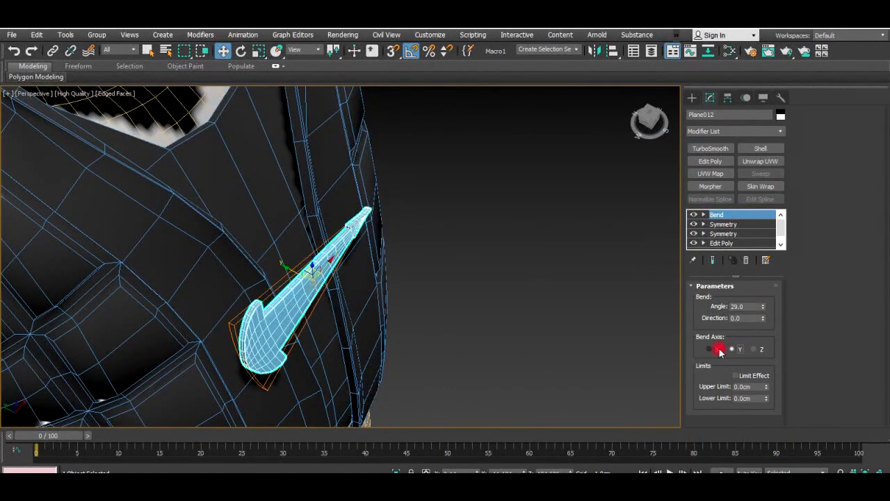
pyautogui.click(718, 349)
# Step: Set the strap copy's bend angle to 44 so that it follows the vest's front curve
pyautogui.keyDown('alt'); pyautogui.moveTo(369, 279); pyautogui.dragTo(606, 244, button='middle'); pyautogui.keyUp('alt')
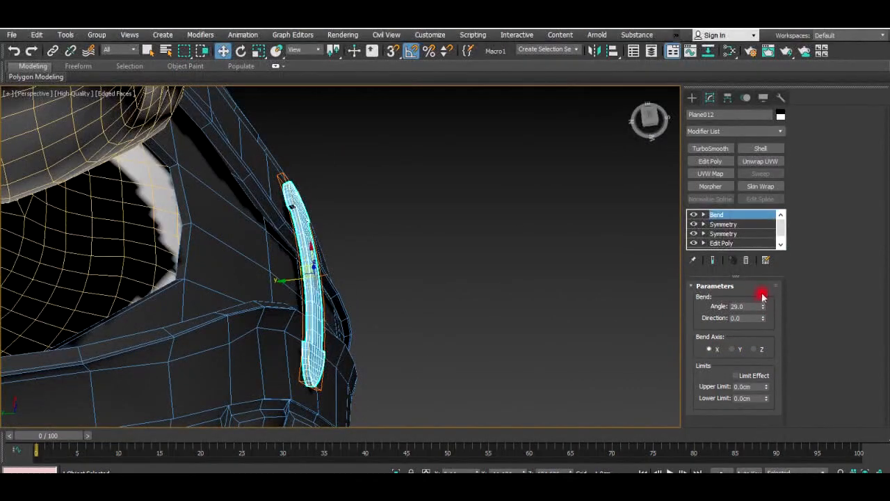
pyautogui.moveTo(762, 307); pyautogui.dragTo(769, 294)
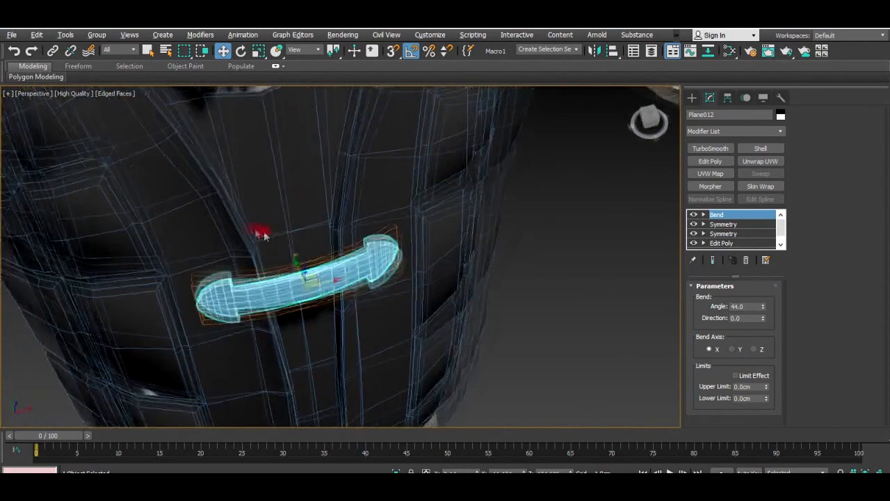
pyautogui.keyDown('alt'); pyautogui.moveTo(258, 233); pyautogui.dragTo(301, 187, button='middle'); pyautogui.keyUp('alt')
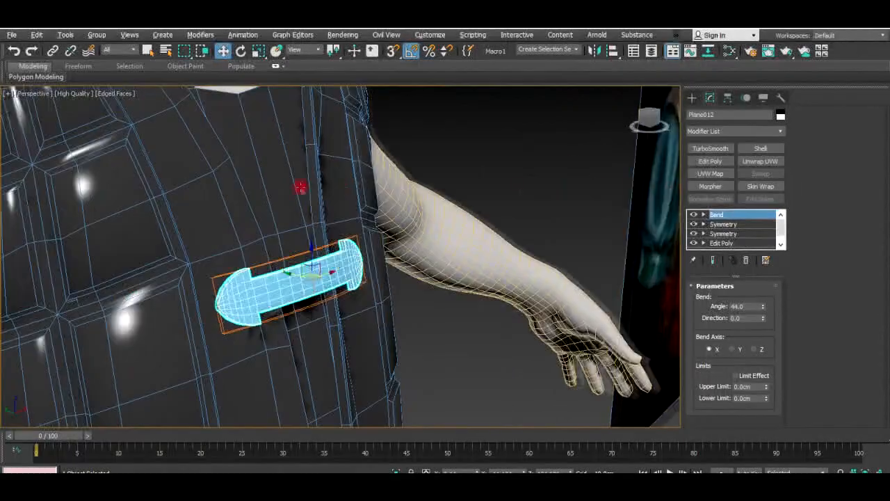
# Step: Assign Material #25 to the bent strap on the vest front
pyautogui.click(719, 216)
pyautogui.click(507, 361)
pyautogui.click(318, 285)
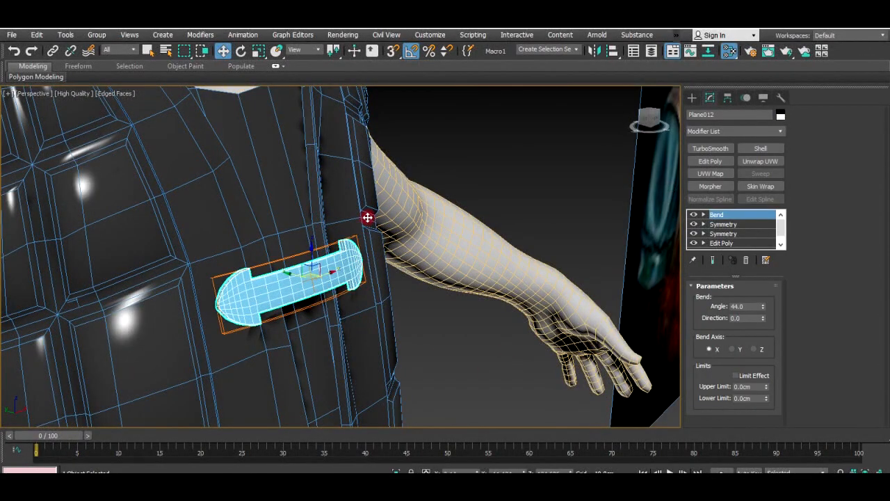
pyautogui.press('m')
pyautogui.click(515, 242)
pyautogui.click(431, 100)
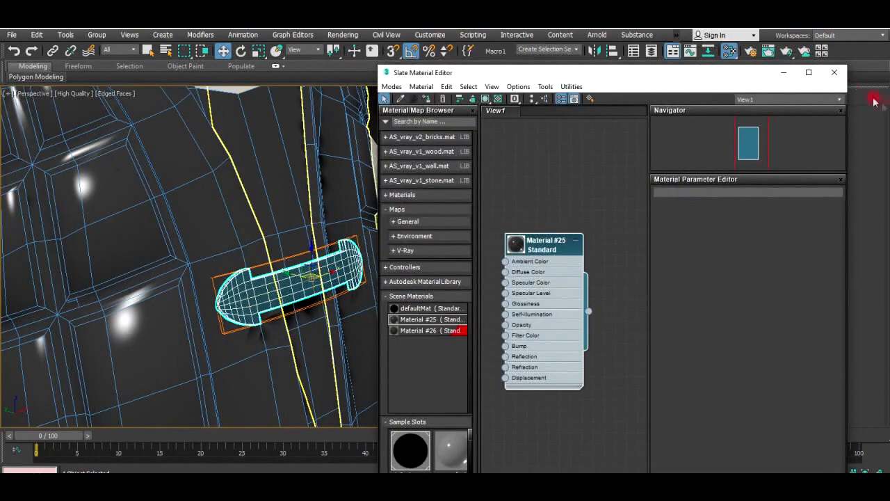
pyautogui.click(835, 73)
# Step: Copy the bent strap down the vest's front profile in the side view, matching the third strap to the slope
pyautogui.click(534, 205)
pyautogui.click(353, 270)
pyautogui.hotkey('alt', 'w')
pyautogui.hotkey('alt', 'w')
pyautogui.moveTo(241, 323); pyautogui.dragTo(332, 179, button='middle')
pyautogui.click(333, 250)
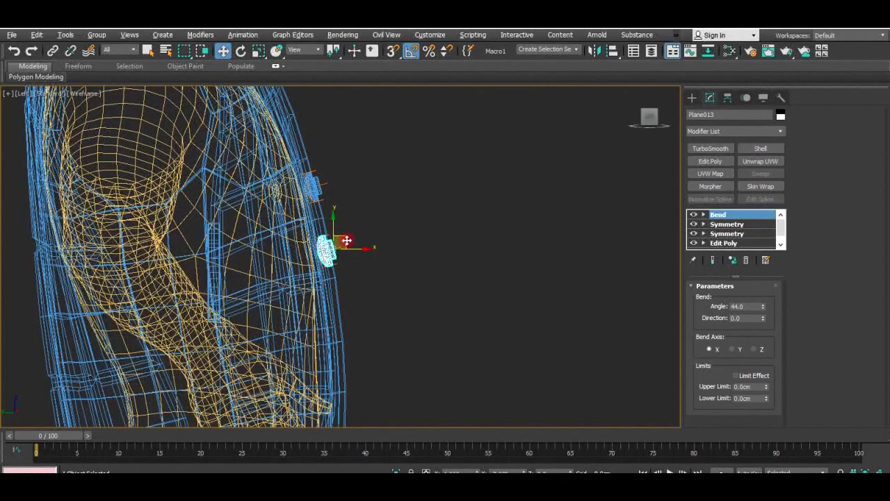
pyautogui.keyDown('shift'); pyautogui.moveTo(346, 240); pyautogui.dragTo(358, 293); pyautogui.keyUp('shift')
pyautogui.click(450, 306)
pyautogui.click(439, 310)
pyautogui.scroll(2, 290, 313)
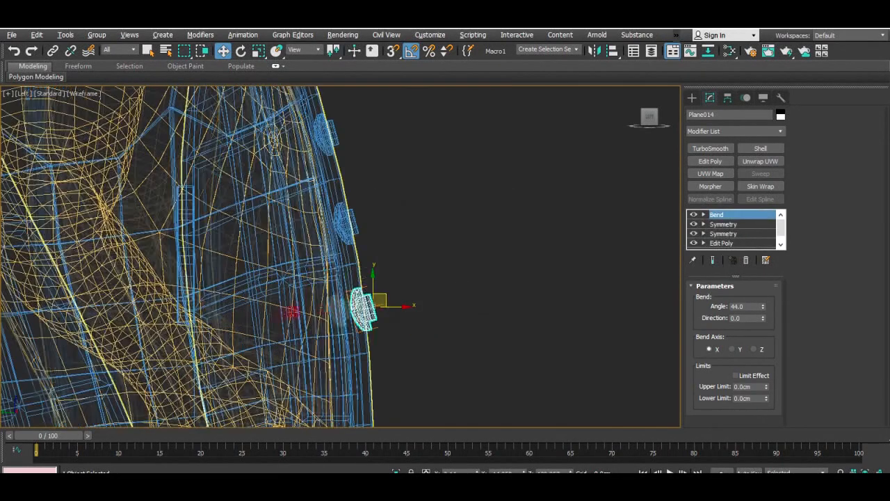
pyautogui.press('e')
pyautogui.press('w')
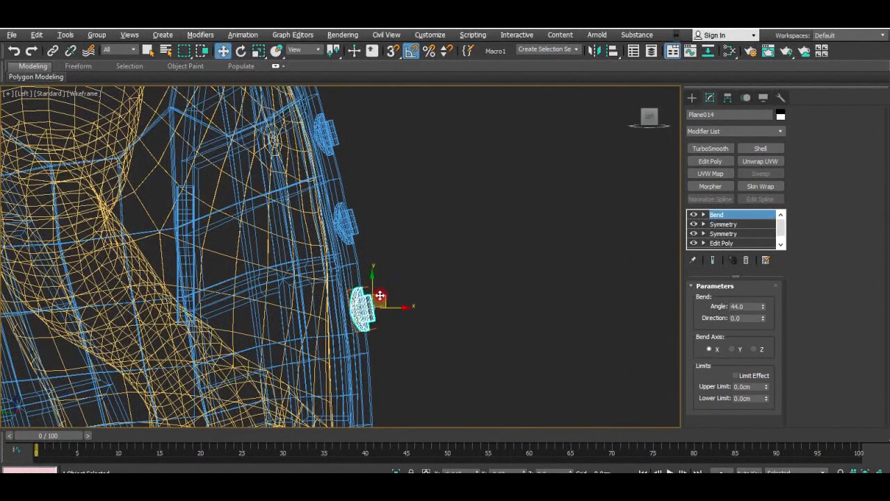
# Step: Copy the lowest strap further down the vest front and rotate the copy by 5 degrees to follow the surface
pyautogui.scroll(-3, 447, 333)
pyautogui.keyDown('shift'); pyautogui.moveTo(352, 196); pyautogui.dragTo(362, 264); pyautogui.keyUp('shift')
pyautogui.click(451, 308)
pyautogui.scroll(2, 358, 260)
pyautogui.press('e')
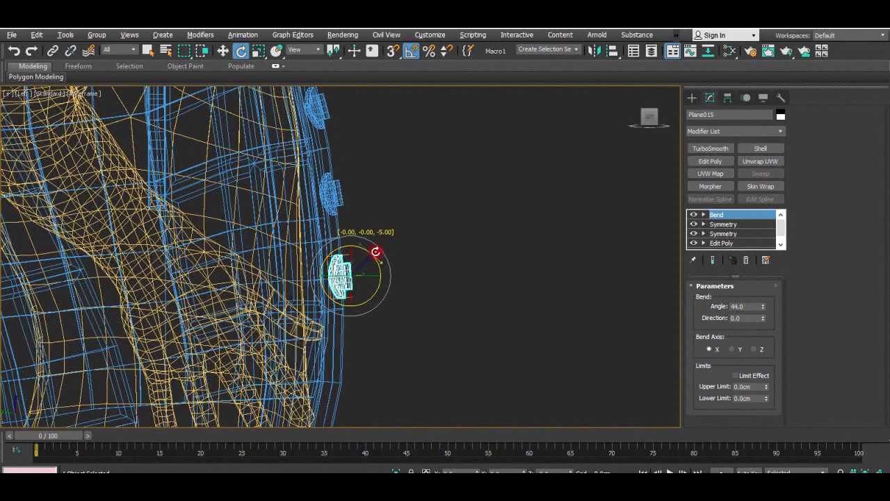
# Step: Examine the row of four straps on the vest in the perspective view with the mesh edges hidden
pyautogui.press('p')
pyautogui.keyDown('alt'); pyautogui.moveTo(460, 313); pyautogui.dragTo(399, 277, button='middle'); pyautogui.keyUp('alt')
pyautogui.scroll(-4, 417, 215)
pyautogui.press('F4')
pyautogui.scroll(-4, 475, 297)
pyautogui.click(510, 308)
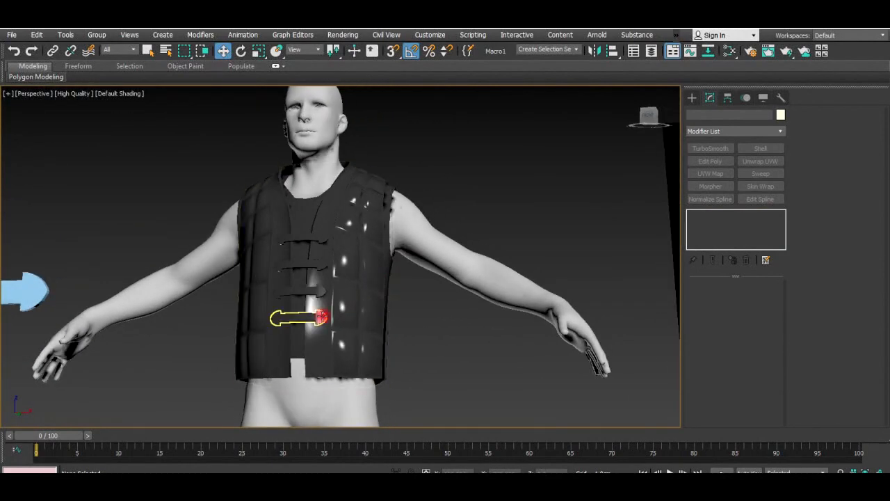
# Step: Add a Smooth modifier with smoothing group 1 to the four vest straps and the large original strap
pyautogui.click(322, 316)
pyautogui.keyDown('ctrl'); pyautogui.click(321, 290); pyautogui.keyUp('ctrl')
pyautogui.keyDown('ctrl'); pyautogui.click(322, 265); pyautogui.keyUp('ctrl')
pyautogui.keyDown('ctrl'); pyautogui.click(322, 241); pyautogui.keyUp('ctrl')
pyautogui.scroll(4, 309, 242)
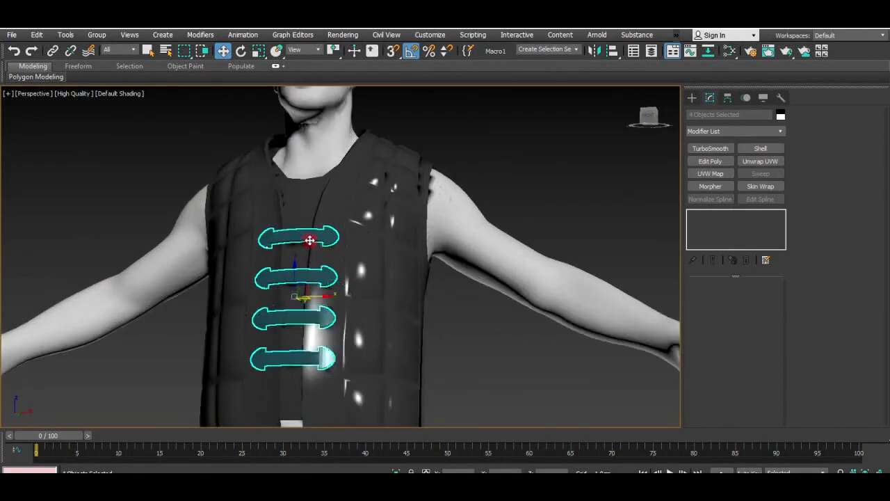
pyautogui.scroll(-4, 309, 240)
pyautogui.click(742, 131)
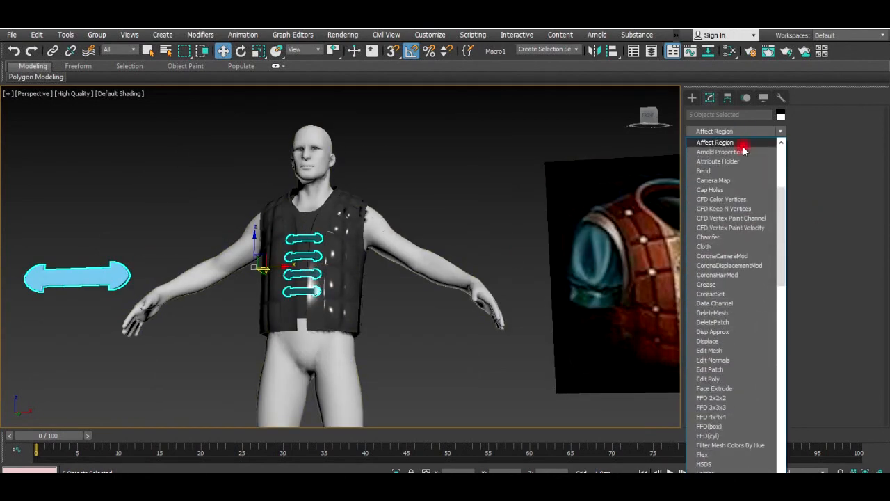
pyautogui.write('sm')
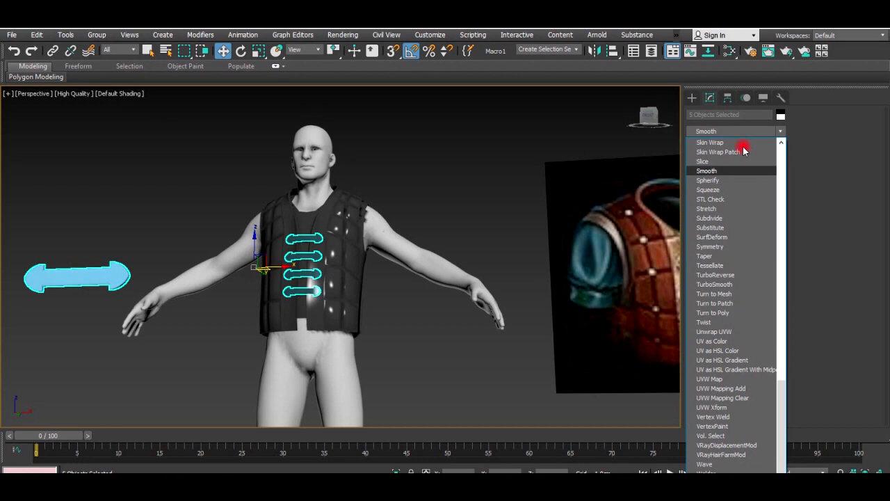
pyautogui.press('a')
pyautogui.press('a')
pyautogui.press('a')
pyautogui.press('a')
pyautogui.press('a')
pyautogui.press('a')
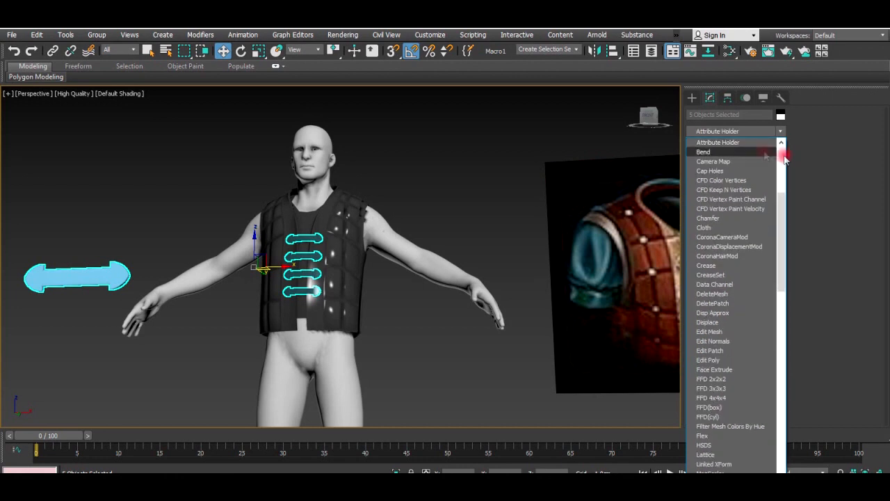
pyautogui.write('a')
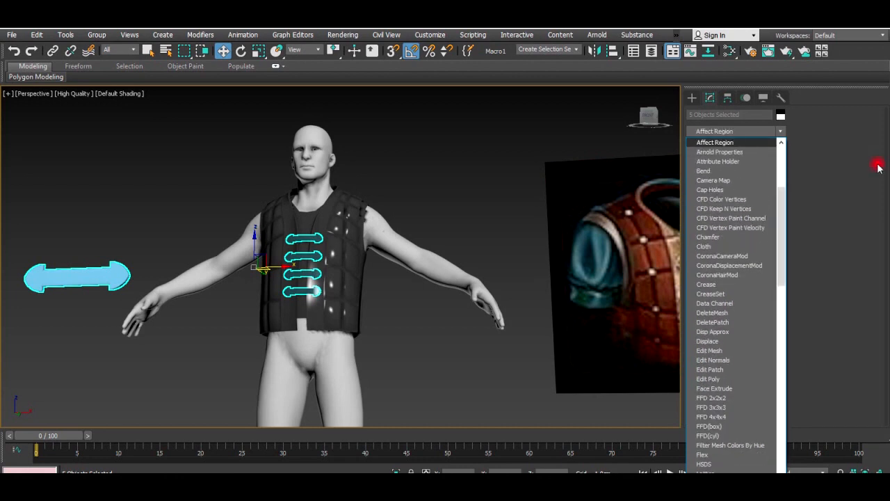
pyautogui.write('s')
pyautogui.click(731, 171)
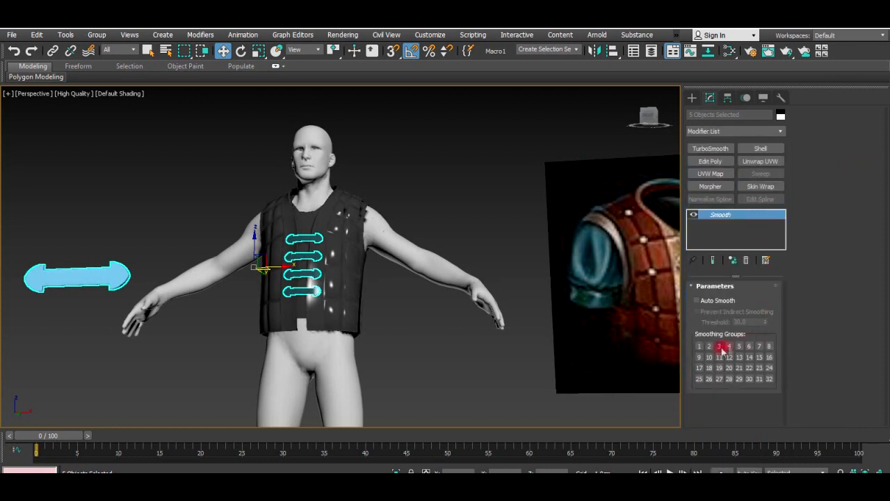
pyautogui.click(700, 347)
pyautogui.click(465, 201)
# Step: Copy the lowest strap further down the vest front in the side view to make a fifth strap
pyautogui.keyDown('alt'); pyautogui.moveTo(465, 201); pyautogui.dragTo(450, 282, button='middle'); pyautogui.keyUp('alt')
pyautogui.scroll(6, 343, 258)
pyautogui.keyDown('alt'); pyautogui.moveTo(344, 258); pyautogui.dragTo(310, 234, button='middle'); pyautogui.keyUp('alt')
pyautogui.scroll(-3, 310, 234)
pyautogui.keyDown('alt'); pyautogui.moveTo(382, 235); pyautogui.dragTo(490, 205, button='middle'); pyautogui.keyUp('alt')
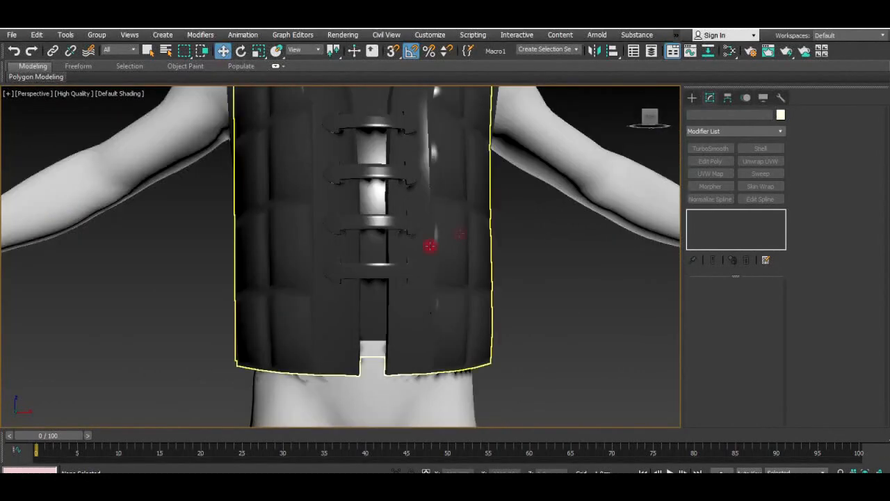
pyautogui.click(402, 267)
pyautogui.keyDown('alt'); pyautogui.moveTo(402, 268); pyautogui.dragTo(410, 241, button='middle'); pyautogui.keyUp('alt')
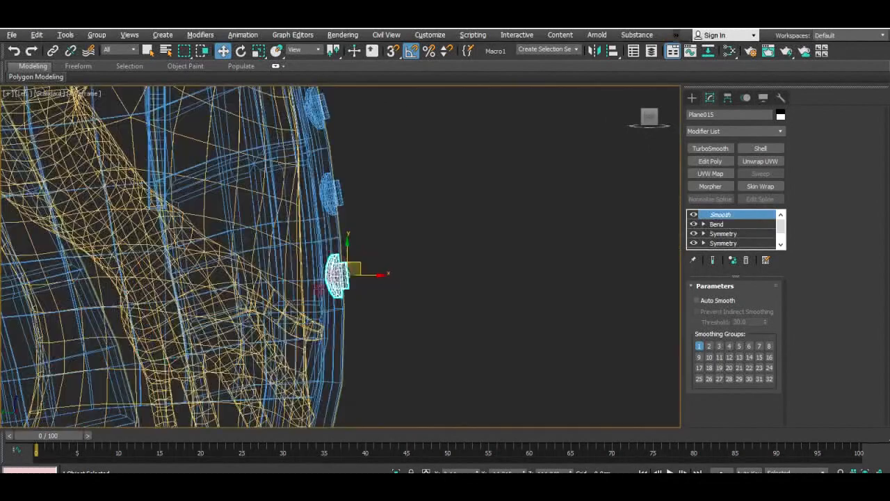
pyautogui.moveTo(354, 274)
pyautogui.keyDown('shift'); pyautogui.mouseDown()
pyautogui.moveTo(354, 185)
pyautogui.moveTo(349, 265)
pyautogui.mouseUp(); pyautogui.keyUp('shift')
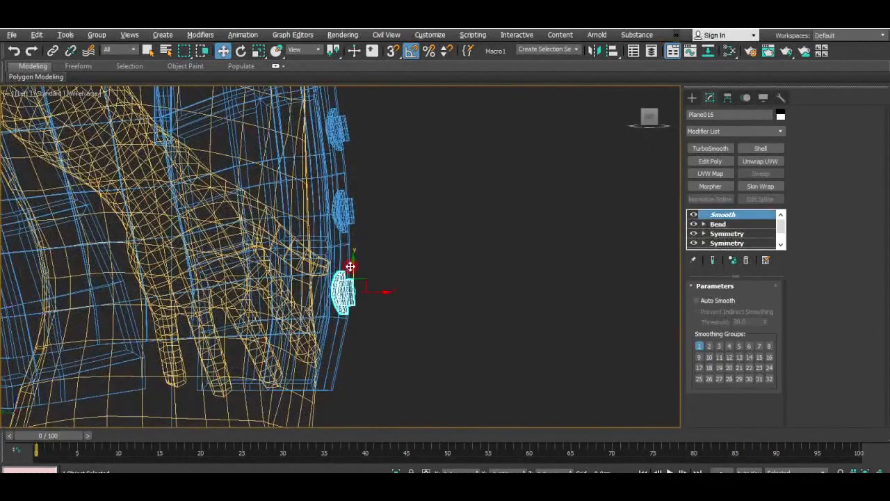
pyautogui.click(445, 307)
pyautogui.press('e')
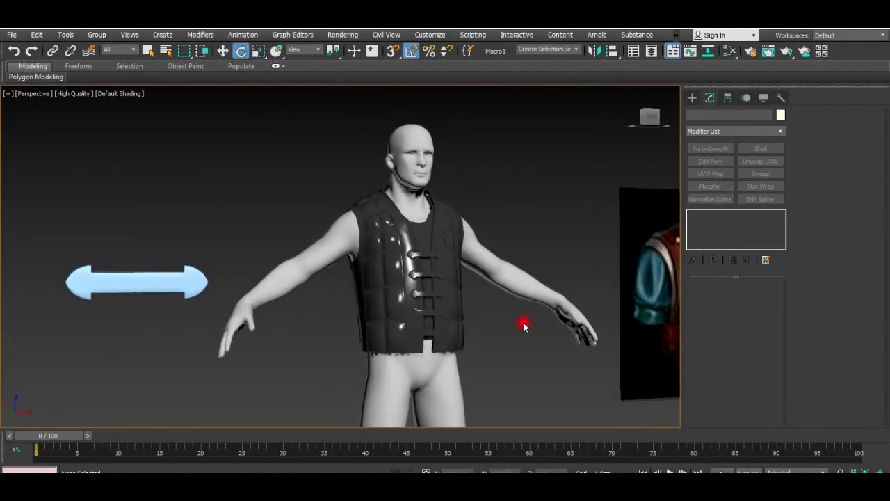
# Step: Select the straps together with the vest and check their triangle count with the Polygon Count utility
pyautogui.moveTo(524, 327); pyautogui.dragTo(473, 334, button='middle')
pyautogui.click(359, 339)
pyautogui.keyDown('ctrl'); pyautogui.click(358, 320); pyautogui.keyUp('ctrl')
pyautogui.click(445, 334)
pyautogui.click(367, 340)
pyautogui.keyDown('ctrl'); pyautogui.click(356, 320); pyautogui.keyUp('ctrl')
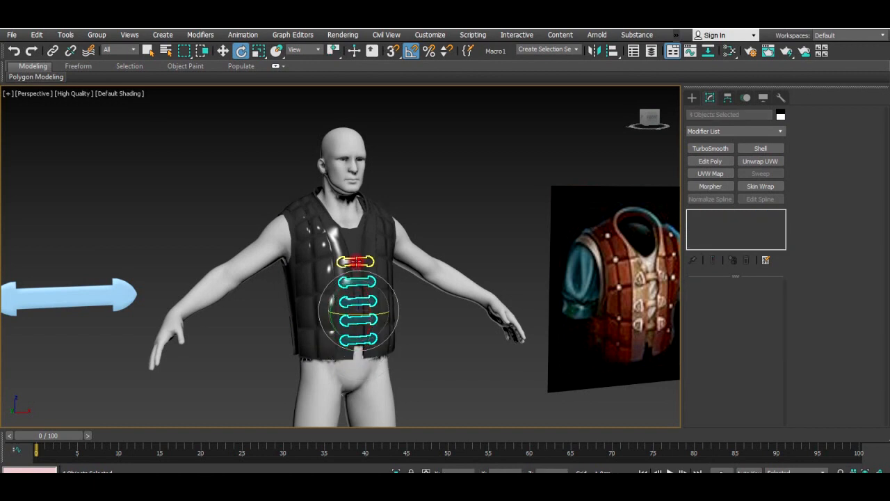
pyautogui.keyDown('ctrl'); pyautogui.click(356, 262); pyautogui.keyUp('ctrl')
pyautogui.click(783, 98)
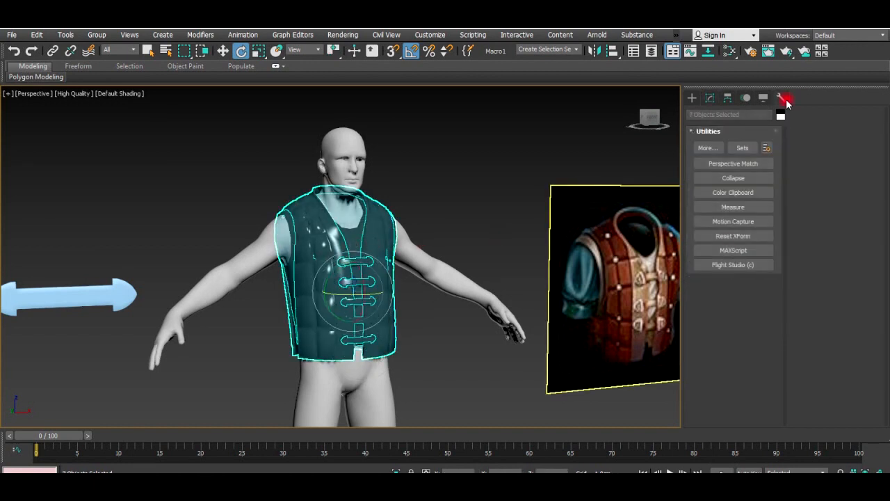
pyautogui.click(706, 148)
pyautogui.doubleClick(407, 328)
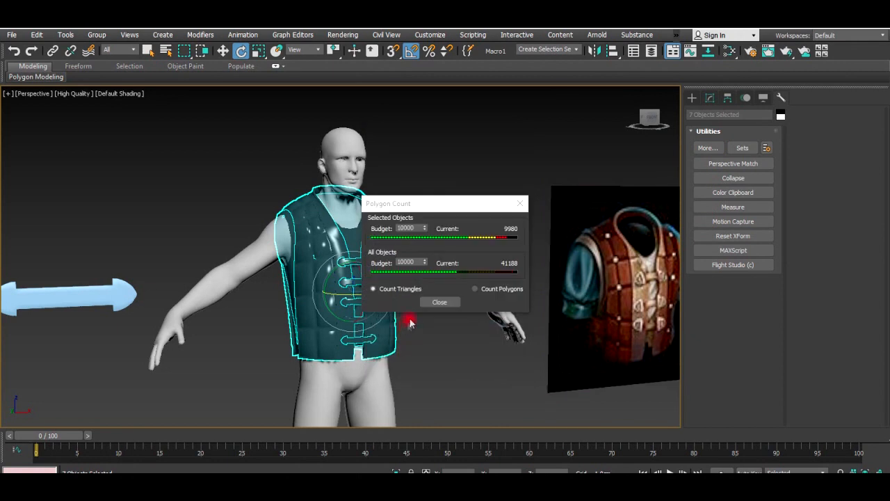
pyautogui.click(446, 306)
pyautogui.click(435, 306)
# Step: Select the five straps on the vest and isolate them
pyautogui.click(357, 262)
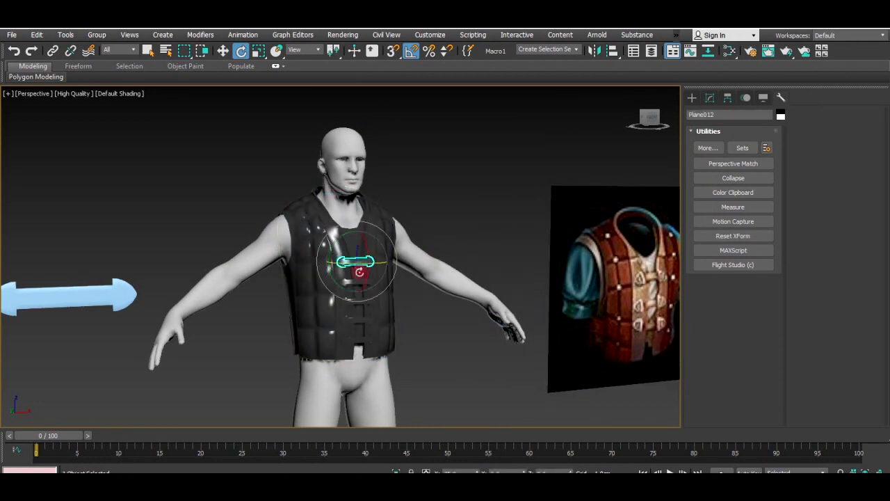
pyautogui.keyDown('ctrl'); pyautogui.click(355, 281); pyautogui.keyUp('ctrl')
pyautogui.keyDown('ctrl'); pyautogui.click(353, 302); pyautogui.keyUp('ctrl')
pyautogui.keyDown('ctrl'); pyautogui.click(354, 319); pyautogui.keyUp('ctrl')
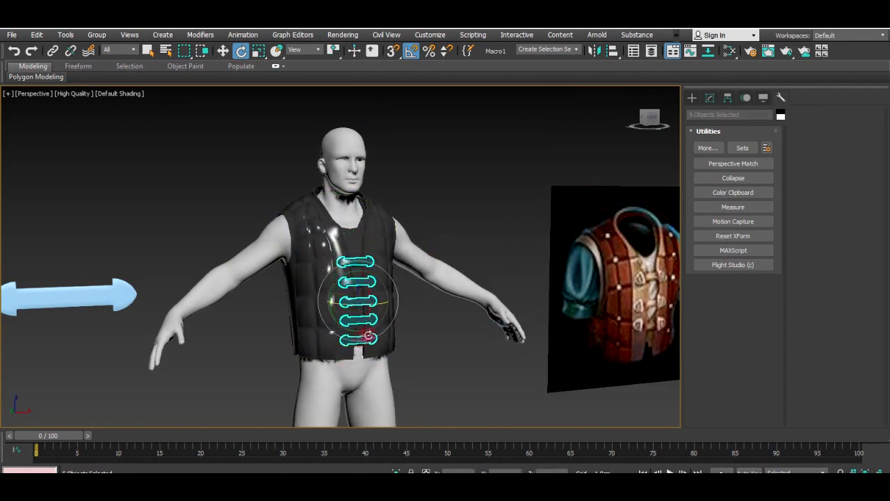
pyautogui.hotkey('alt', 'q')
pyautogui.click(435, 288)
pyautogui.keyDown('alt'); pyautogui.moveTo(410, 242); pyautogui.dragTo(445, 296, button='middle'); pyautogui.keyUp('alt')
# Step: At the top strap's Edit Poly level, remove the extra lengthwise edge loops on both sides of its centre line
pyautogui.click(342, 163)
pyautogui.scroll(3, 330, 129)
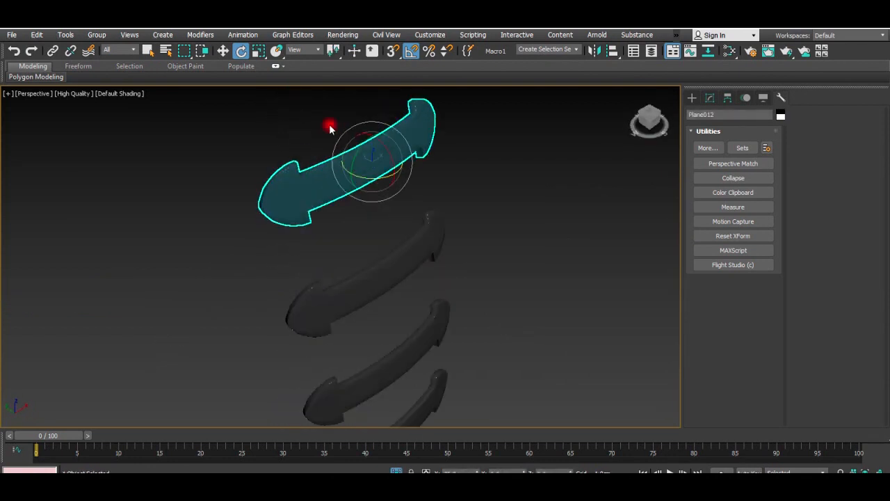
pyautogui.click(710, 98)
pyautogui.moveTo(516, 172); pyautogui.dragTo(558, 251, button='middle')
pyautogui.scroll(-2, 723, 230)
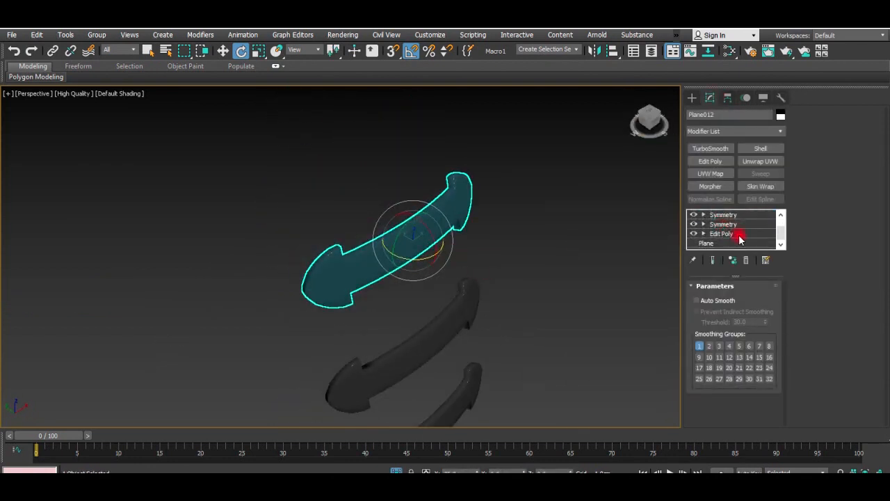
pyautogui.click(722, 233)
pyautogui.press('F4')
pyautogui.scroll(4, 358, 253)
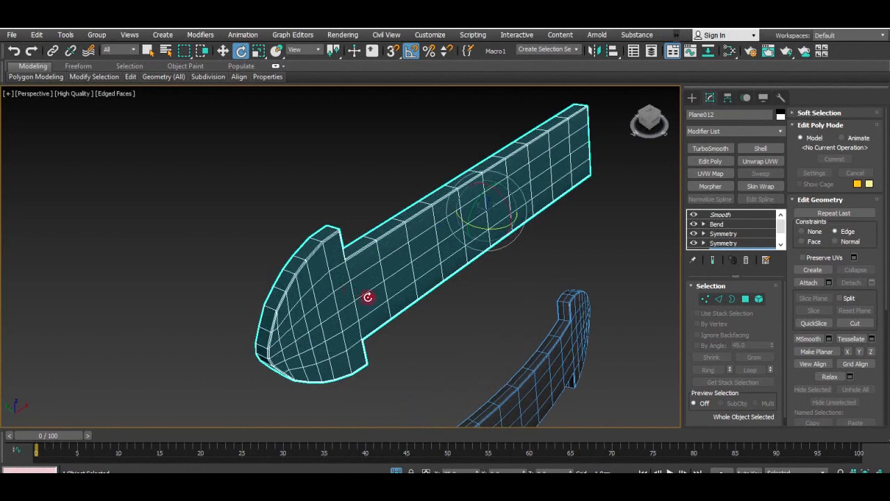
pyautogui.press('2')
pyautogui.doubleClick(366, 269)
pyautogui.keyDown('ctrl'); pyautogui.doubleClick(372, 312); pyautogui.keyUp('ctrl')
pyautogui.keyDown('alt'); pyautogui.moveTo(429, 263); pyautogui.dragTo(309, 241, button='middle'); pyautogui.keyUp('alt')
# Step: Remove the surplus crosswise edge loop from the middle of the strap's head
pyautogui.doubleClick(274, 233)
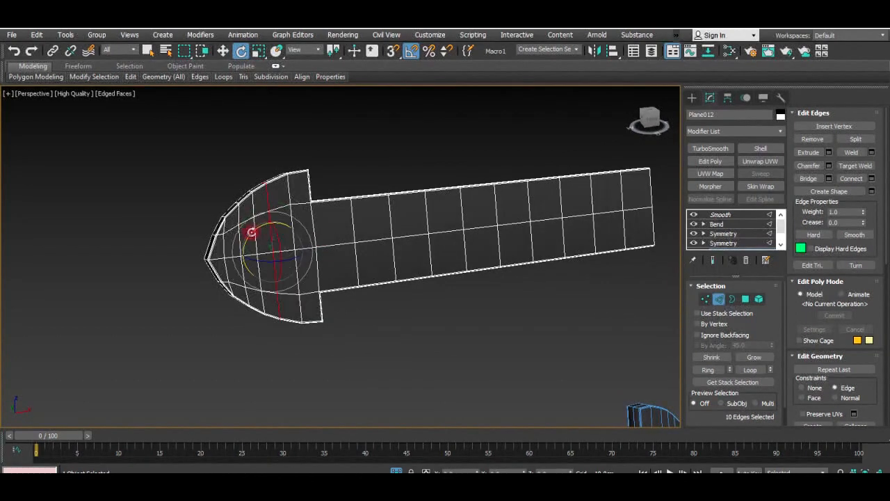
pyautogui.press('BackSpace')
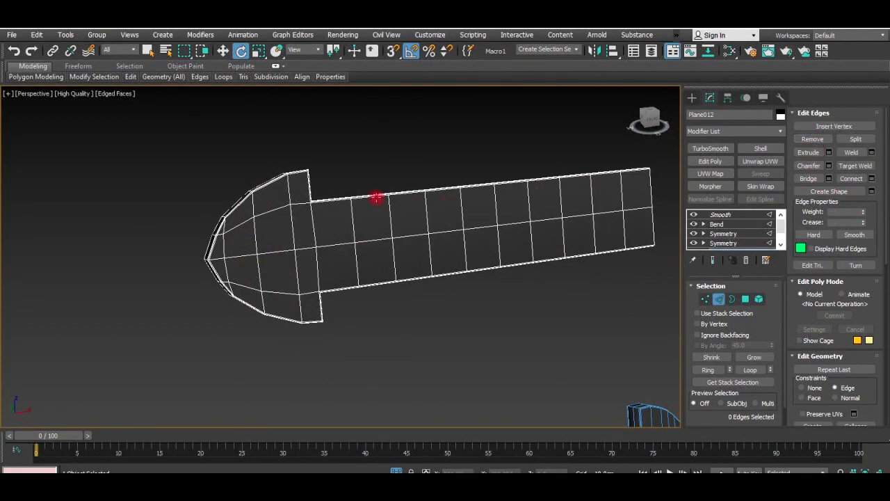
pyautogui.moveTo(377, 201)
pyautogui.keyDown('alt'); pyautogui.mouseDown(button='middle')
pyautogui.moveTo(423, 193)
pyautogui.moveTo(422, 207)
pyautogui.moveTo(363, 203)
pyautogui.mouseUp(button='middle'); pyautogui.keyUp('alt')
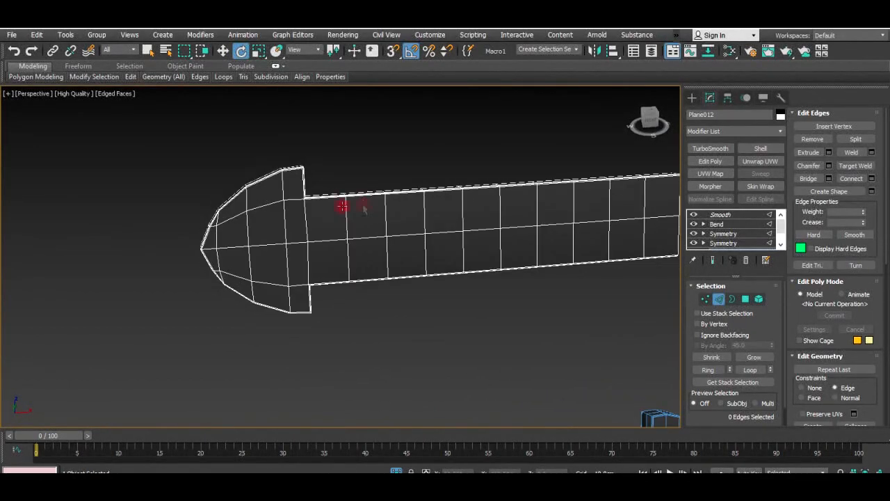
# Step: Adjust the vertices of the head's remaining crosswise loops with the Edge constraint, then return to the strap's Smooth modifier
pyautogui.keyDown('ctrl'); pyautogui.click(706, 299); pyautogui.keyUp('ctrl')
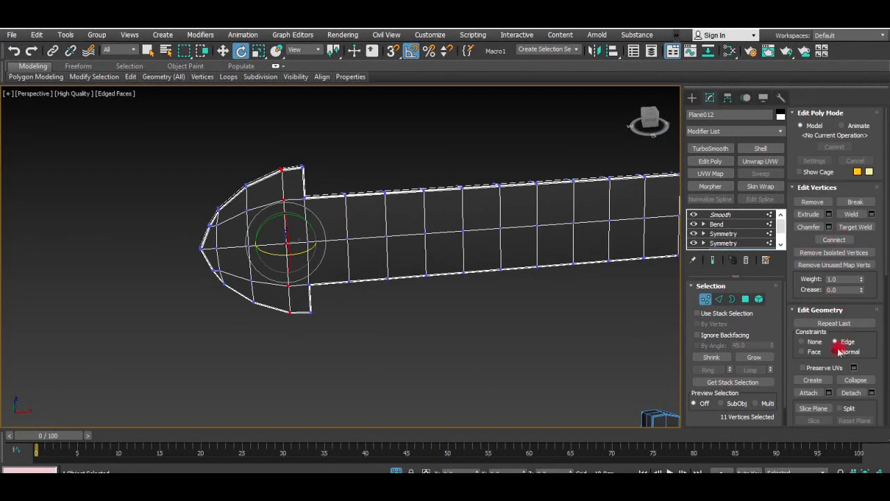
pyautogui.keyDown('alt'); pyautogui.moveTo(305, 239); pyautogui.dragTo(237, 257, button='middle'); pyautogui.keyUp('alt')
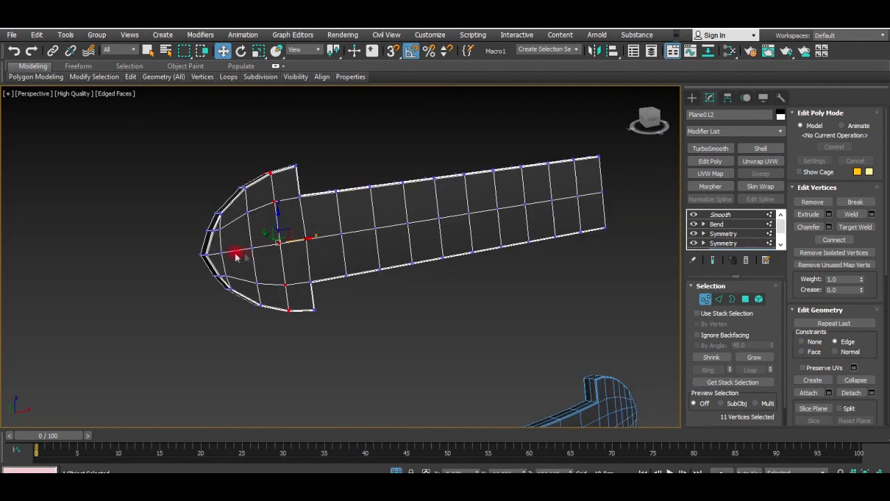
pyautogui.press('2')
pyautogui.click(706, 299)
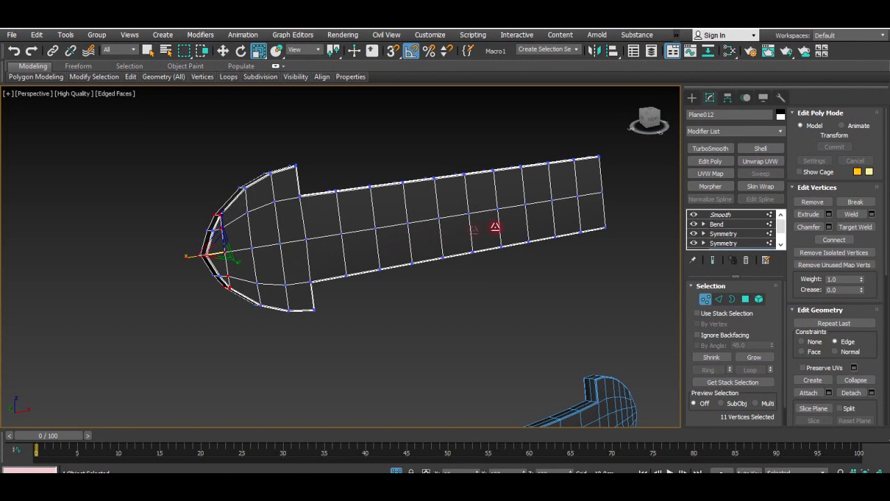
pyautogui.keyDown('alt'); pyautogui.moveTo(256, 247); pyautogui.dragTo(357, 279, button='middle'); pyautogui.keyUp('alt')
pyautogui.click(706, 299)
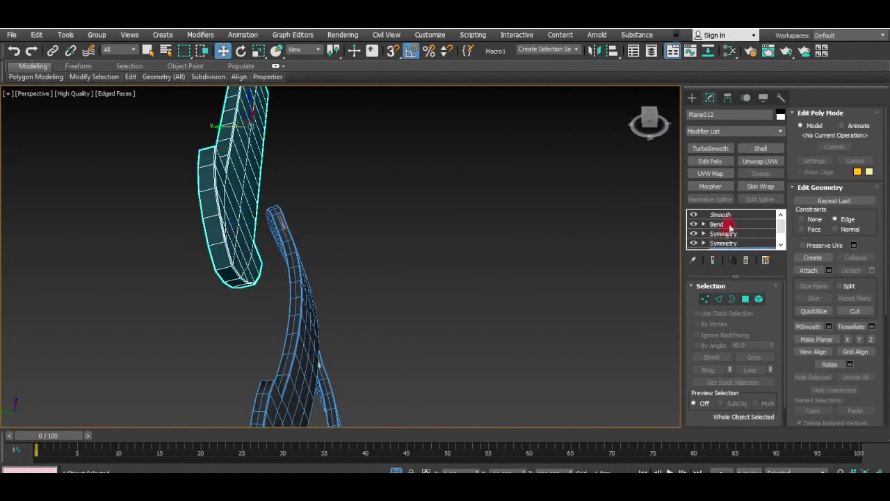
pyautogui.click(723, 215)
pyautogui.click(405, 225)
pyautogui.scroll(-4, 401, 264)
pyautogui.keyDown('alt'); pyautogui.moveTo(401, 265); pyautogui.dragTo(352, 276, button='middle'); pyautogui.keyUp('alt')
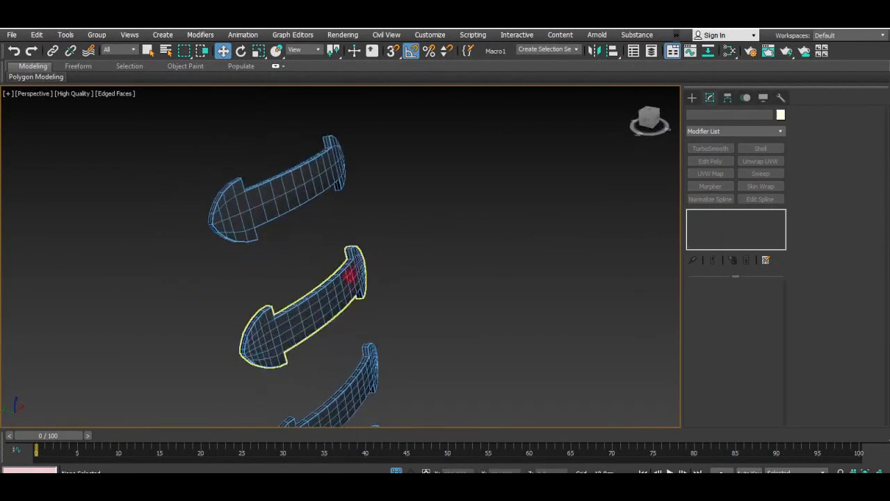
# Step: Delete the four denser strap copies below the simplified top strap
pyautogui.click(340, 284)
pyautogui.scroll(-2, 385, 313)
pyautogui.moveTo(385, 313); pyautogui.dragTo(366, 231, button='middle')
pyautogui.keyDown('ctrl'); pyautogui.click(336, 277); pyautogui.keyUp('ctrl')
pyautogui.keyDown('ctrl'); pyautogui.click(347, 339); pyautogui.keyUp('ctrl')
pyautogui.keyDown('ctrl'); pyautogui.click(359, 383); pyautogui.keyUp('ctrl')
pyautogui.moveTo(415, 375); pyautogui.dragTo(429, 292, button='middle')
pyautogui.scroll(-3, 429, 292)
pyautogui.press('Delete')
# Step: Frame the simplified strap in the side view and end the isolation so the vest shows again
pyautogui.moveTo(411, 248); pyautogui.dragTo(412, 331, button='middle')
pyautogui.click(370, 226)
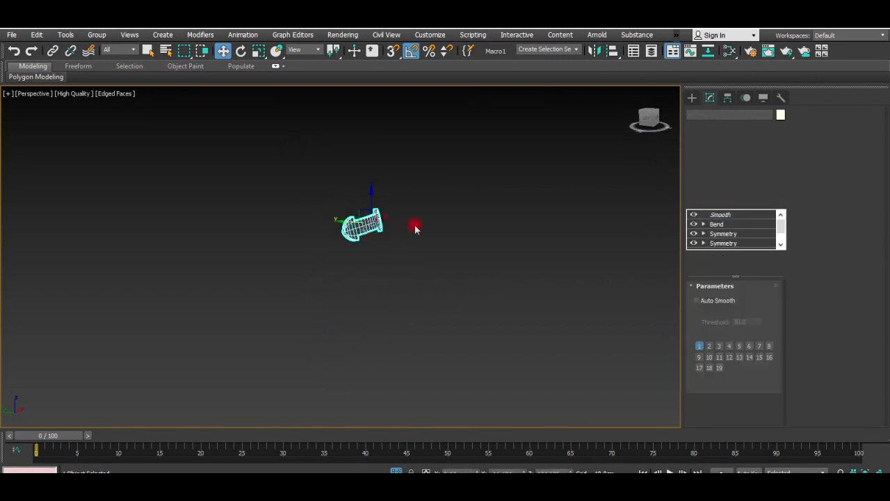
pyautogui.hotkey('alt', 'w')
pyautogui.rightClick(305, 299)
pyautogui.hotkey('alt', 'w')
pyautogui.press('z')
pyautogui.scroll(-3, 340, 310)
pyautogui.click(396, 471)
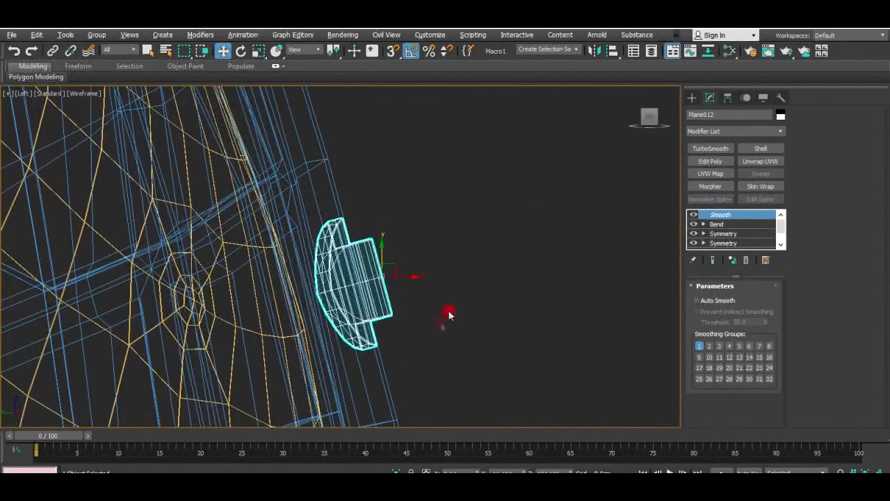
pyautogui.scroll(-3, 449, 312)
pyautogui.moveTo(461, 277); pyautogui.dragTo(453, 212, button='middle')
pyautogui.keyDown('shift'); pyautogui.moveTo(407, 219); pyautogui.dragTo(437, 369); pyautogui.keyUp('shift')
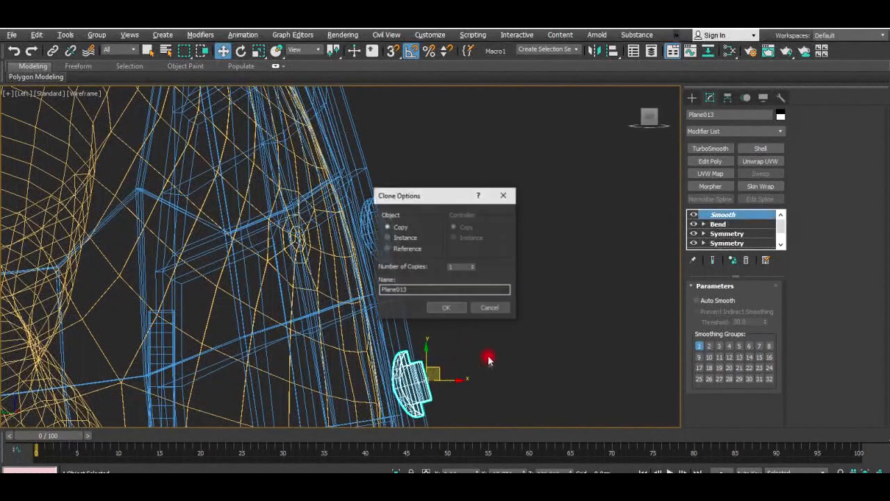
pyautogui.click(447, 307)
pyautogui.moveTo(428, 346); pyautogui.dragTo(428, 239, button='middle')
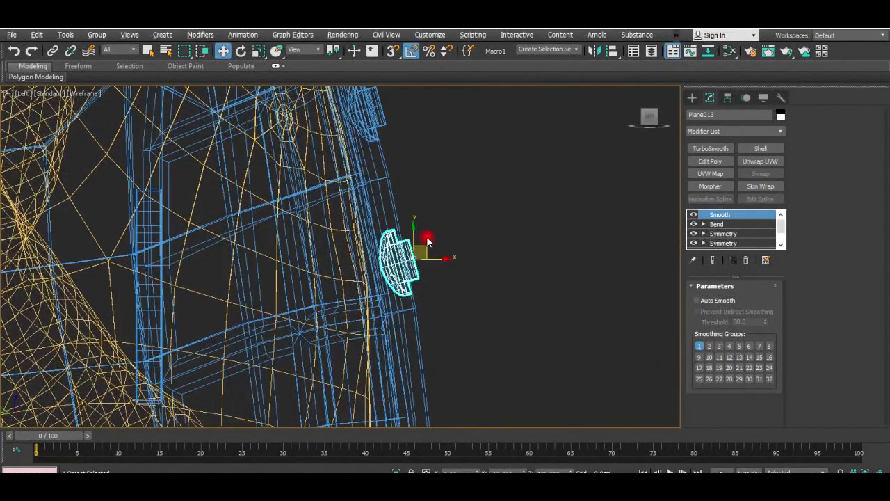
pyautogui.hotkey('ctrl', 'z')
# Step: Copy the simplified top strap a short distance down the vest's front and rotate the copy to follow the vest's curve
pyautogui.scroll(-2, 445, 237)
pyautogui.moveTo(424, 172)
pyautogui.keyDown('shift'); pyautogui.mouseDown()
pyautogui.moveTo(448, 234)
pyautogui.moveTo(420, 268)
pyautogui.mouseUp(); pyautogui.keyUp('shift')
pyautogui.click(459, 312)
pyautogui.press('e')
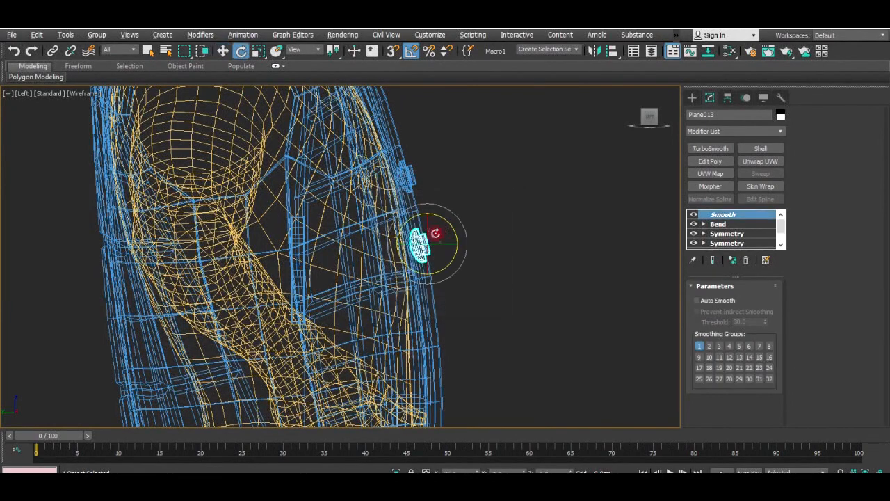
pyautogui.press('e')
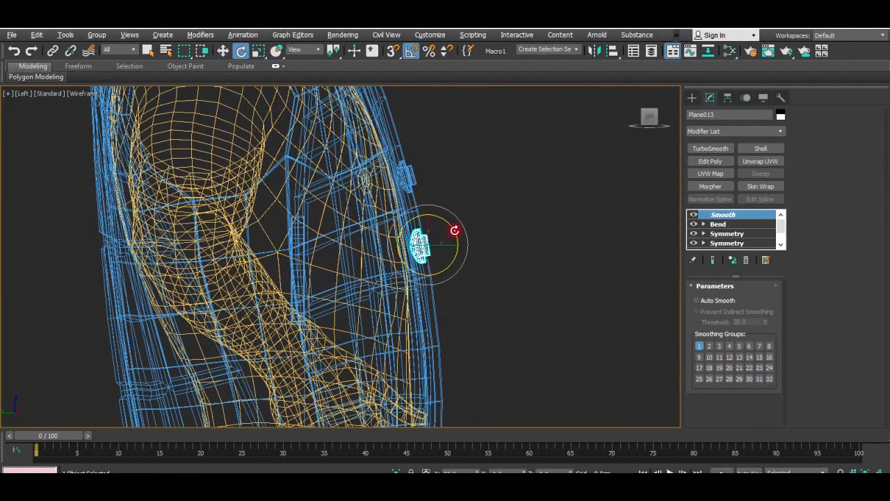
pyautogui.scroll(2, 431, 236)
pyautogui.scroll(-2, 441, 233)
# Step: Add two more strap copies at even spacing down the vest's front, rotated to follow its slope
pyautogui.moveTo(449, 244)
pyautogui.keyDown('shift'); pyautogui.mouseDown()
pyautogui.moveTo(463, 313)
pyautogui.moveTo(479, 304)
pyautogui.mouseUp(); pyautogui.keyUp('shift')
pyautogui.click(453, 308)
pyautogui.moveTo(452, 311); pyautogui.dragTo(442, 232, button='middle')
pyautogui.press('w')
pyautogui.moveTo(454, 232)
pyautogui.keyDown('shift'); pyautogui.mouseDown()
pyautogui.moveTo(472, 280)
pyautogui.moveTo(458, 309)
pyautogui.mouseUp(); pyautogui.keyUp('shift')
pyautogui.click(449, 308)
pyautogui.press('e')
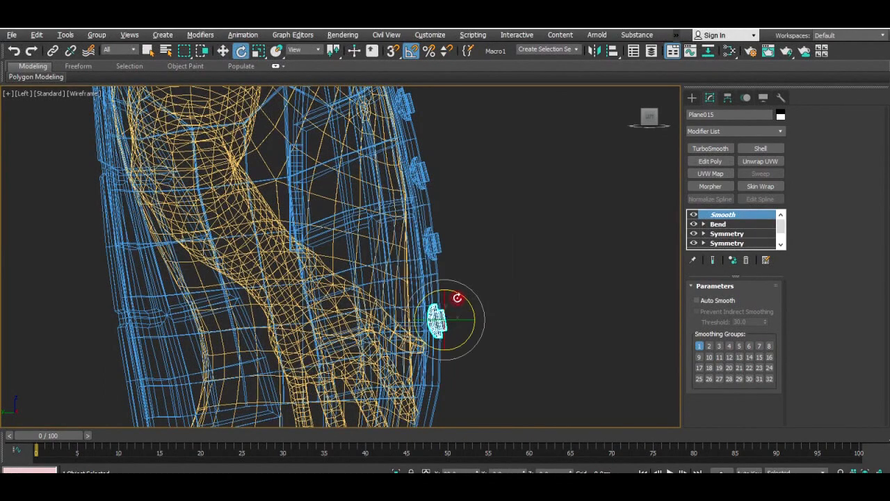
pyautogui.moveTo(487, 315); pyautogui.dragTo(481, 246, button='middle')
pyautogui.press('w')
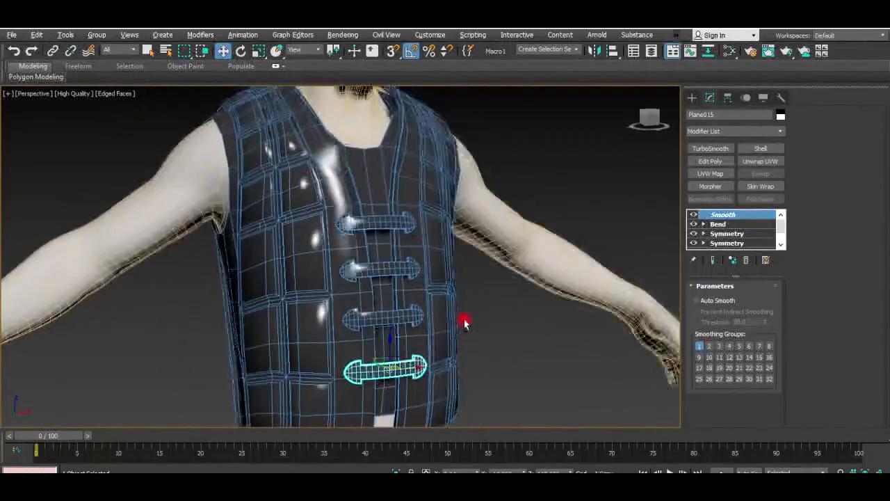
# Step: Isolate the vest together with its four front straps, hiding the body and the reference image
pyautogui.scroll(-3, 464, 323)
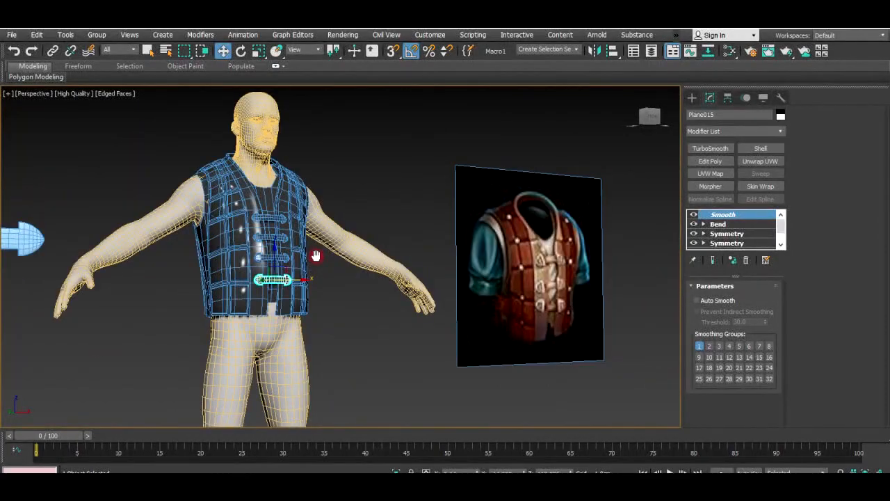
pyautogui.moveTo(316, 256); pyautogui.dragTo(323, 293, button='middle')
pyautogui.keyDown('ctrl'); pyautogui.click(306, 283); pyautogui.keyUp('ctrl')
pyautogui.keyDown('ctrl'); pyautogui.click(305, 262); pyautogui.keyUp('ctrl')
pyautogui.keyDown('ctrl'); pyautogui.click(294, 220); pyautogui.keyUp('ctrl')
pyautogui.hotkey('alt', 'q')
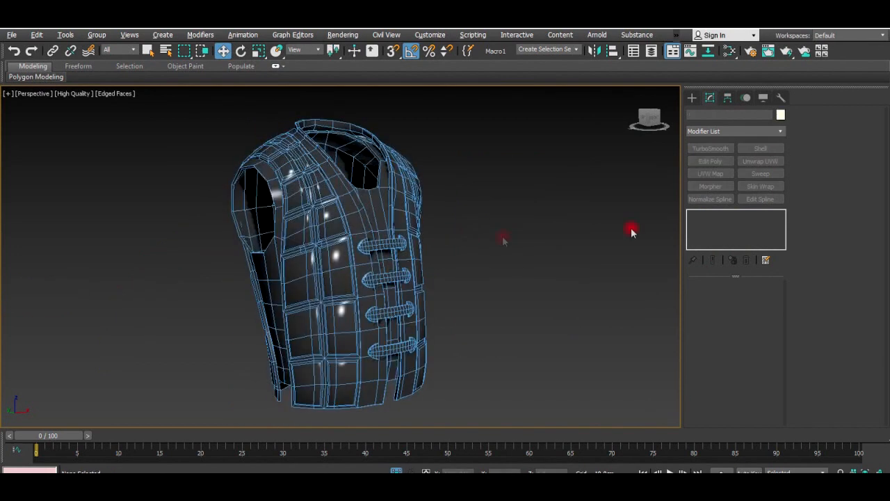
# Step: Check the triangle count of the isolated vest and straps with the Polygon Counter utility, and end the isolation
pyautogui.click(778, 98)
pyautogui.click(707, 147)
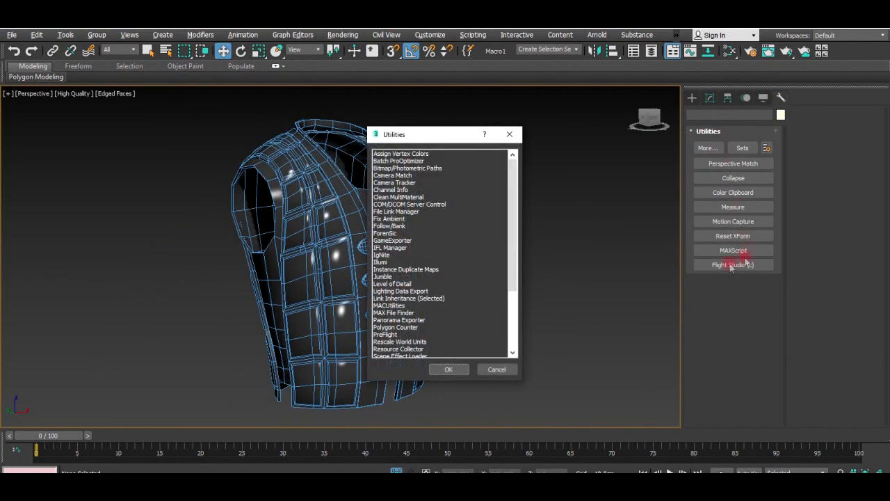
pyautogui.doubleClick(396, 327)
pyautogui.scroll(-4, 204, 230)
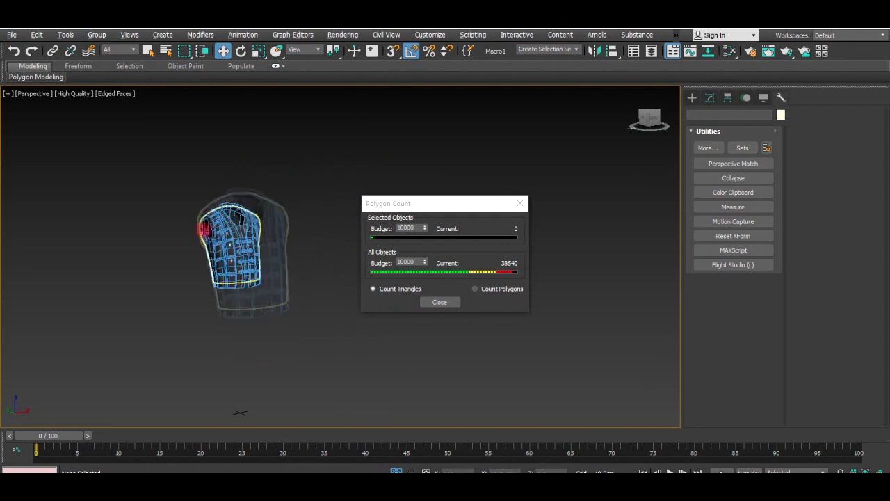
pyautogui.click(520, 203)
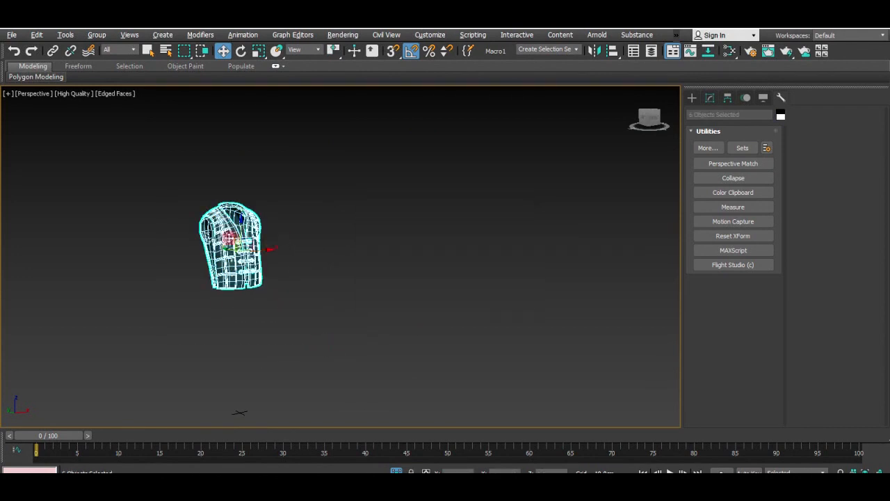
pyautogui.click(401, 471)
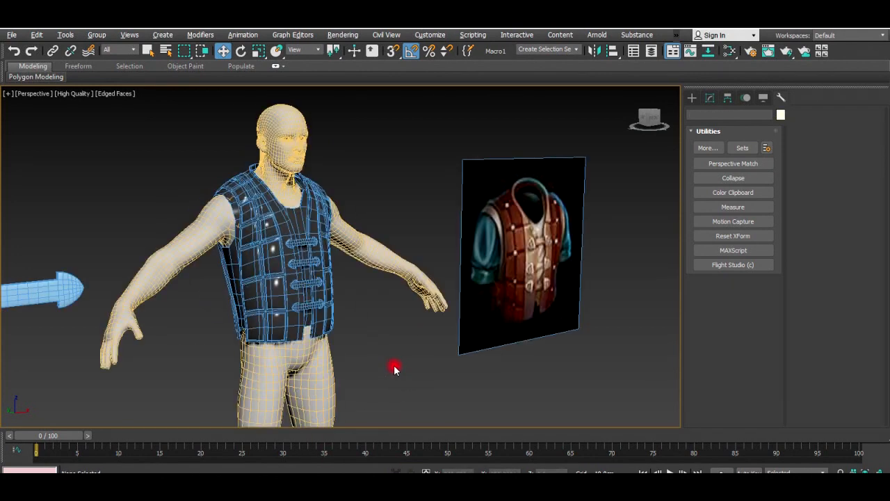
# Step: Turn off the edged-faces display, isolate the vest with its straps and inspect the finished model up close
pyautogui.press('F4')
pyautogui.moveTo(159, 379); pyautogui.dragTo(158, 380)
pyautogui.hotkey('alt', 'q')
pyautogui.click(426, 273)
pyautogui.scroll(5, 330, 167)
pyautogui.moveTo(331, 167); pyautogui.dragTo(296, 230, button='middle')
pyautogui.moveTo(375, 298); pyautogui.dragTo(772, 310, button='middle')
pyautogui.keyDown('alt'); pyautogui.moveTo(478, 329); pyautogui.dragTo(563, 336, button='middle'); pyautogui.keyUp('alt')
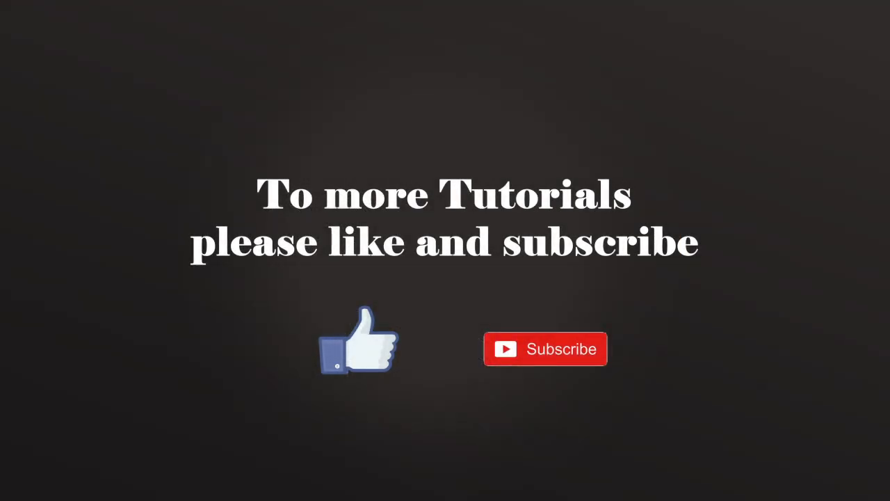